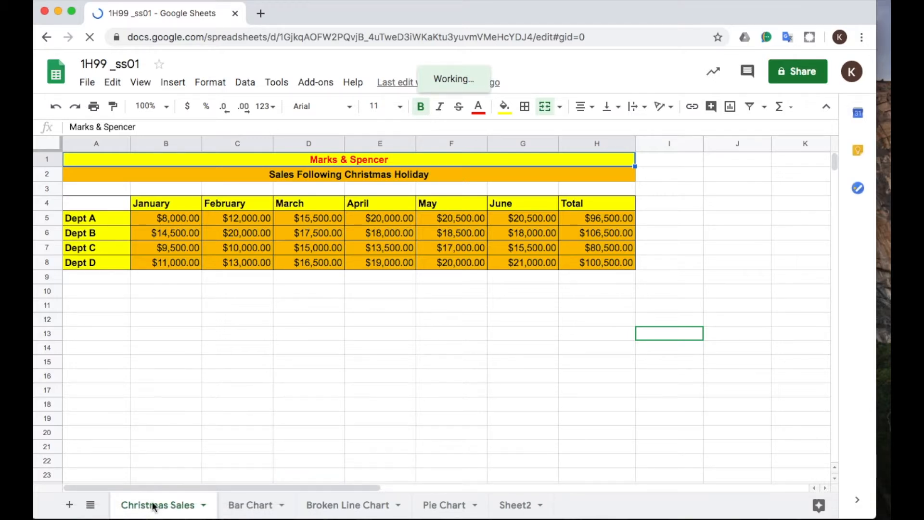
Review the finished Bar Chart, Broken Line Chart and Pie Chart sheets of the 1H99 _ss01 workbook, then return to the Christmas Sales sheet.
left_click(244, 503)
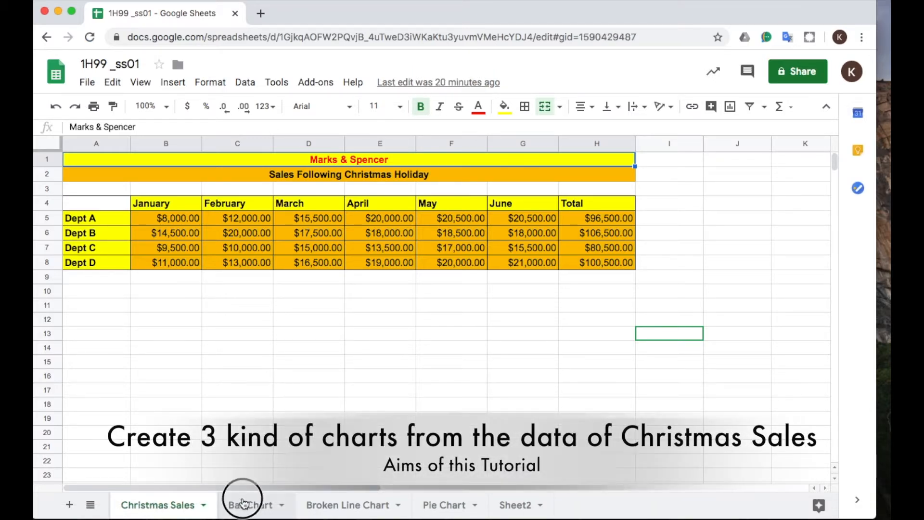
scroll(248, 486, "down", 4)
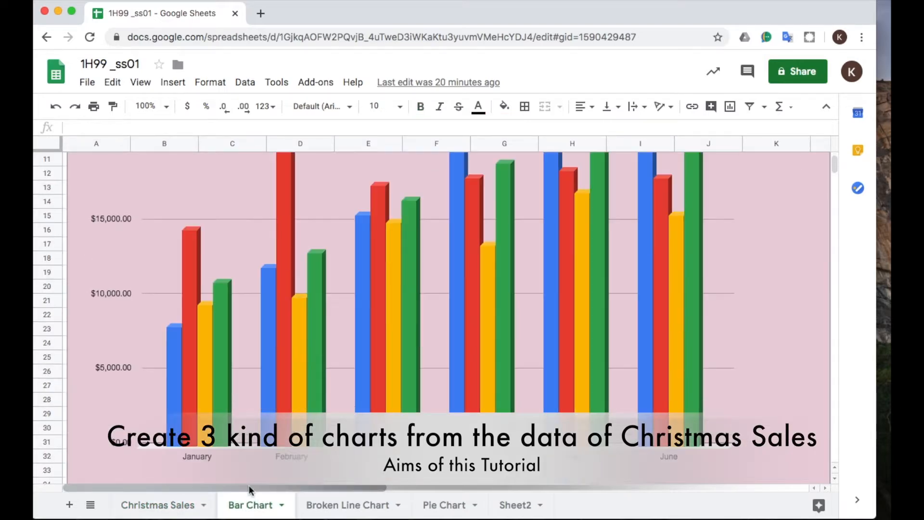
scroll(249, 484, "down", 1)
scroll(248, 484, "up", 3)
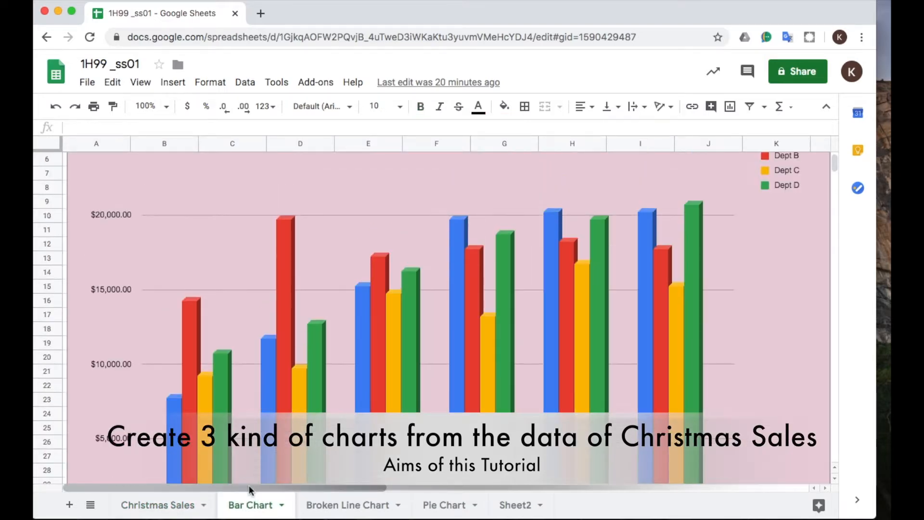
left_click(319, 510)
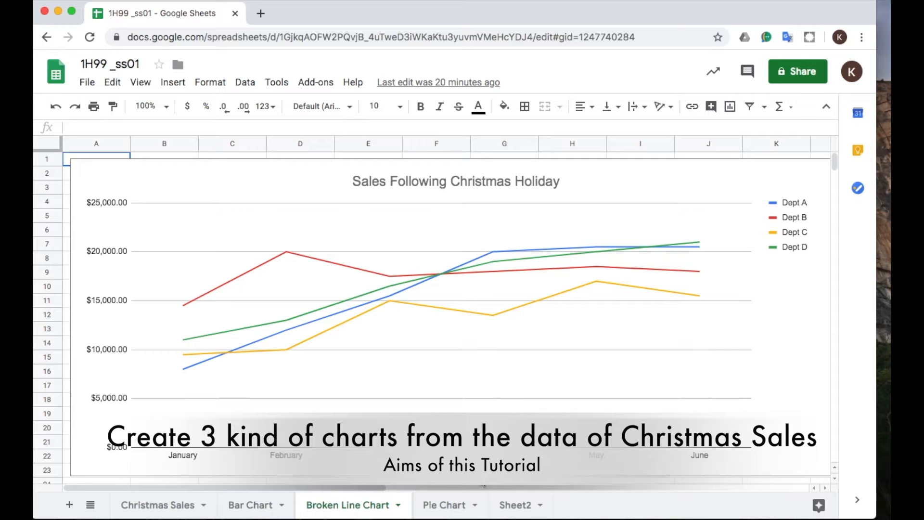
left_click(449, 506)
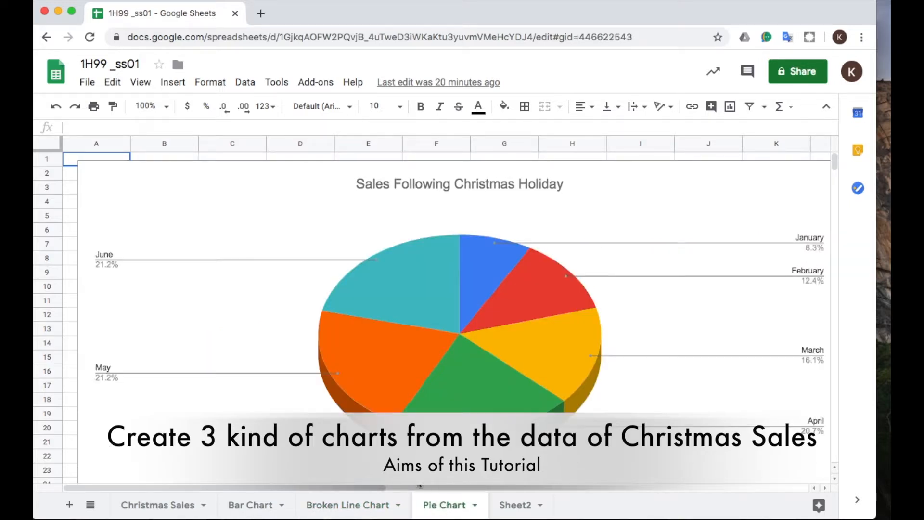
left_click(155, 506)
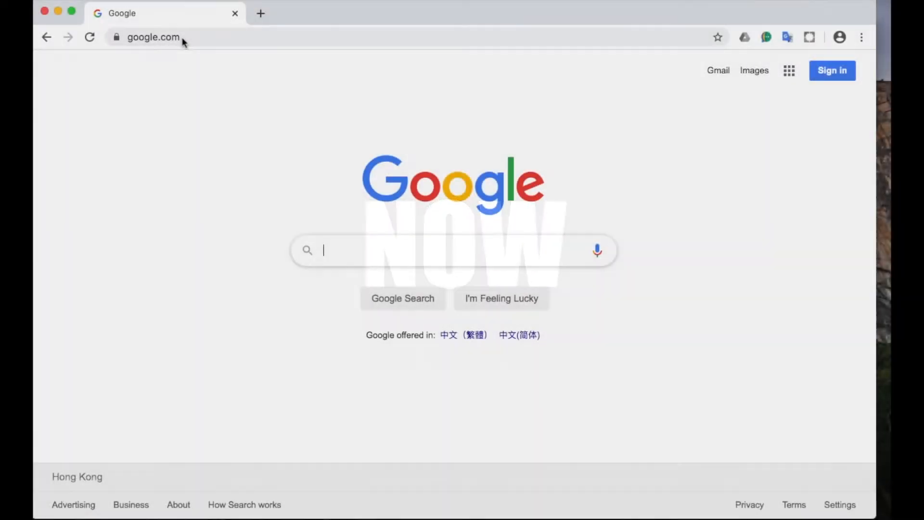
Search Google for "google sheet" and open the Google Sheets sign-in page.
left_click(182, 39)
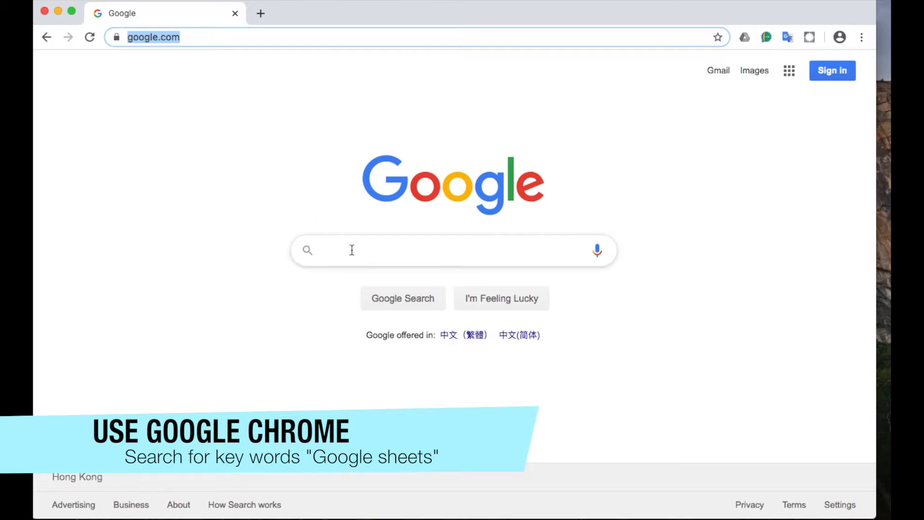
left_click(367, 254)
type("google sheet")
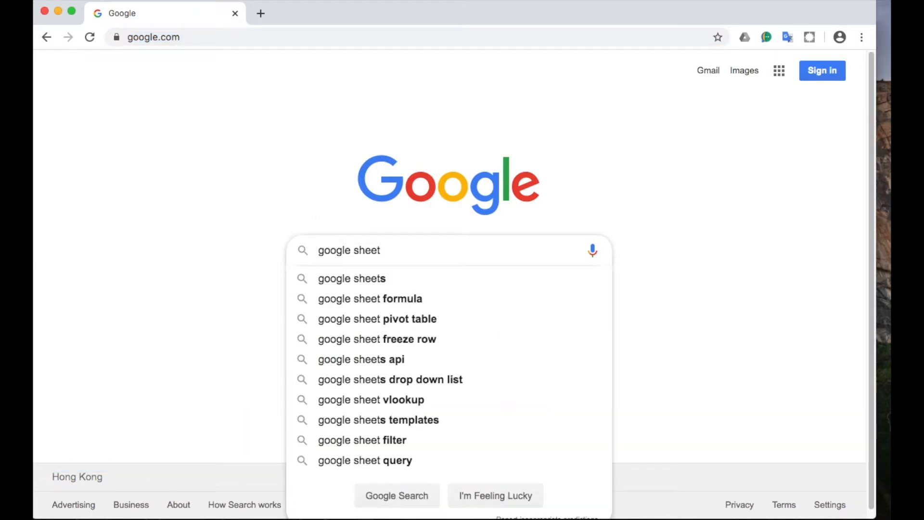
key("Return")
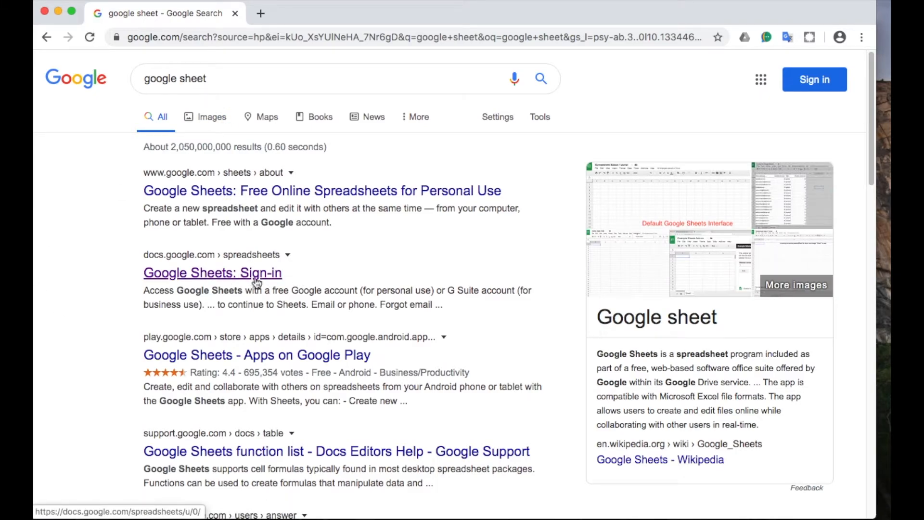
left_click(236, 283)
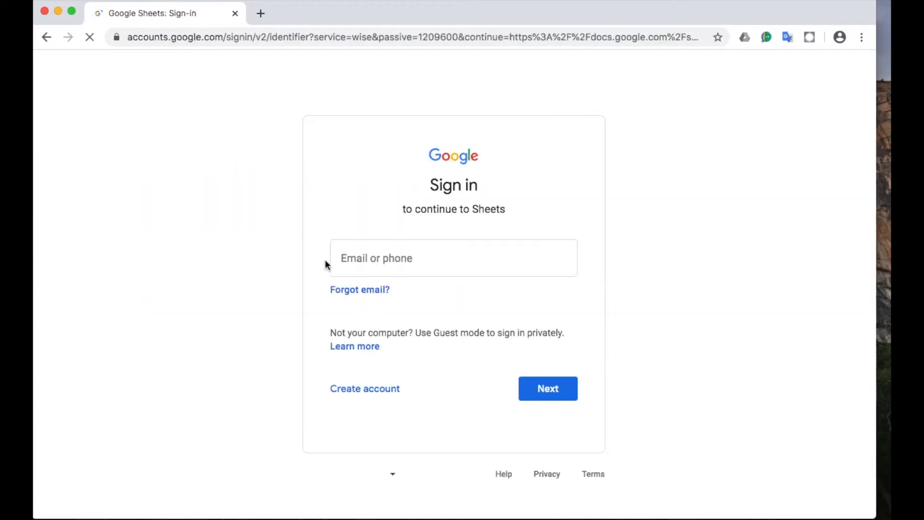
Enter the school account's e-mail address on the sign-in page and proceed to the password entry.
left_click(371, 260)
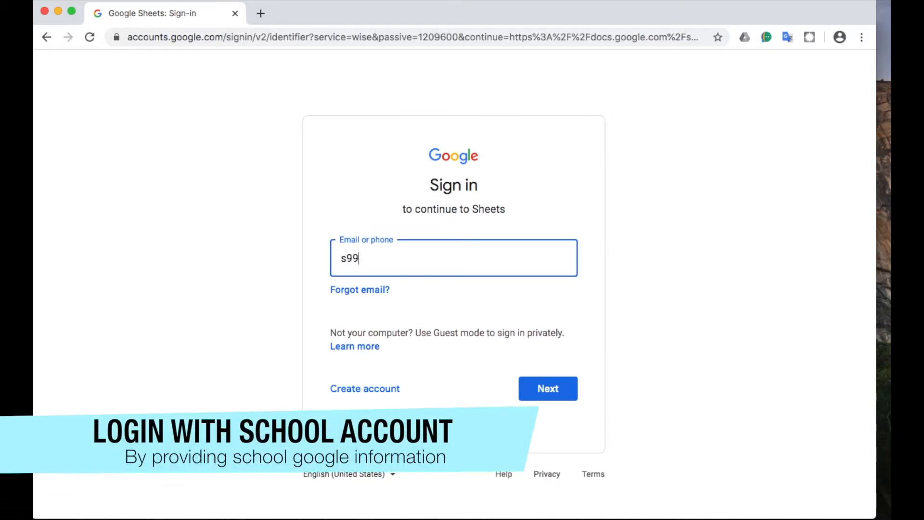
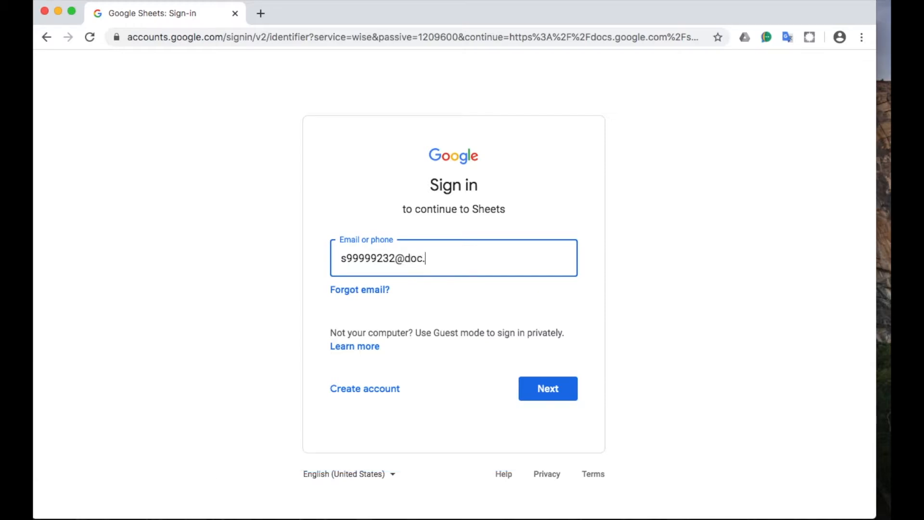
left_click(549, 392)
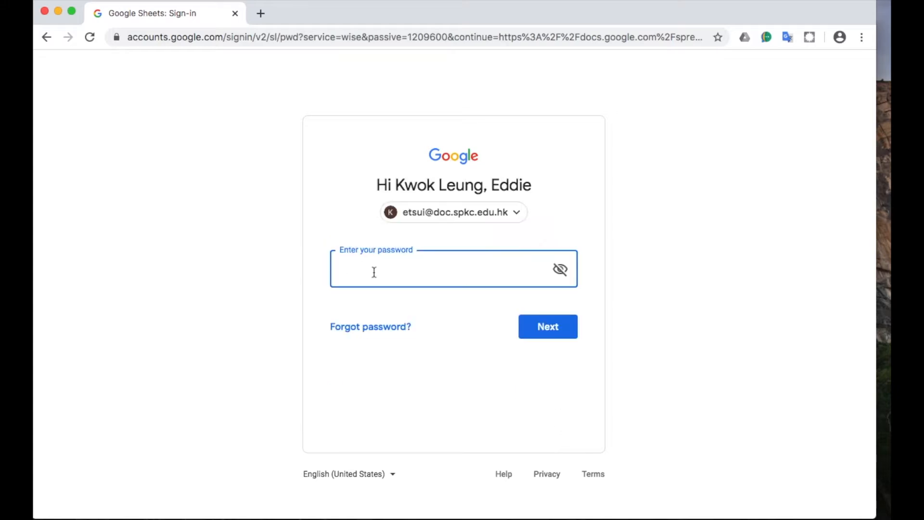
Enter the account password and finish signing in to Google Sheets.
type("••••••••")
key("Return")
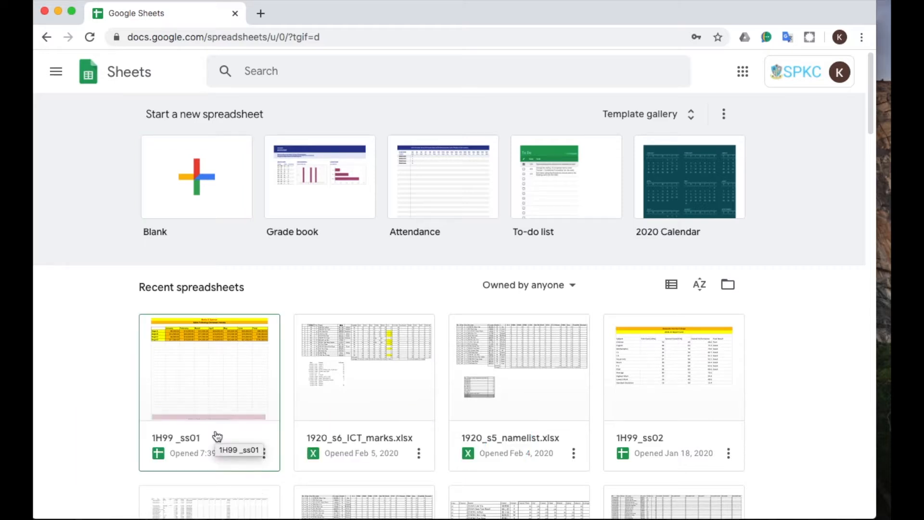
Create a blank spreadsheet and rename it 1H55_ss1.
left_click(217, 436)
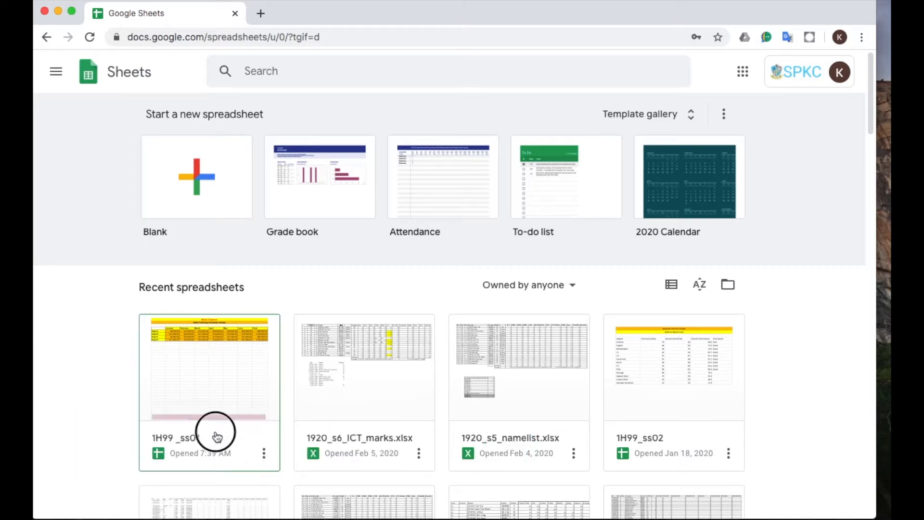
left_click(200, 182)
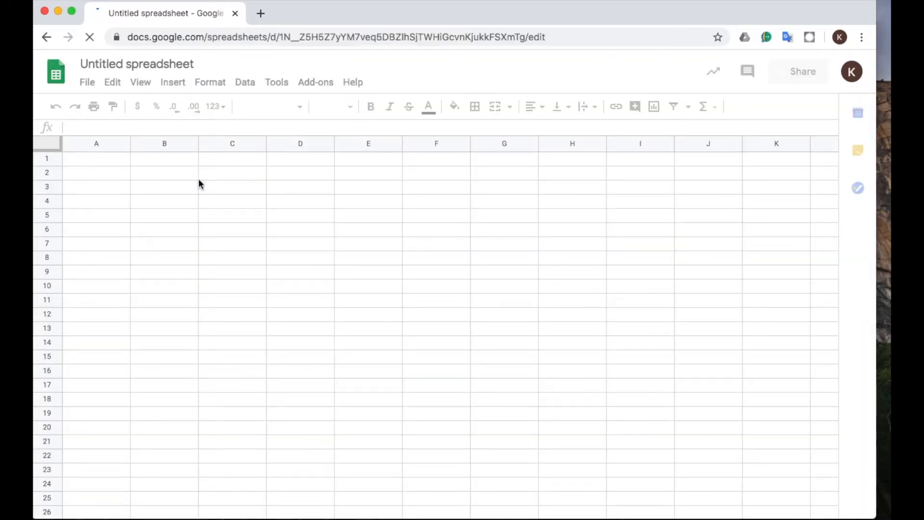
left_click(191, 67)
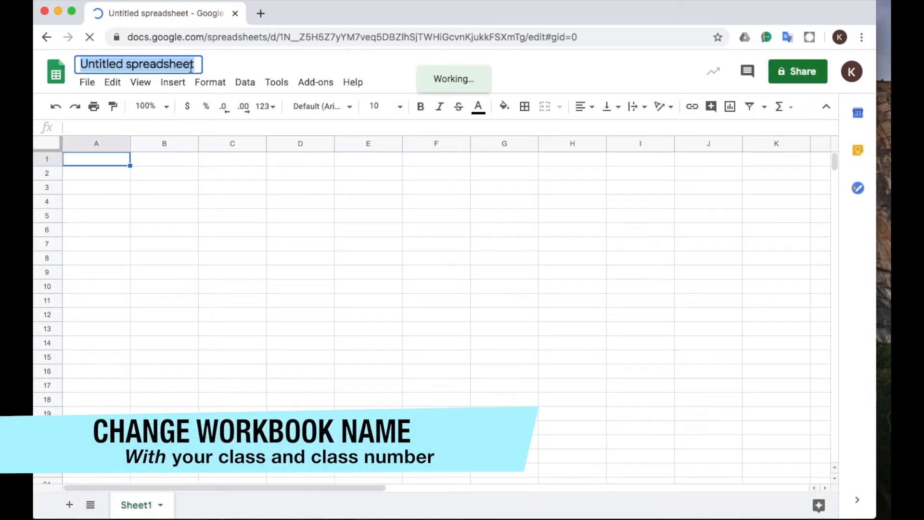
type("1")
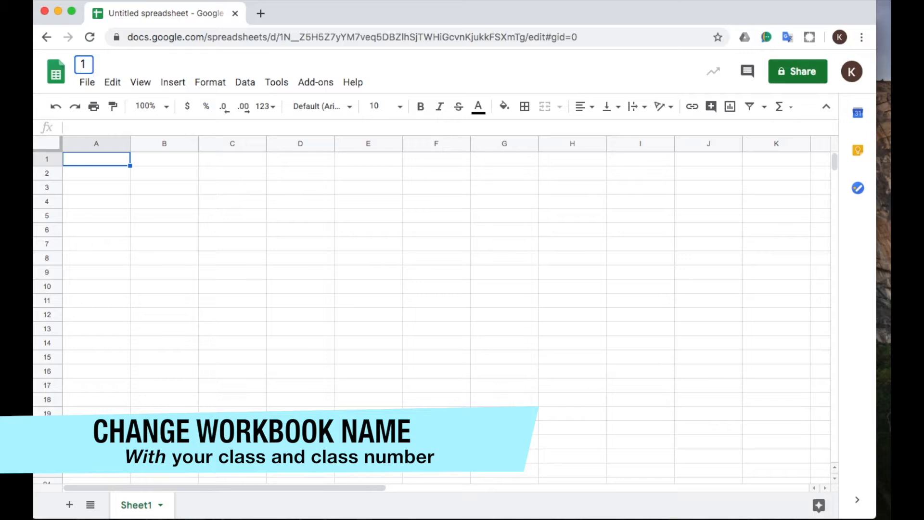
type("H55")
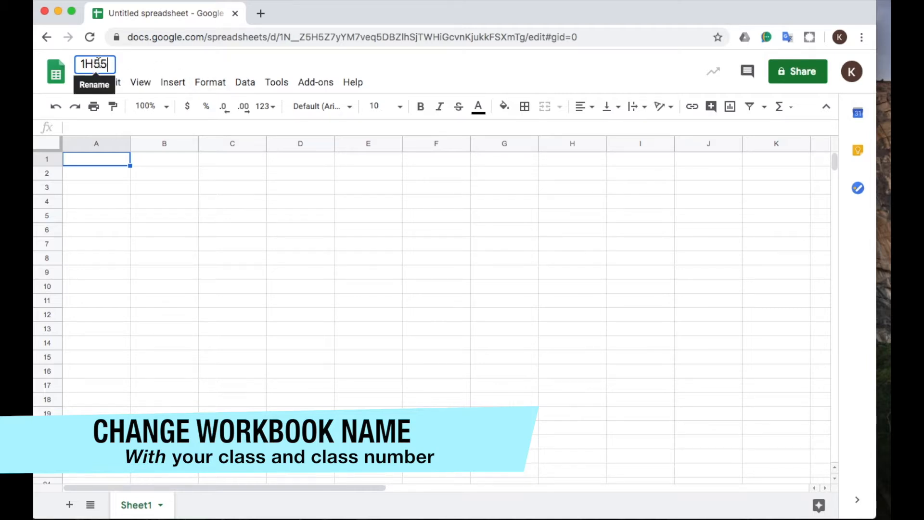
type(" ss01")
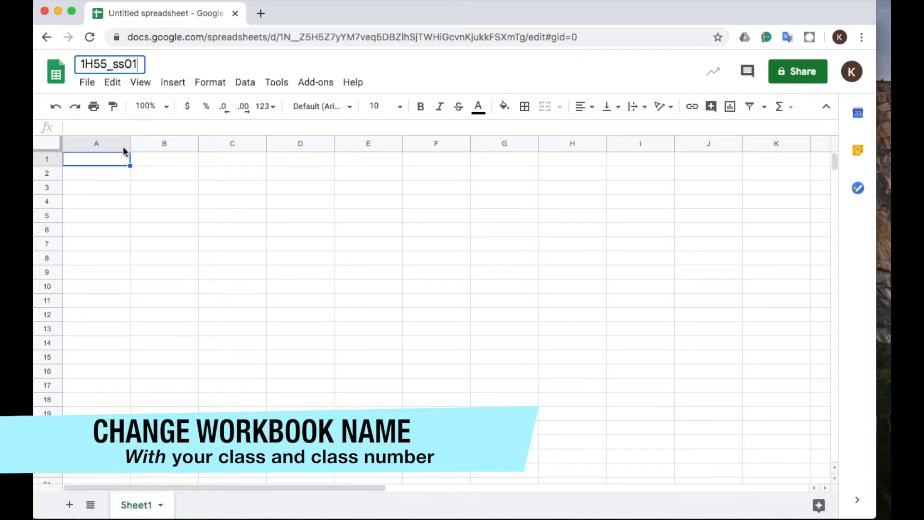
key("BackSpace")
key("BackSpace")
type("1")
key("Return")
left_click(99, 160)
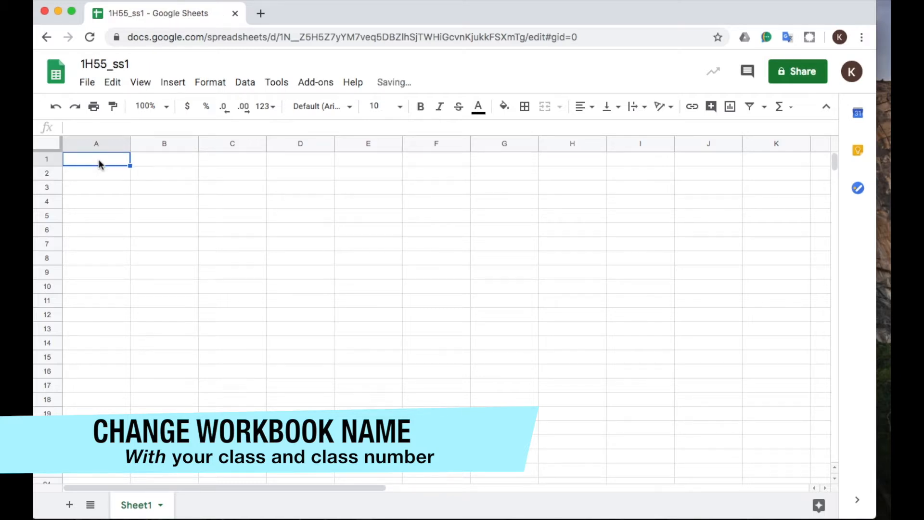
type("M")
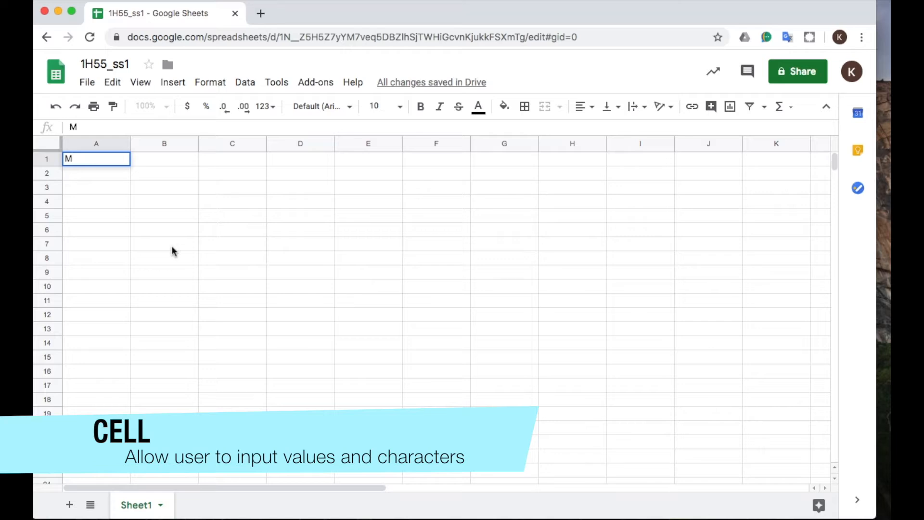
key("Escape")
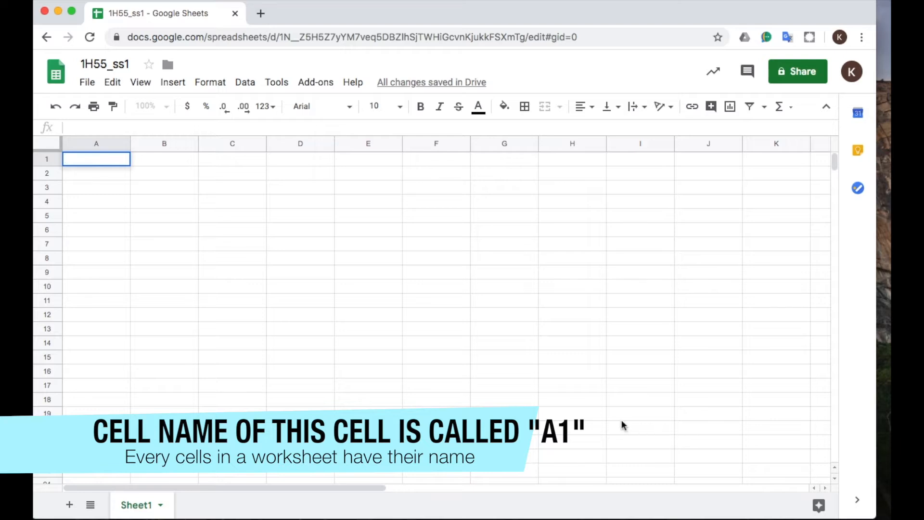
Highlight columns B through G one at a time to examine how the worksheet's columns are laid out.
left_click(163, 143)
left_click(248, 143)
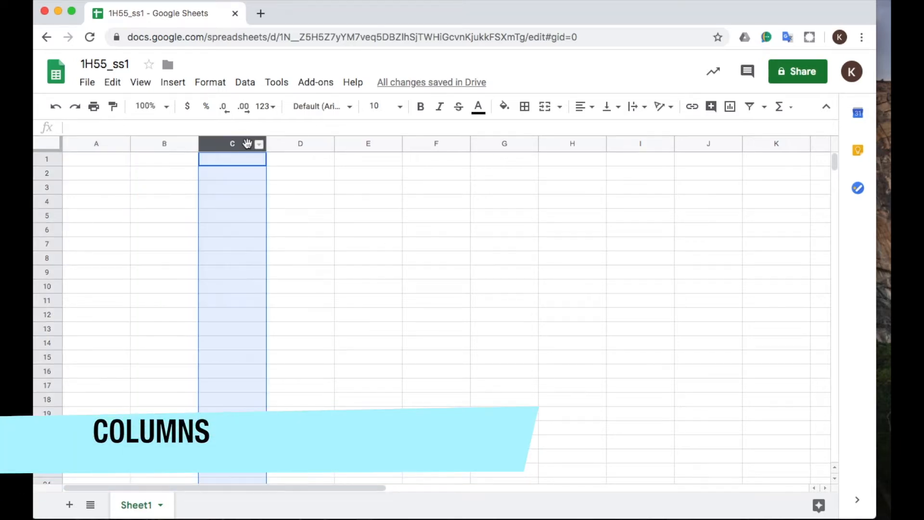
left_click(303, 143)
left_click(356, 144)
left_click(424, 144)
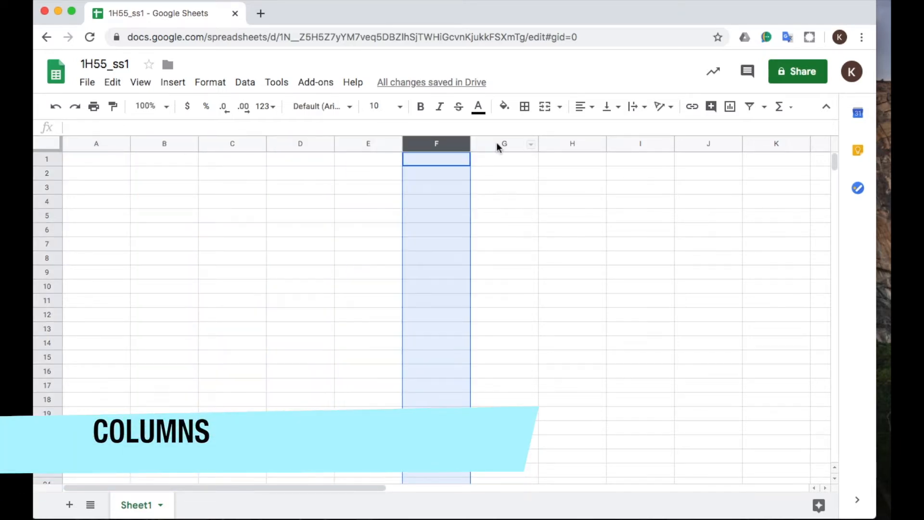
left_click(497, 144)
Highlight rows 1 through 7 one at a time to examine the worksheet's rows, ending on cell C12.
left_click(47, 160)
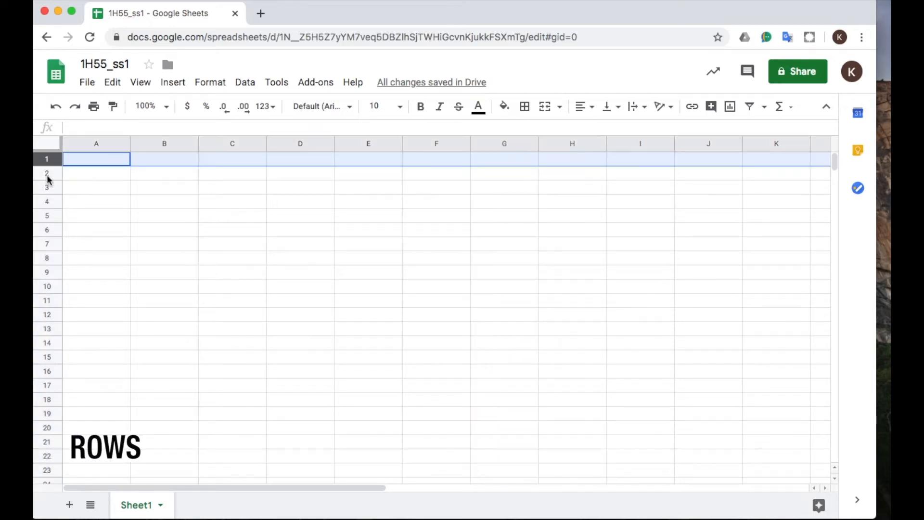
left_click(46, 173)
left_click(47, 187)
left_click(47, 201)
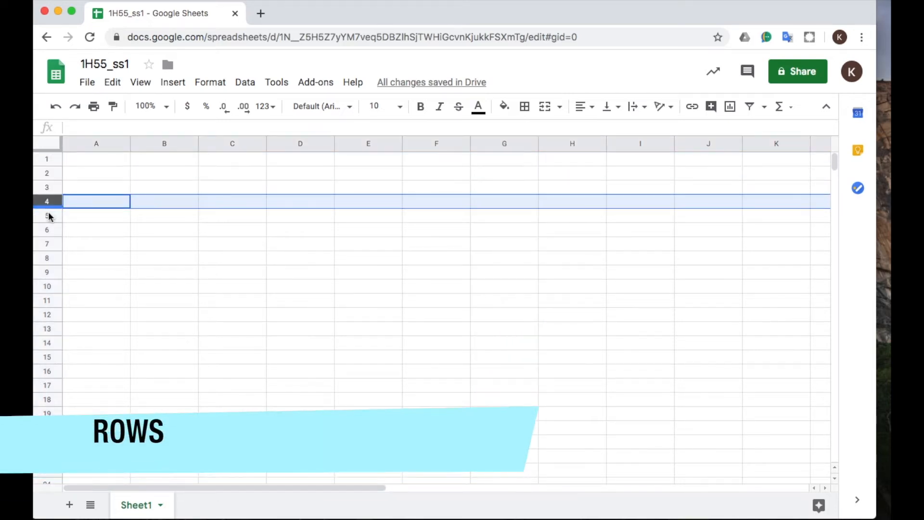
left_click(47, 215)
left_click(48, 229)
left_click(48, 243)
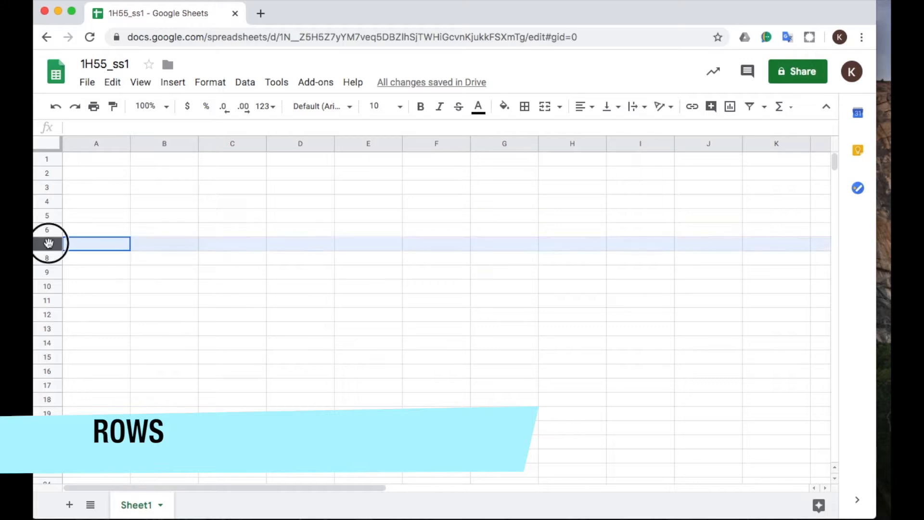
left_click(238, 313)
left_click(87, 82)
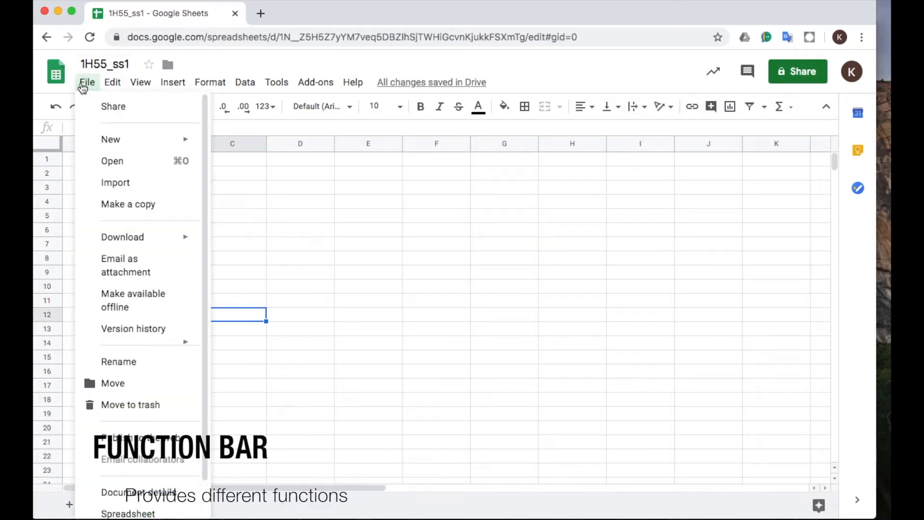
mouse_move(168, 85)
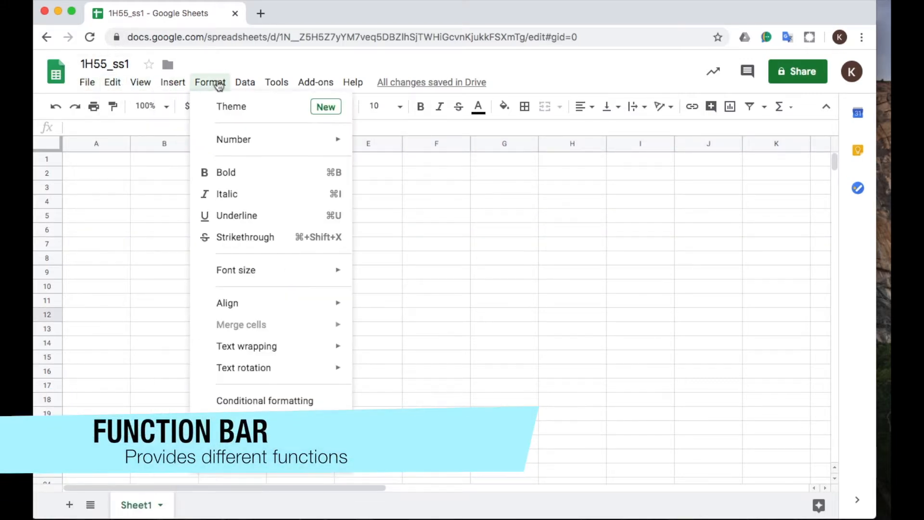
mouse_move(321, 84)
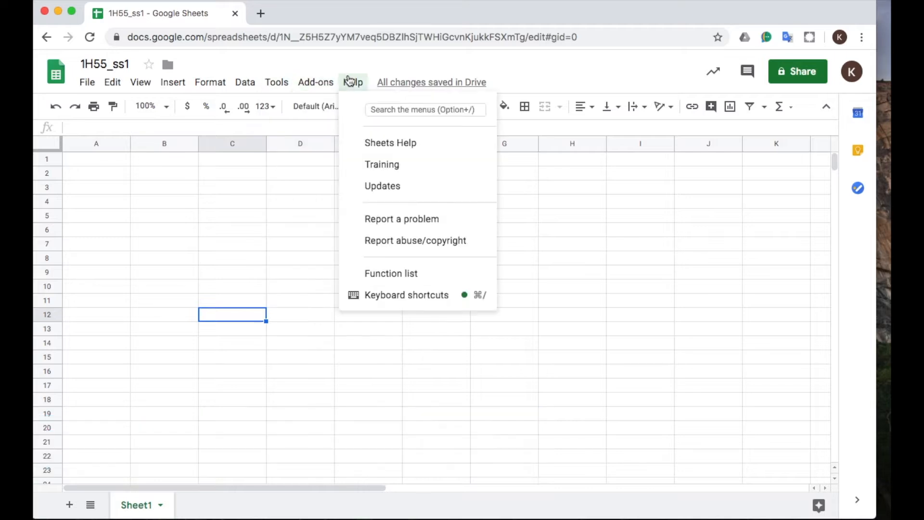
left_click(178, 235)
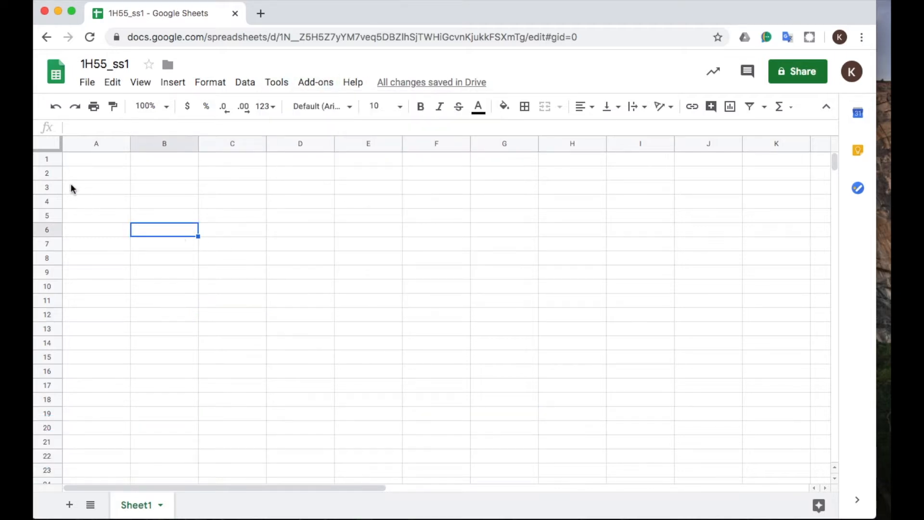
Enter the worksheet title "Marks & Spencer" in cell A1.
left_click(92, 162)
left_click(93, 128)
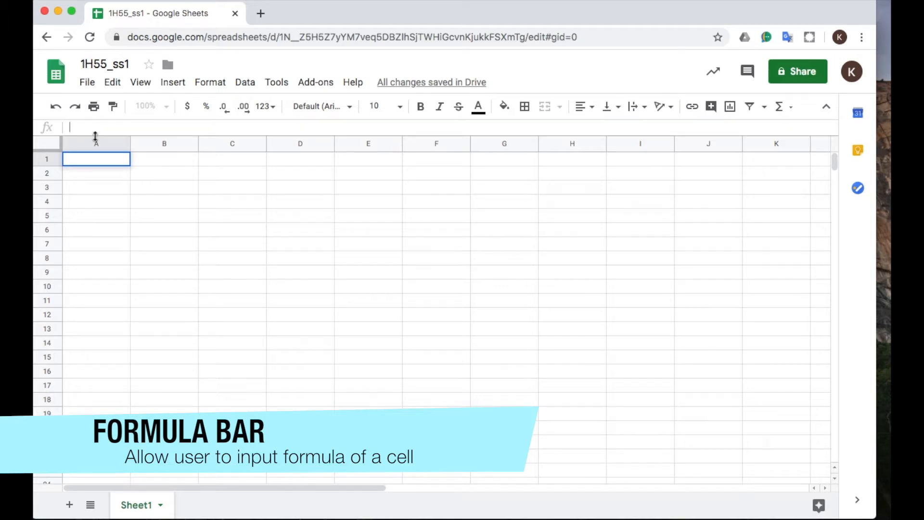
left_click(109, 159)
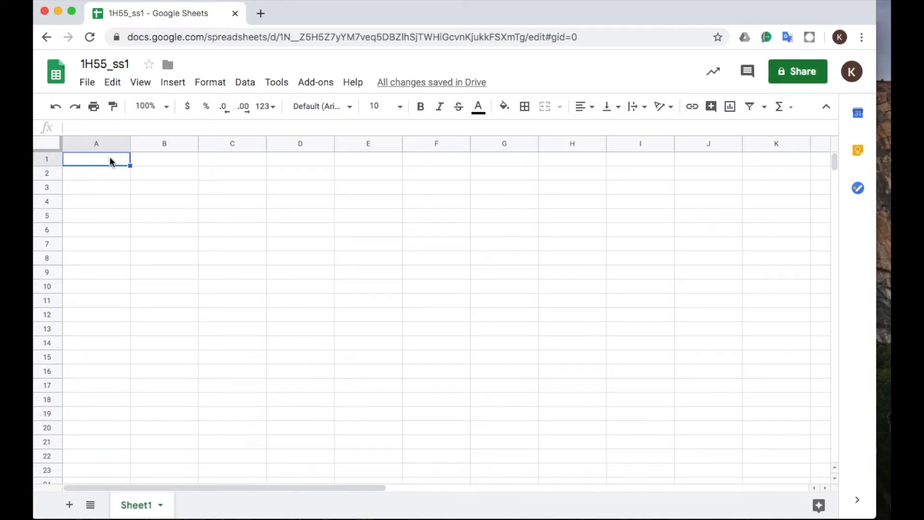
type("Mark")
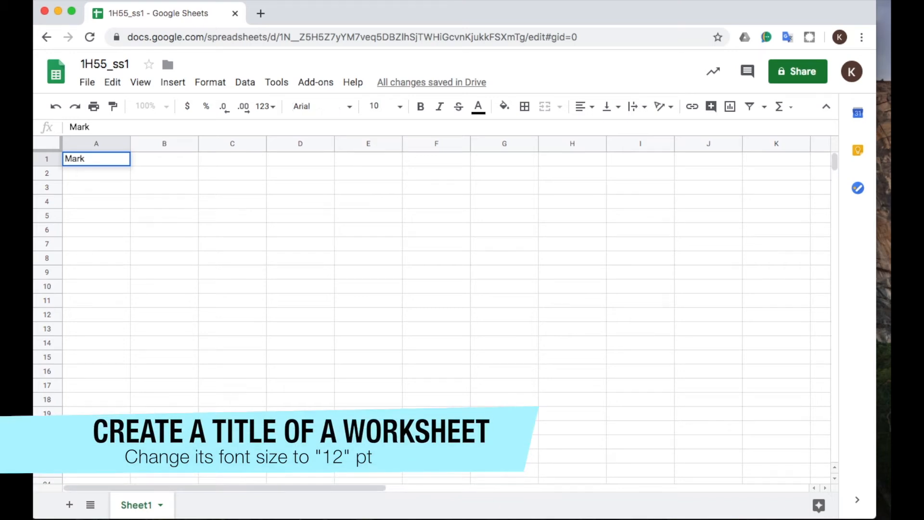
type("s & Spencer")
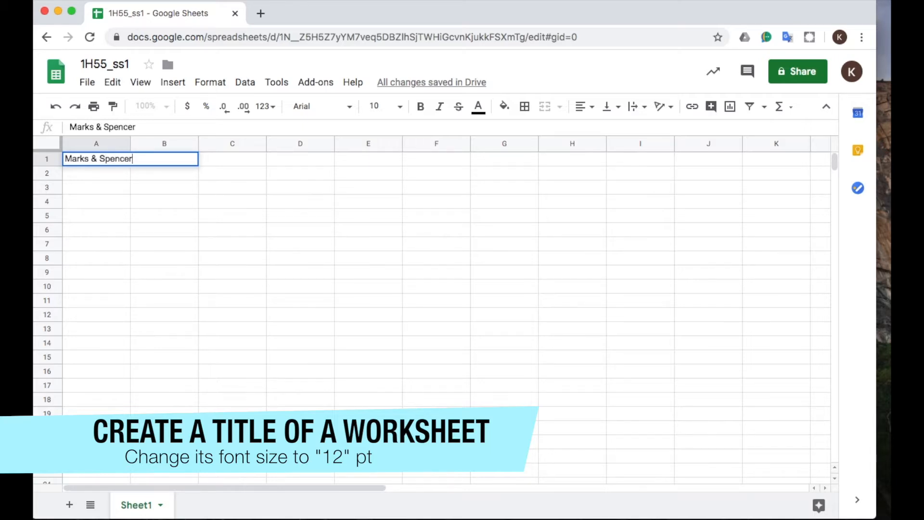
key("Return")
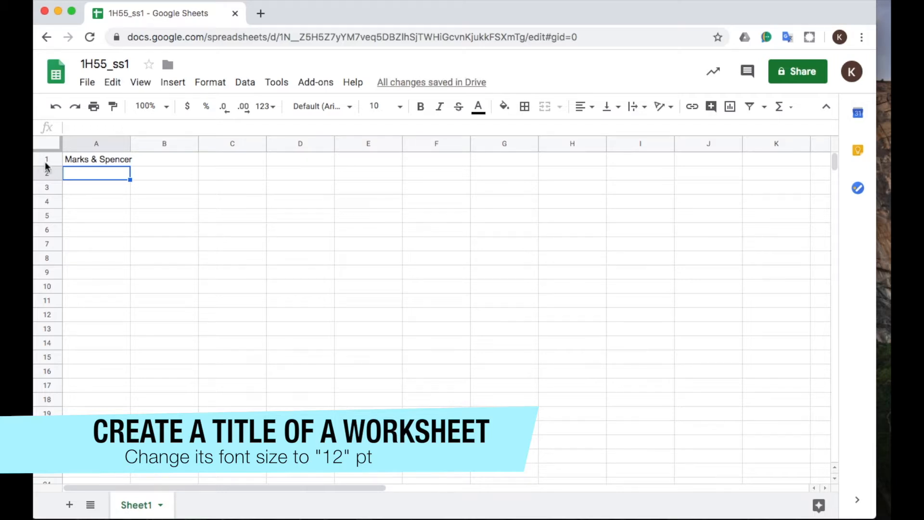
Set the font size of the "Marks & Spencer" title in cell A1 to 12.
left_click(102, 157)
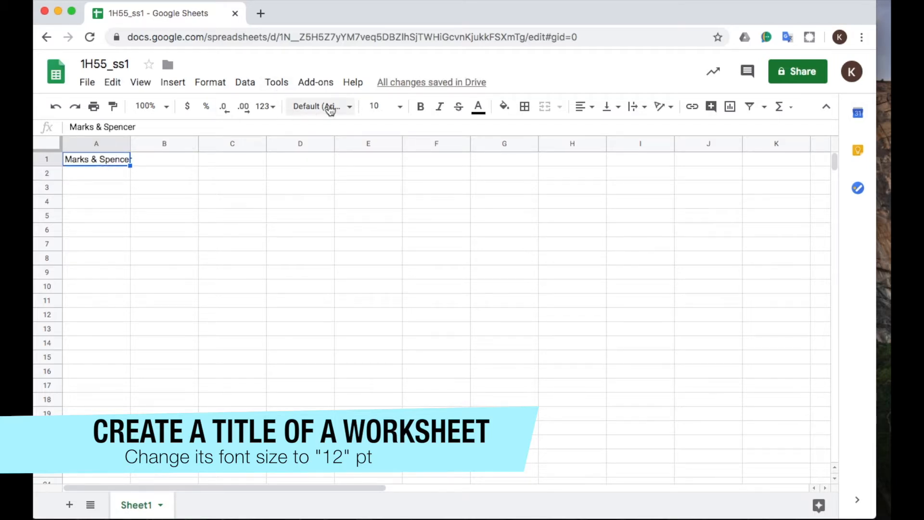
left_click(399, 105)
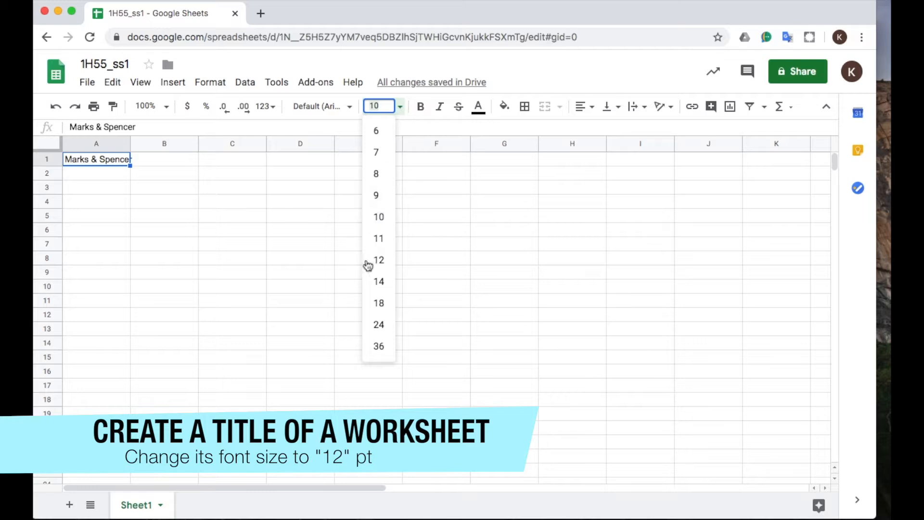
left_click(379, 262)
left_click(232, 230)
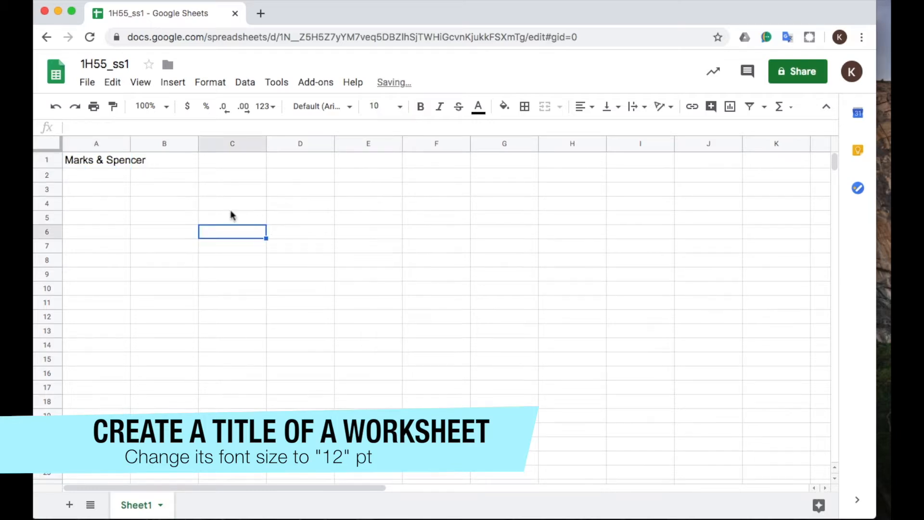
Enter the subtitle "Sales Following Christmas Holiday" in cell A2.
left_click(97, 178)
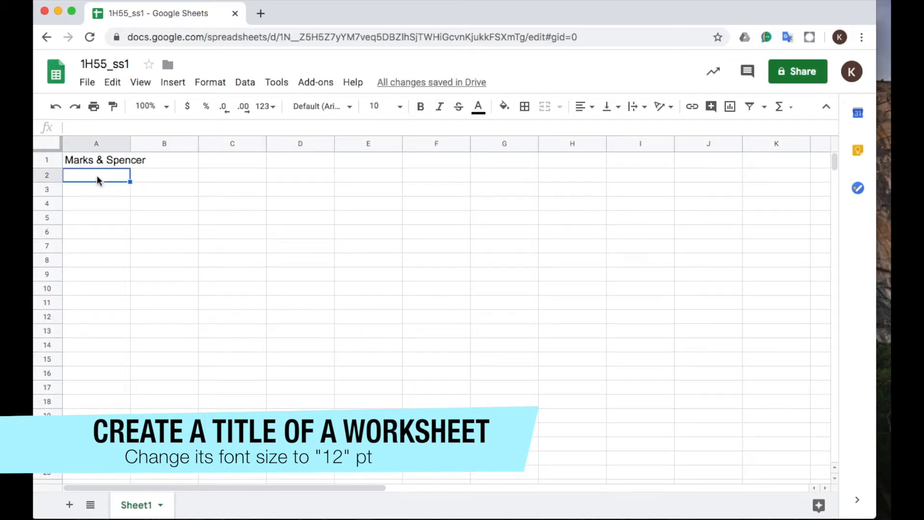
type("S")
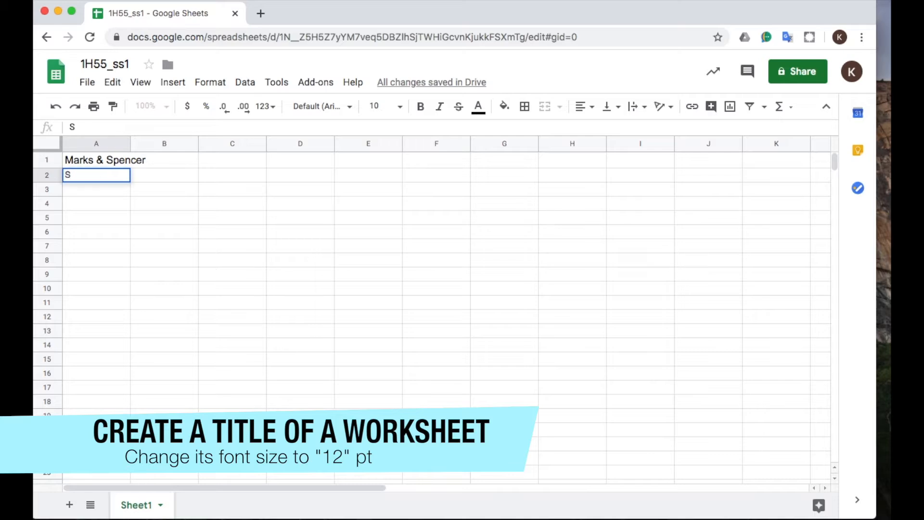
type("ales Follow")
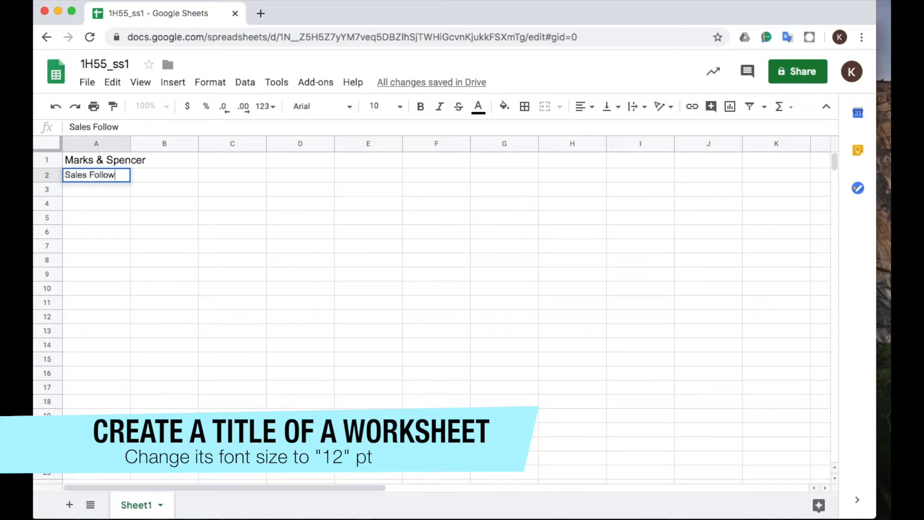
type("ing Chr")
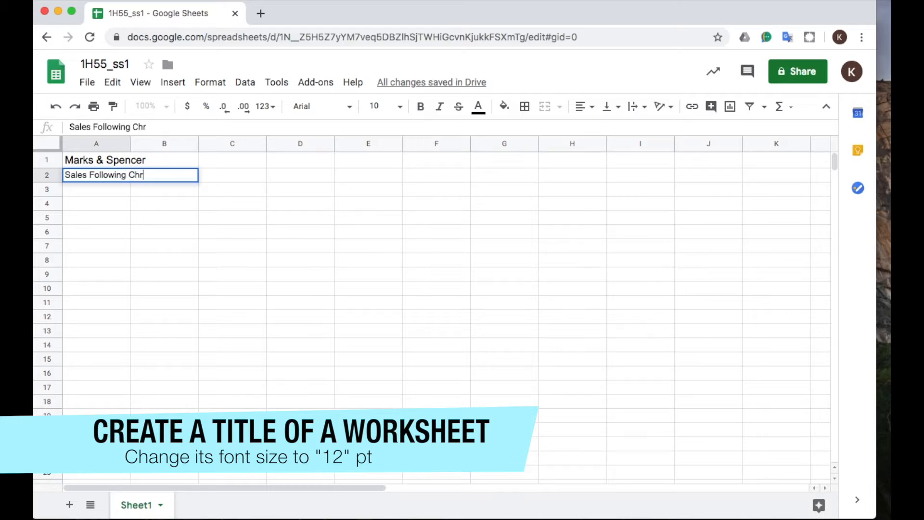
type("istmas Holiday")
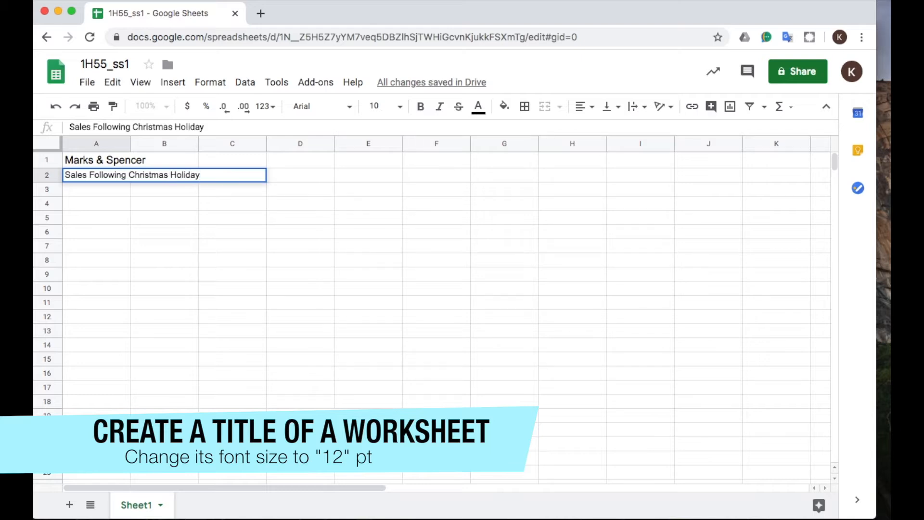
key("Return")
Set the font size of the subtitle in cell A2 to 12.
left_click(103, 176)
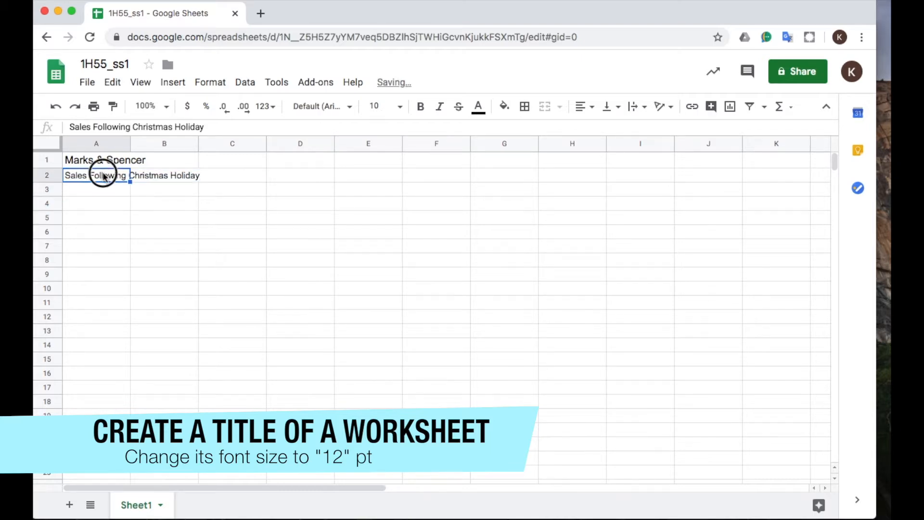
left_click(401, 107)
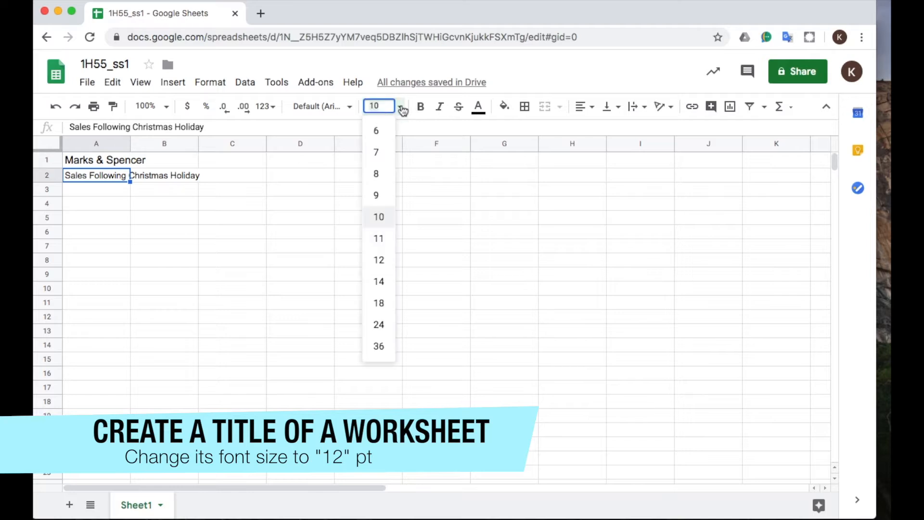
left_click(382, 264)
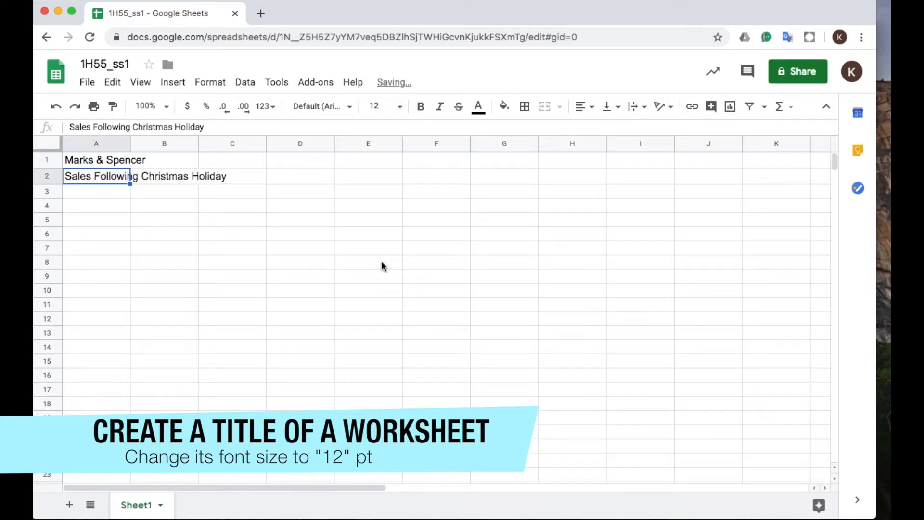
Enter "January" in cell B4 as the first month heading.
left_click(94, 195)
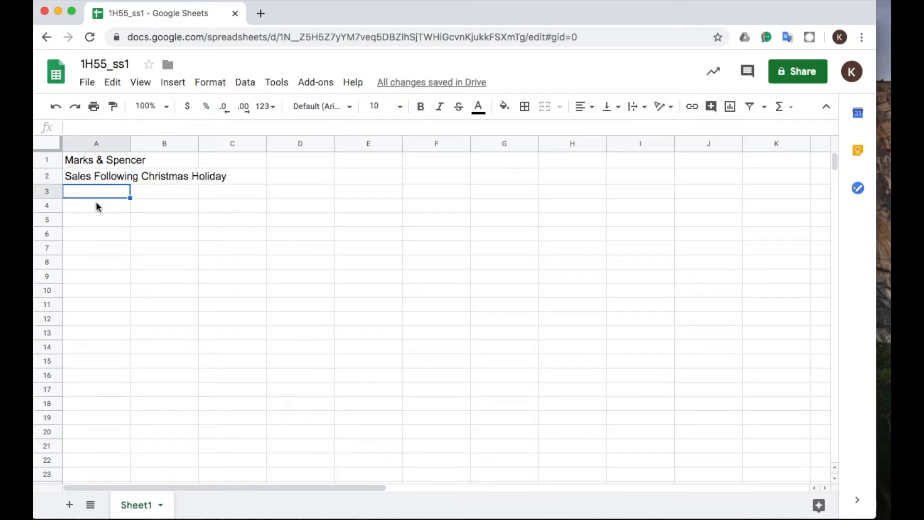
left_click(96, 207)
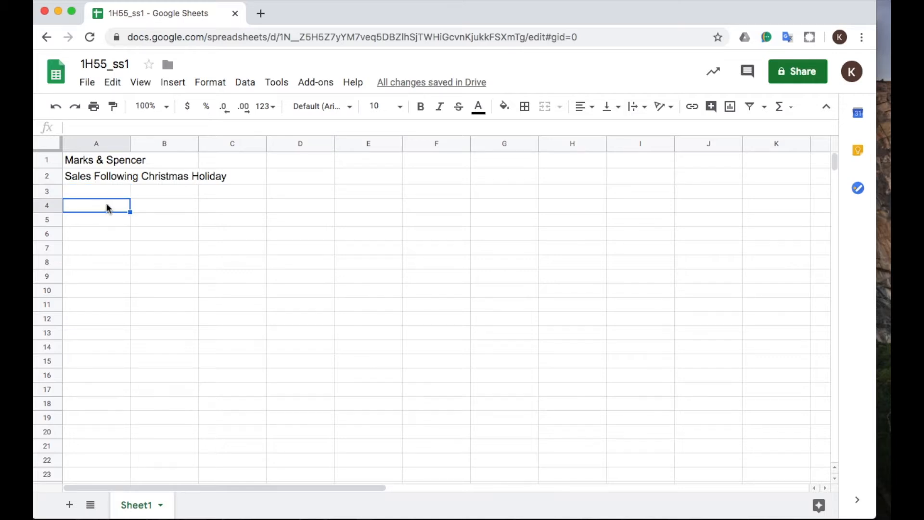
left_click(162, 205)
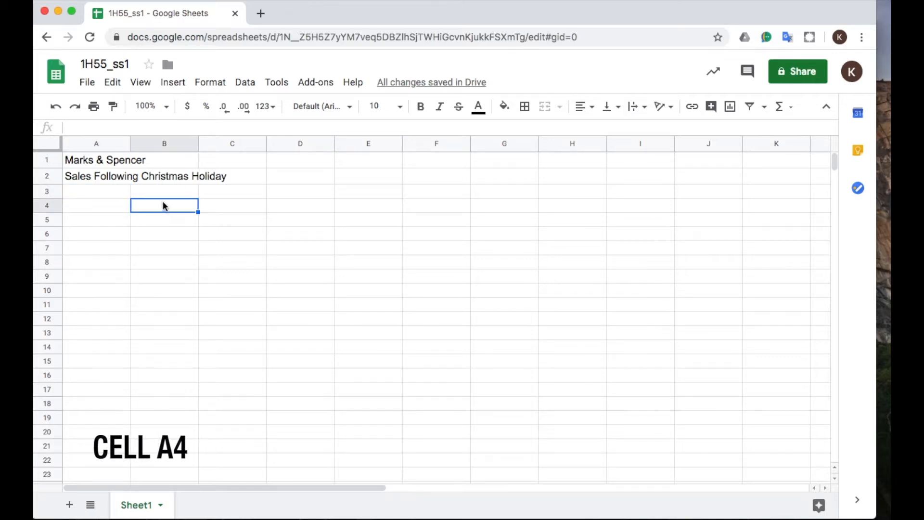
type("January")
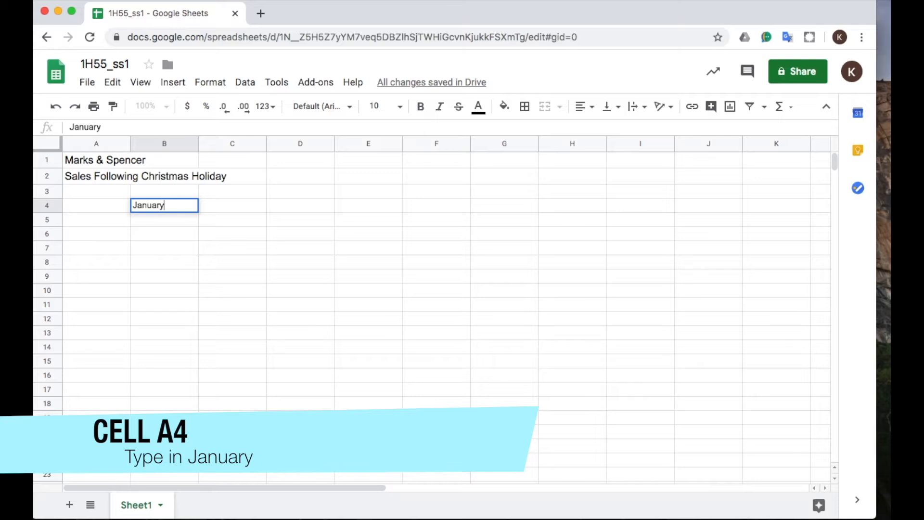
key("Return")
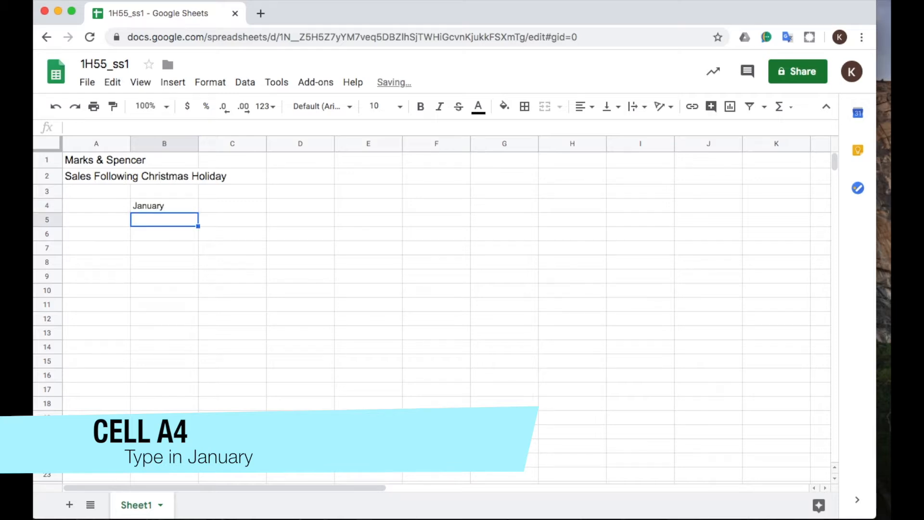
Autofill the month headings across row 4 from January in B4 through June in G4.
left_click(157, 206)
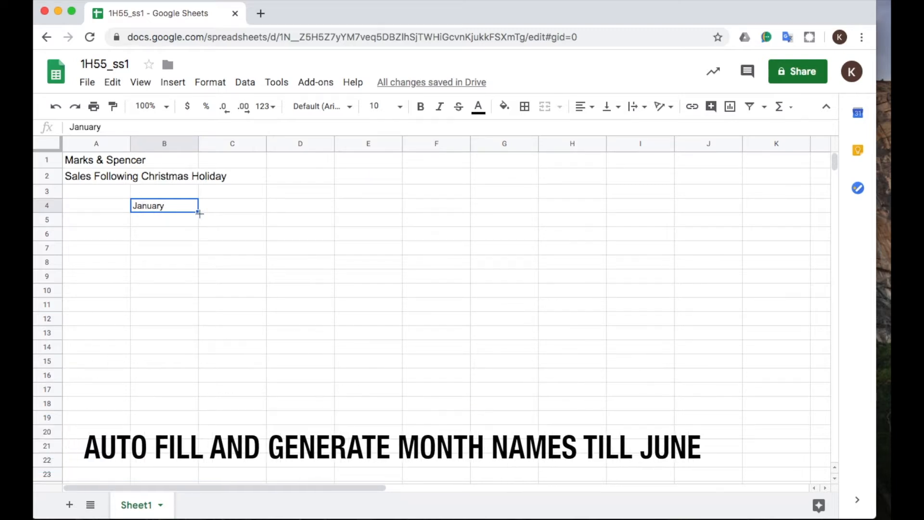
left_click_drag(197, 211, 490, 209)
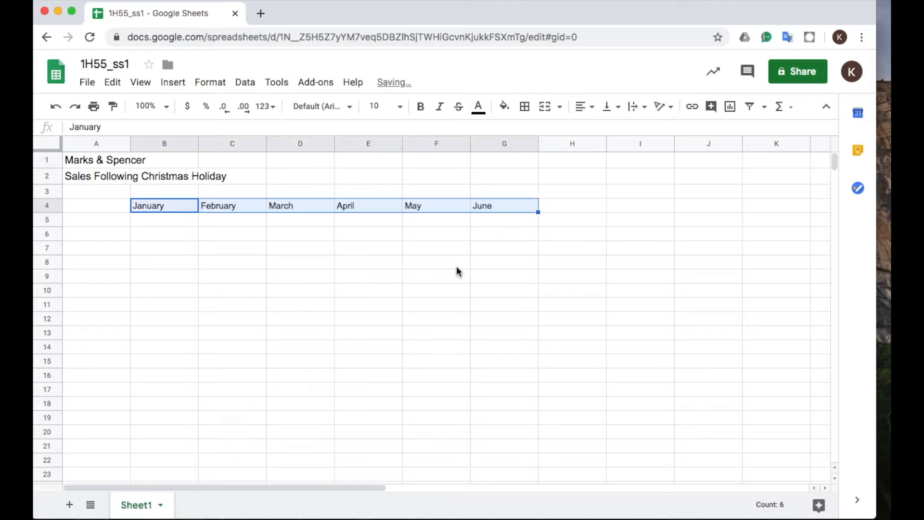
left_click(455, 266)
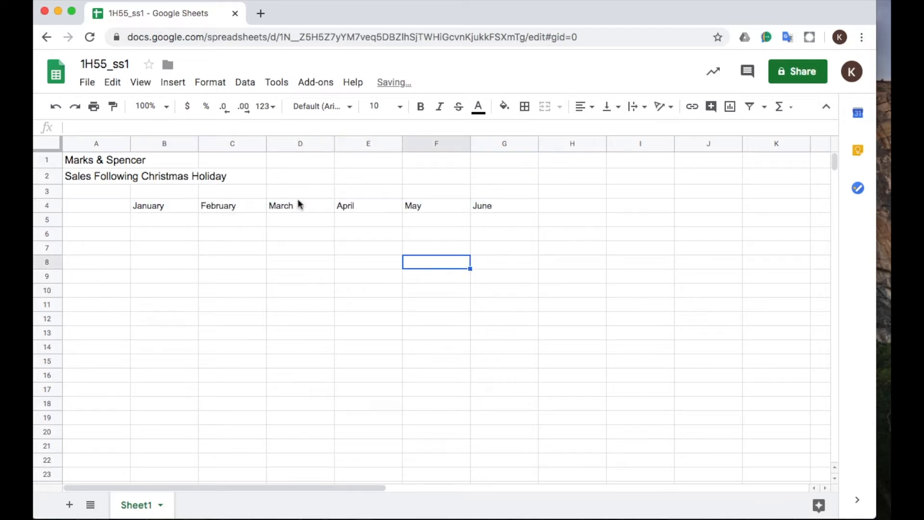
Enter "Dept A" in cell A5 as the first department name.
left_click(108, 221)
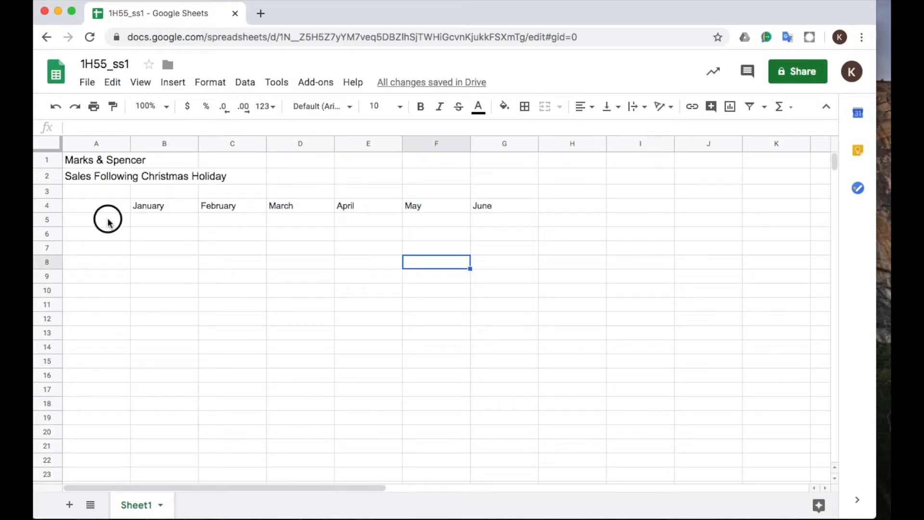
type("D")
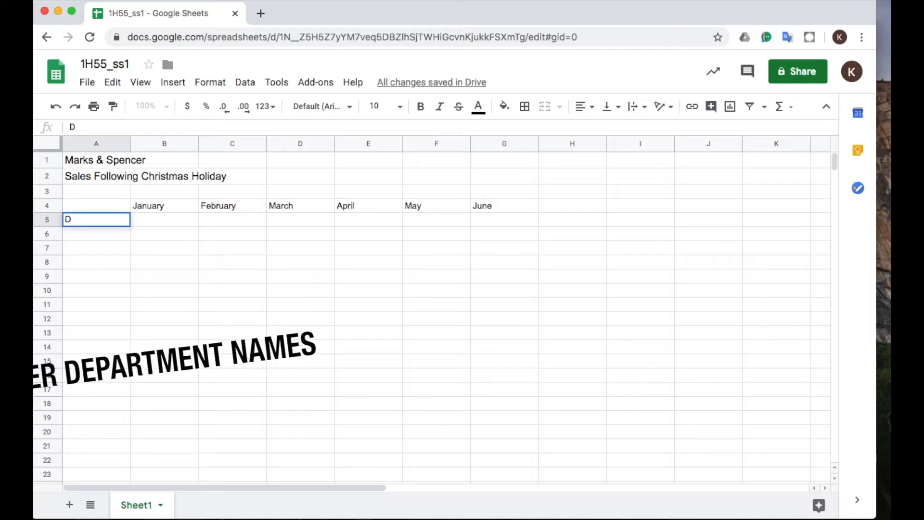
type("ept ")
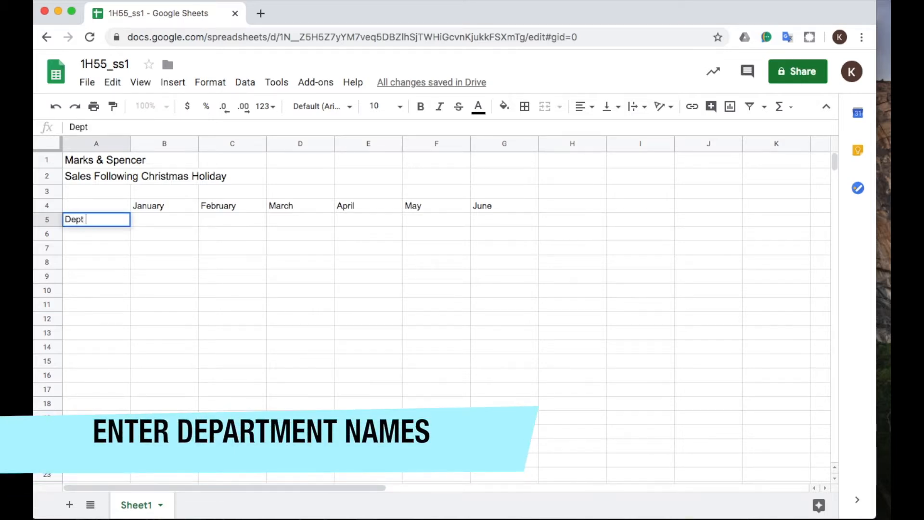
type("A")
key("Return")
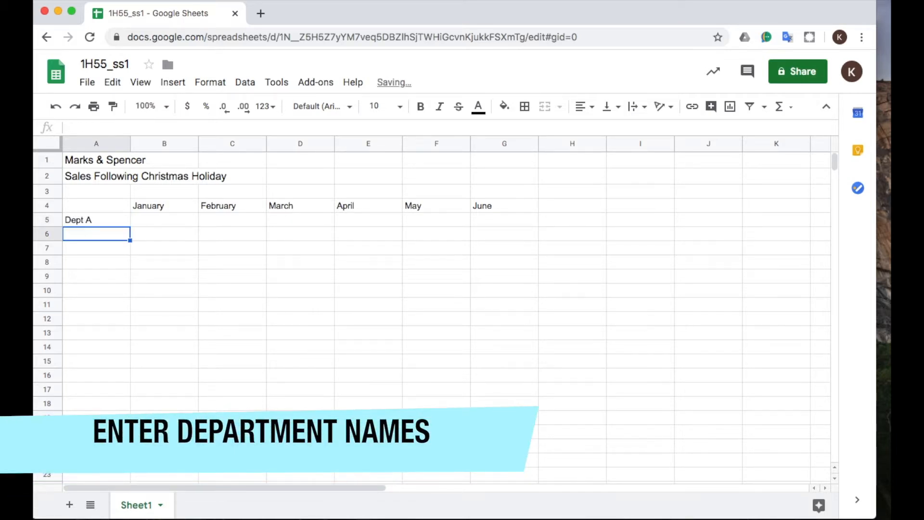
left_click(116, 220)
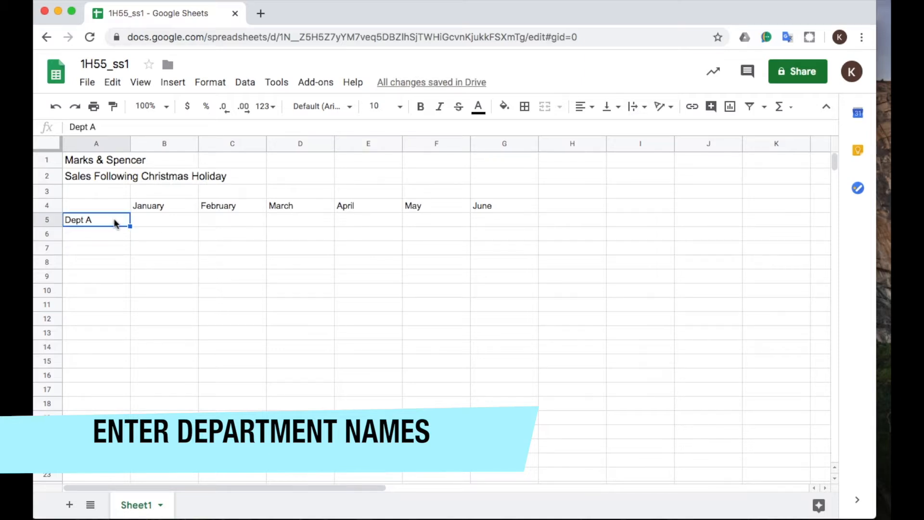
Enter the remaining department names Dept B, Dept C and Dept D in cells A6 to A8.
left_click(102, 236)
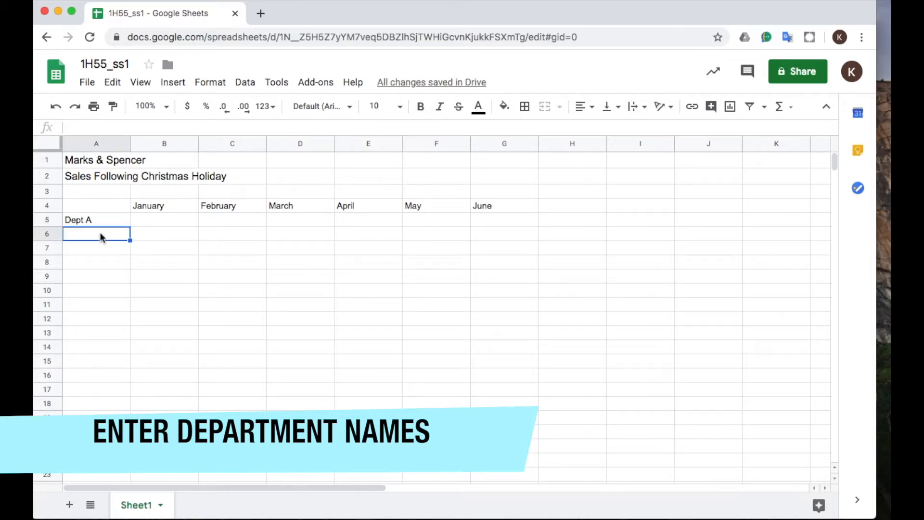
type("Dept B")
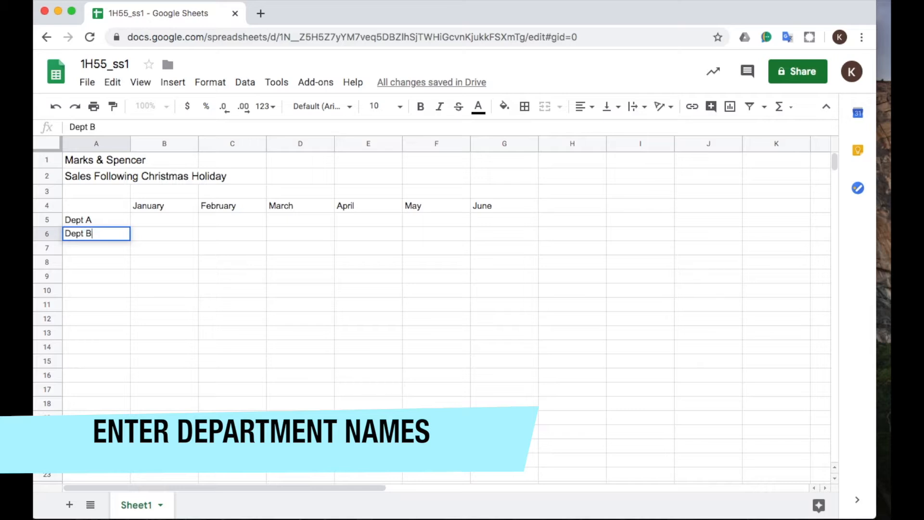
key("Return")
type("D")
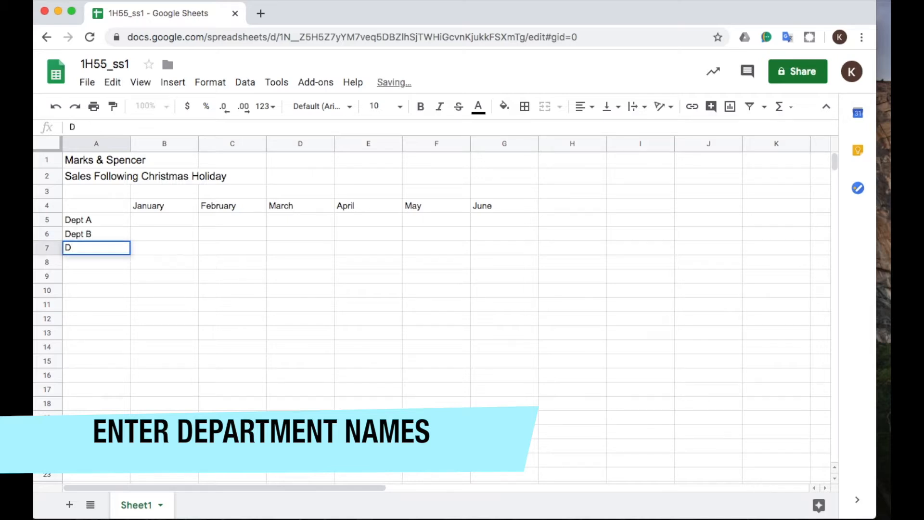
type("ept C")
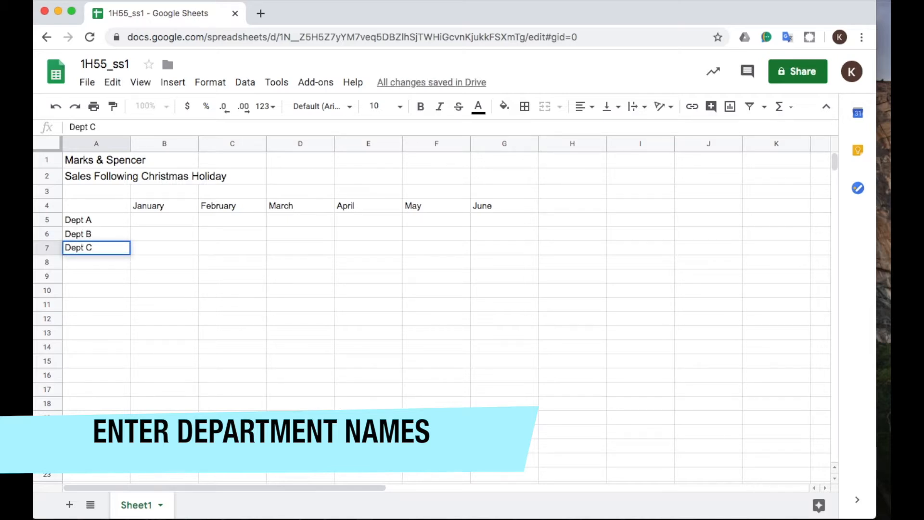
key("Return")
type("Dept")
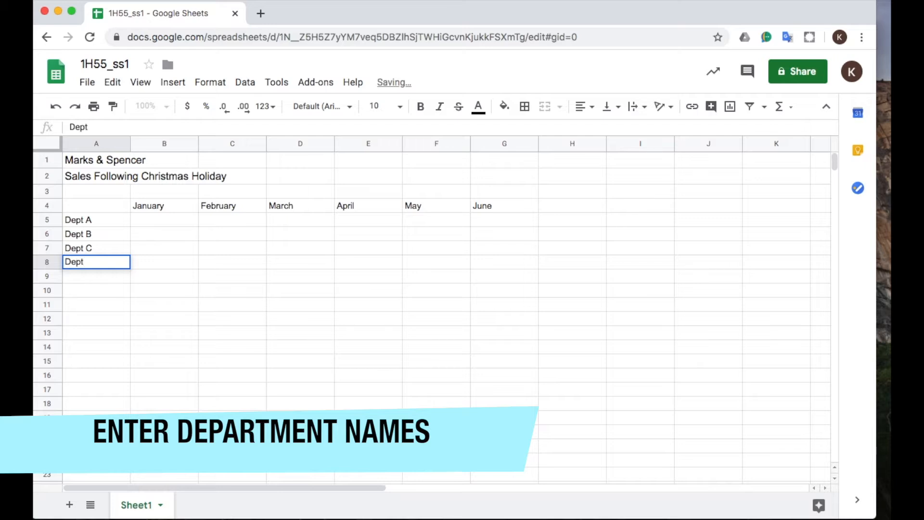
type(" D")
key("Return")
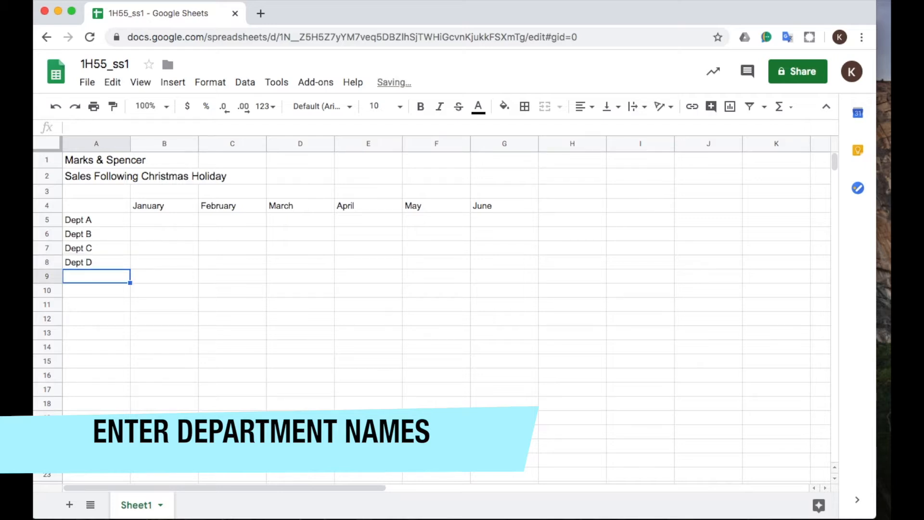
Enter "Total" in cell H4 as the heading after June.
left_click_drag(99, 201, 506, 250)
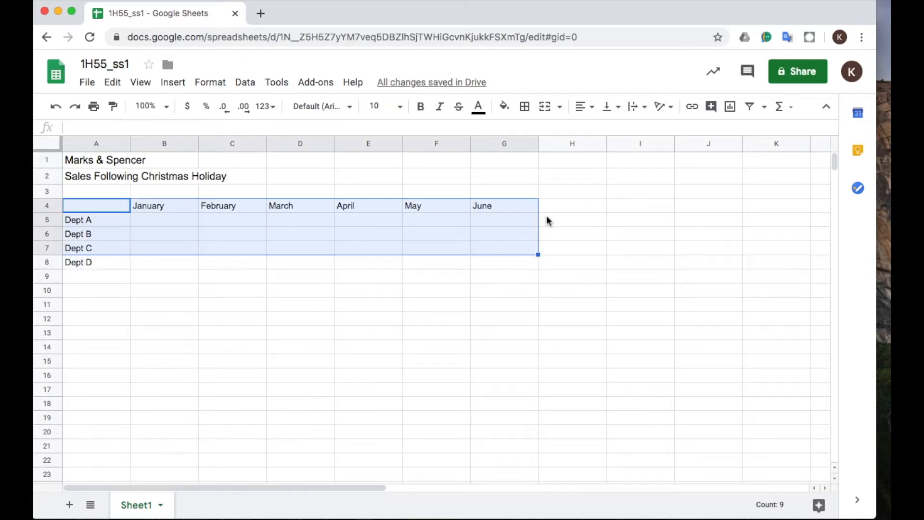
left_click(561, 206)
type("Total")
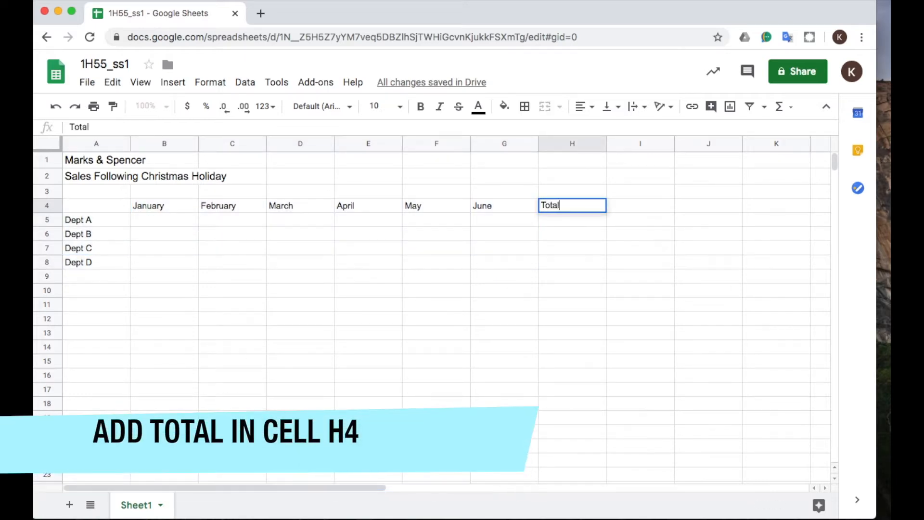
key("Return")
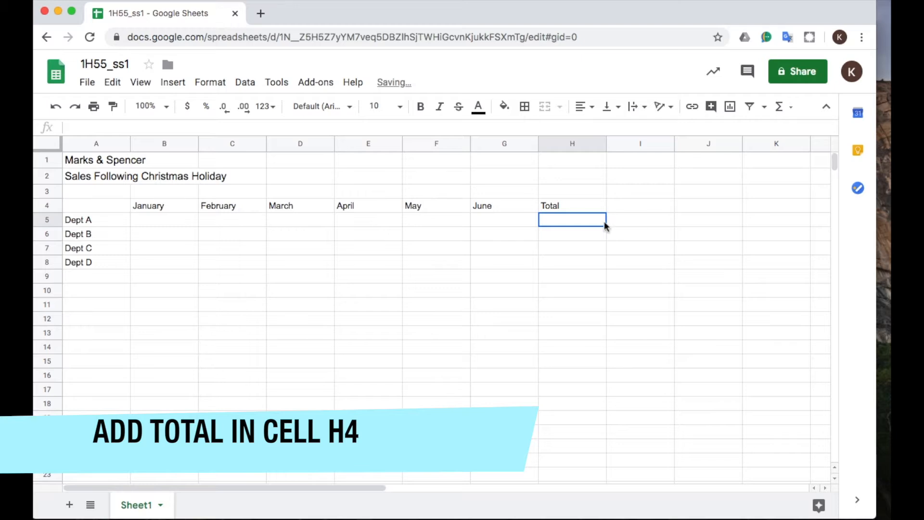
Set the font size of the whole table, A4 to H8, to 12.
left_click(164, 222)
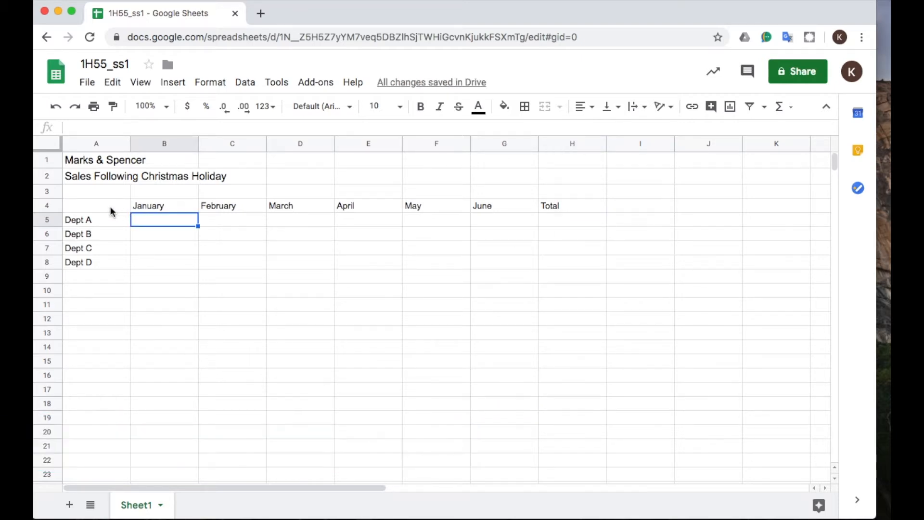
left_click_drag(107, 208, 568, 263)
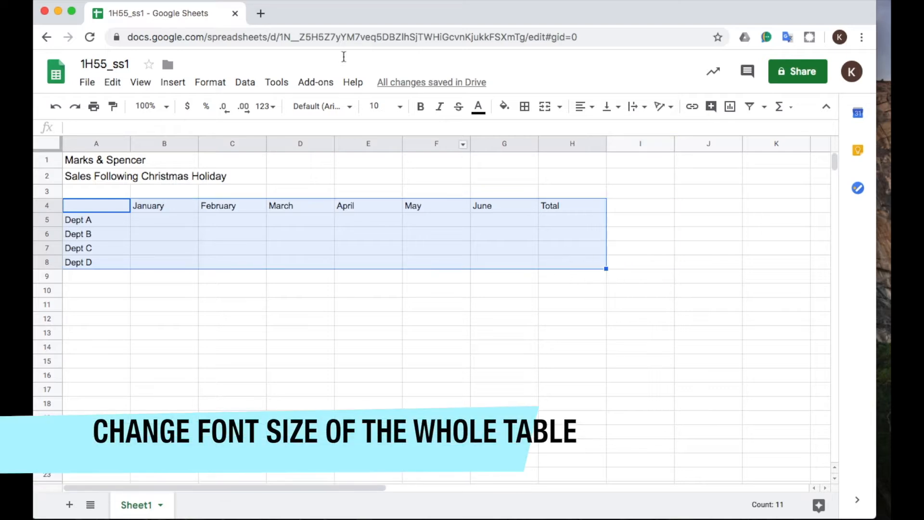
left_click(400, 108)
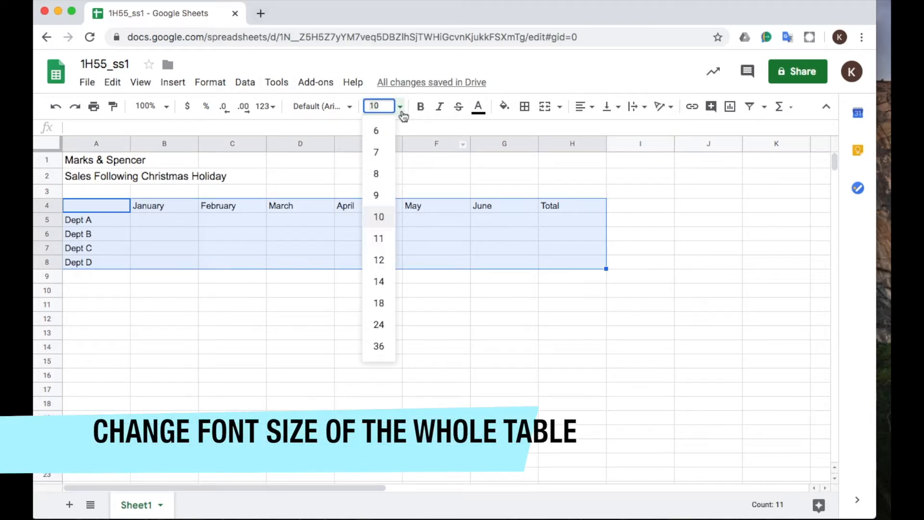
left_click(382, 260)
left_click(342, 339)
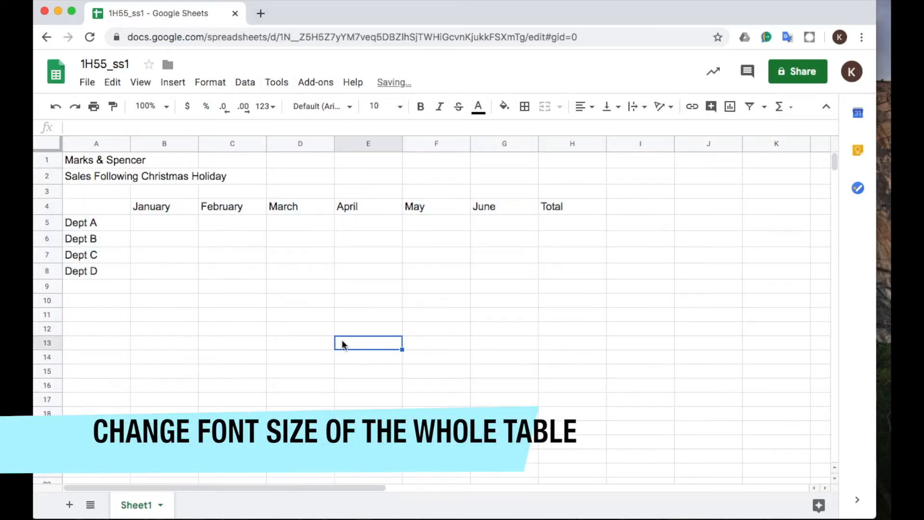
Set the sheet's zoom level to 125%.
left_click(154, 224)
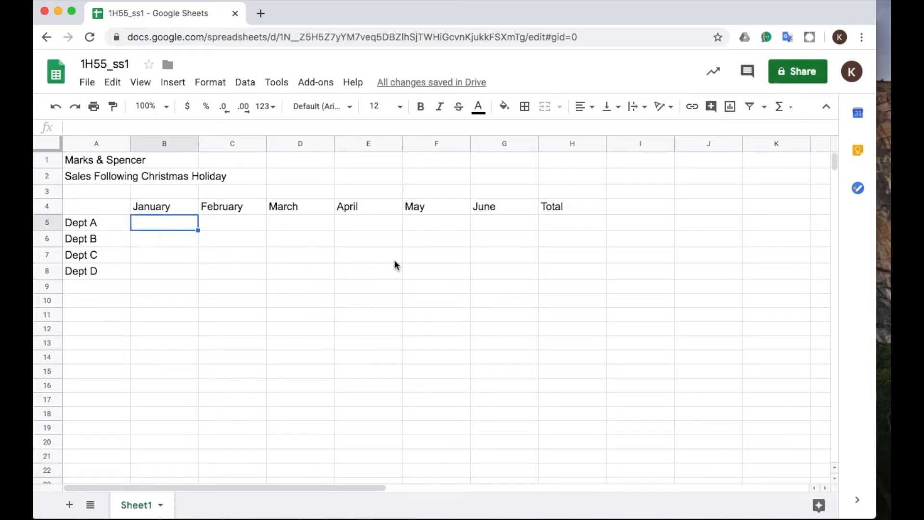
left_click(141, 83)
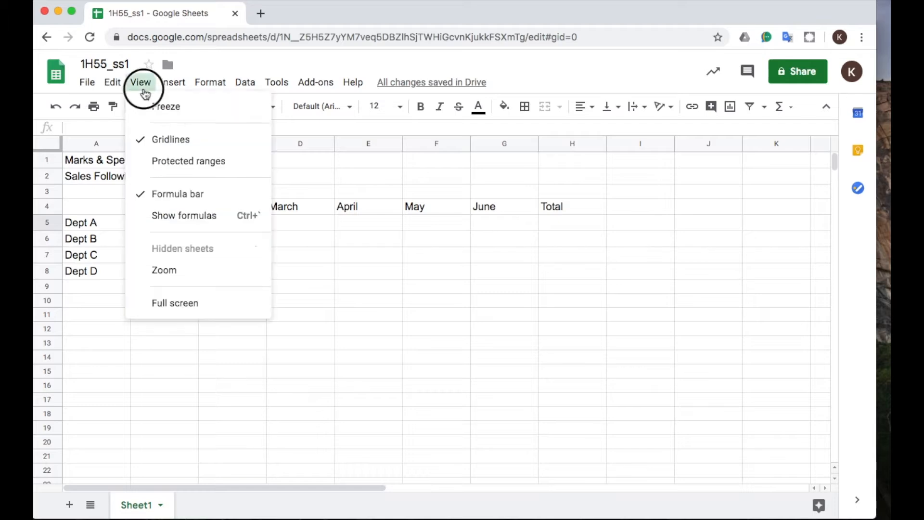
mouse_move(229, 272)
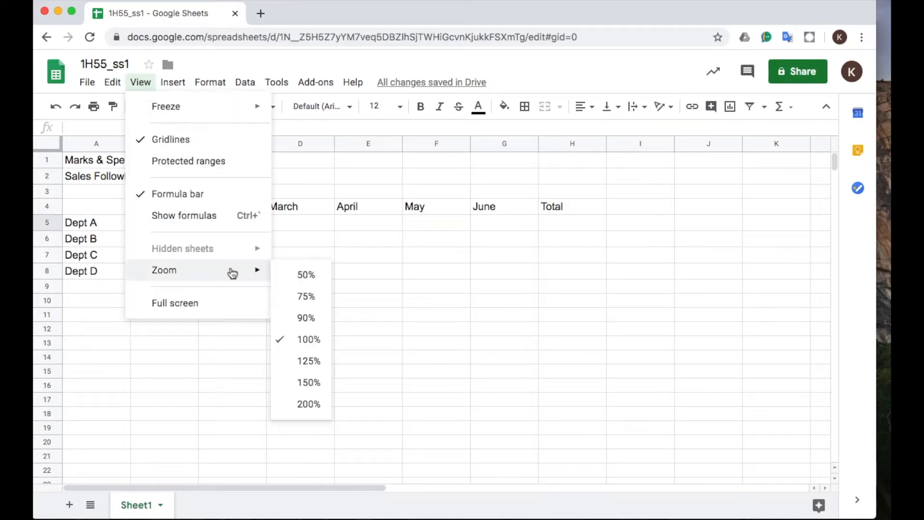
left_click(303, 368)
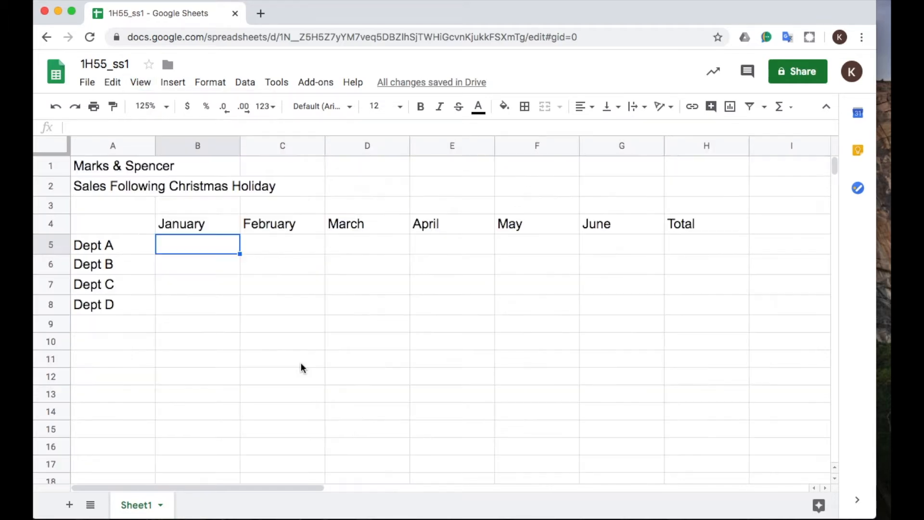
Enter the January sales 8000, 14500, 9500 and 11000 for Dept A to Dept D in cells B5 to B8.
left_click(222, 266)
left_click(190, 250)
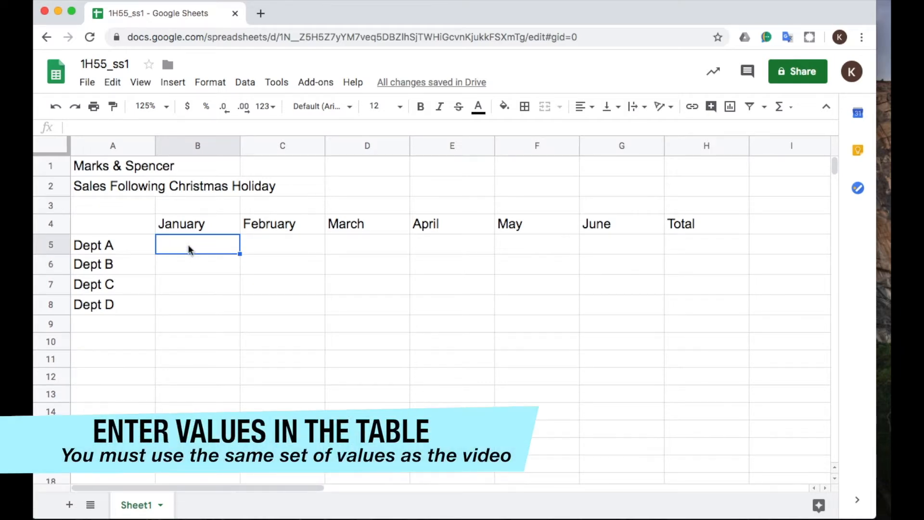
type("8000")
key("Return")
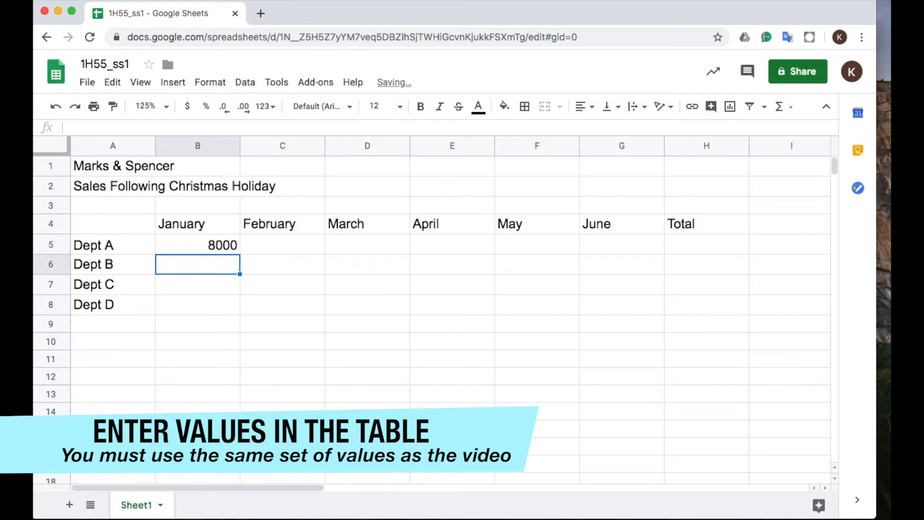
type("14500")
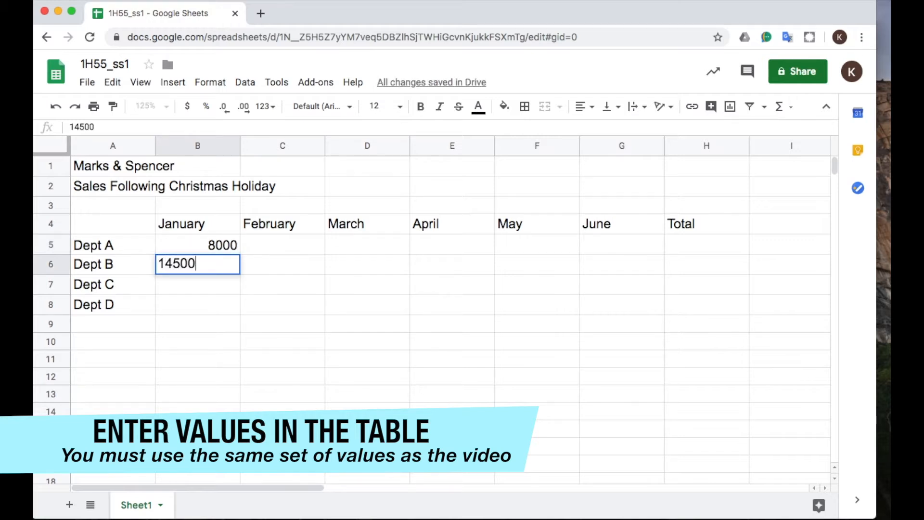
key("Return")
type("9")
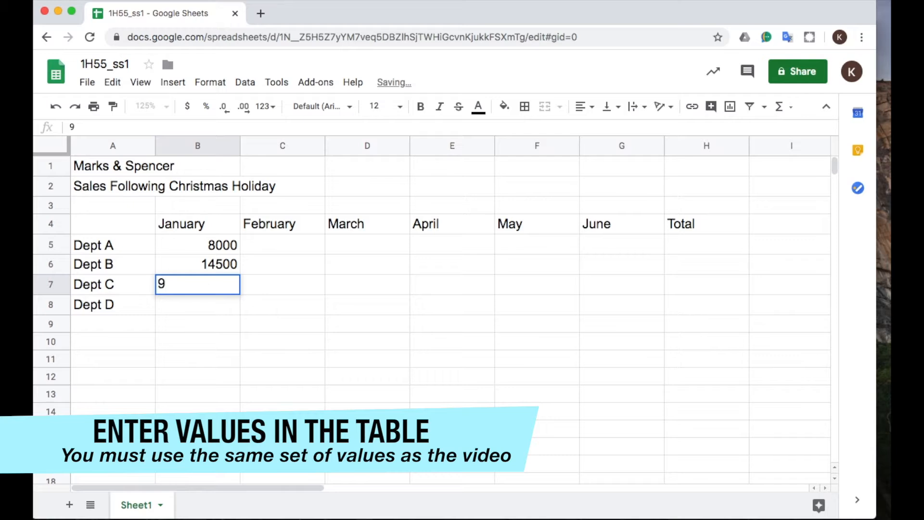
type("500")
key("Return")
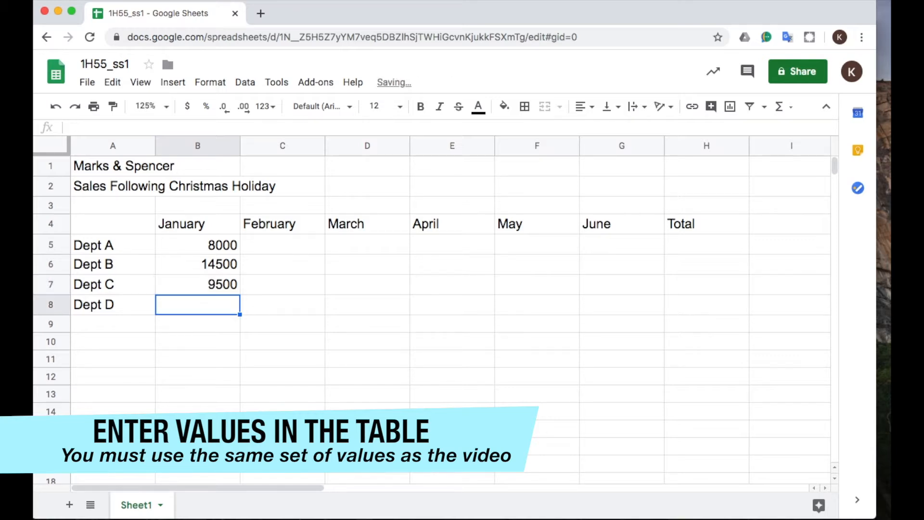
type("11000")
key("Return")
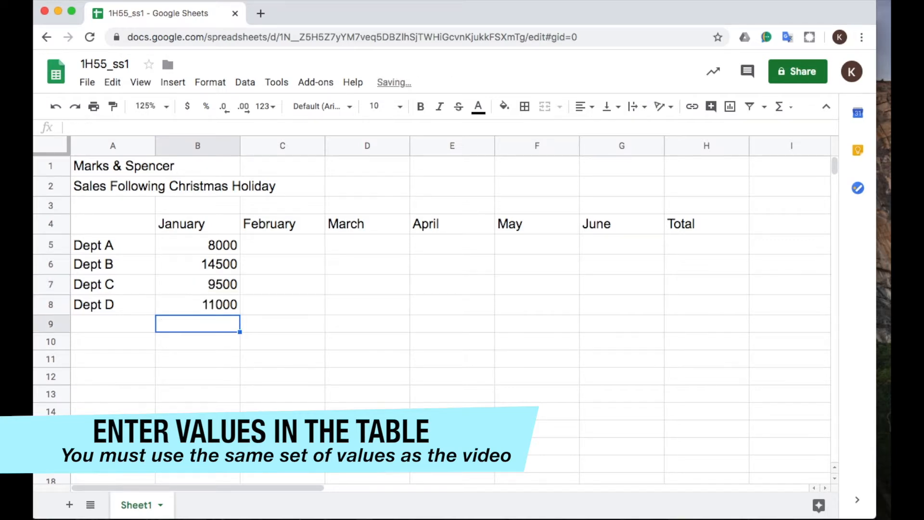
Enter the February sales 12000, 20000, 10000 and 13000 for Dept A to Dept D in cells C5 to C8.
key("Right")
left_click(289, 245)
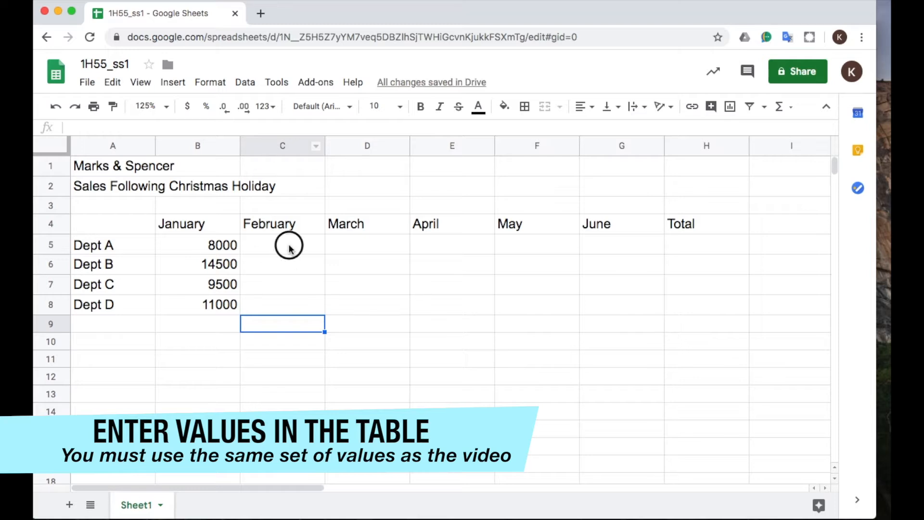
type("12000")
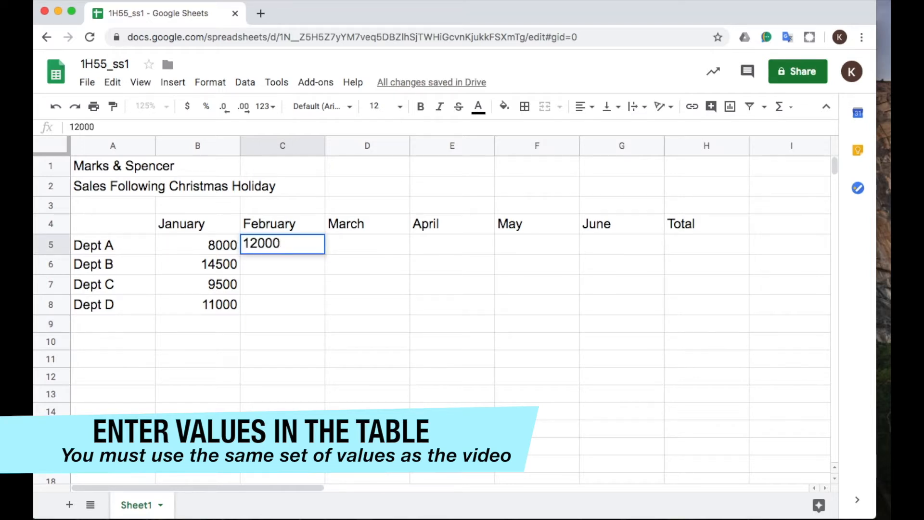
key("Return")
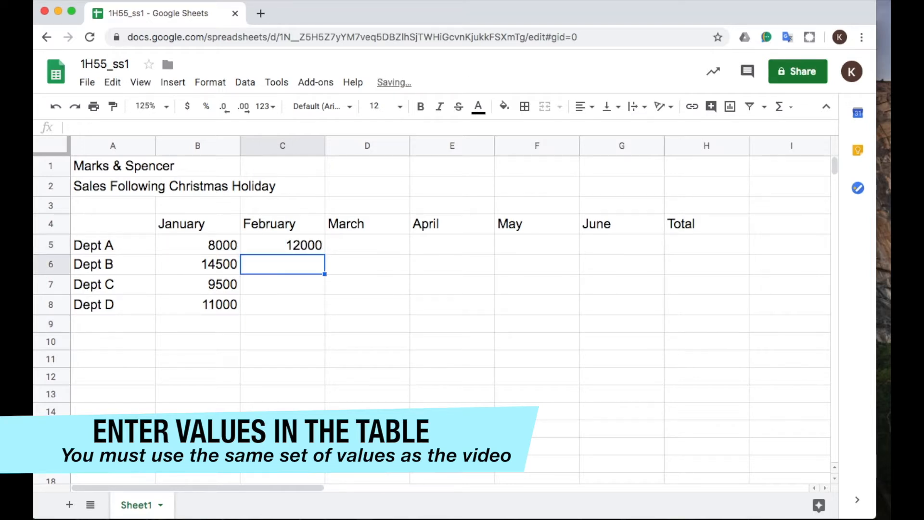
type("20000")
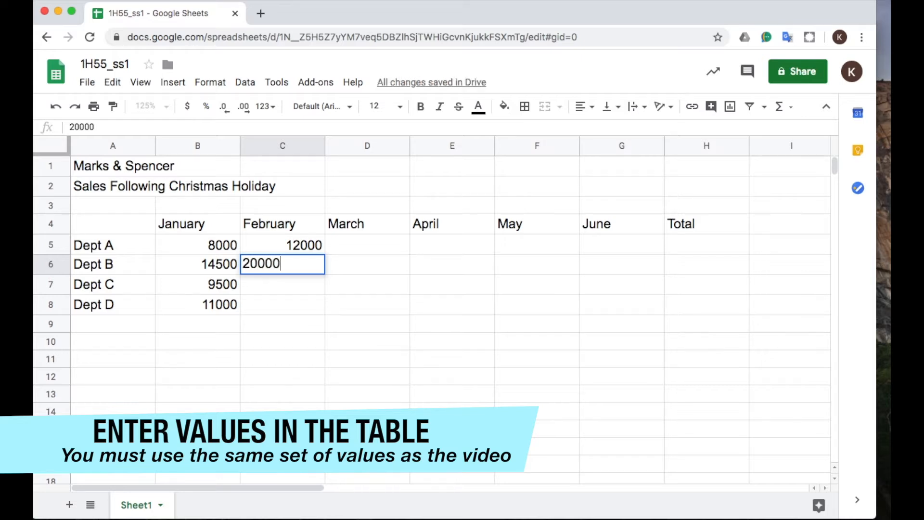
key("Return")
type("10000")
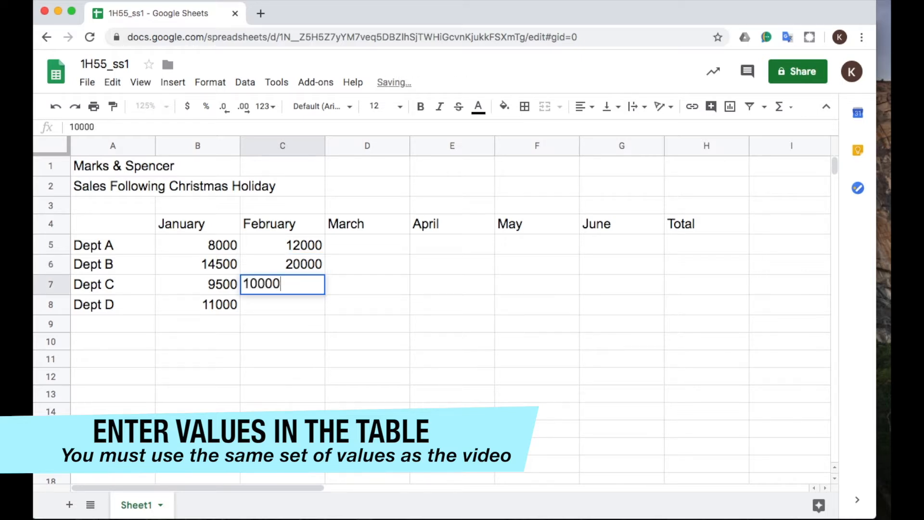
key("Return")
type("13000")
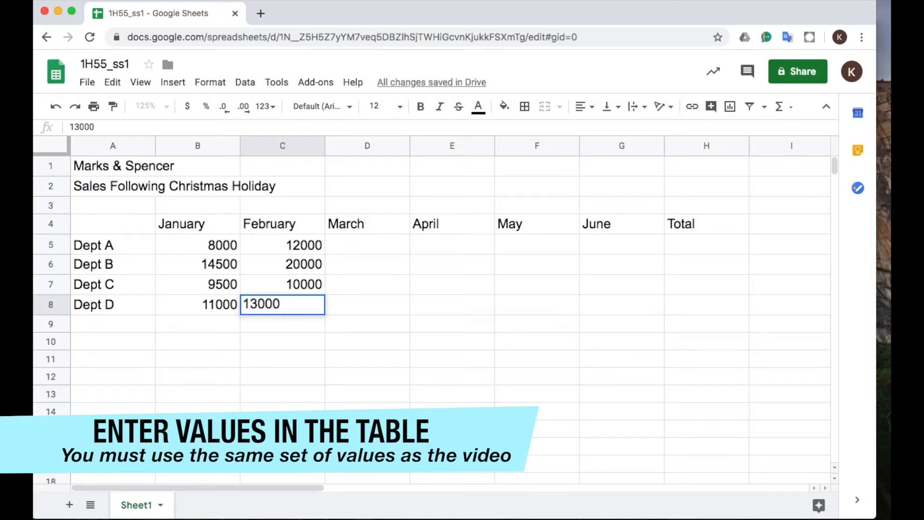
key("Return")
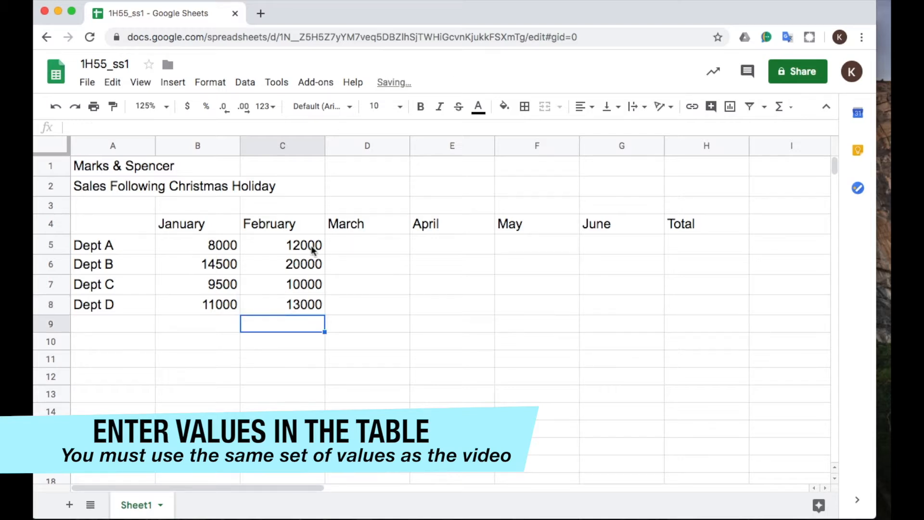
Enter the March sales 15500, 17500, 15000 and 16500 for Dept A to Dept D in cells D5 to D8.
left_click(361, 240)
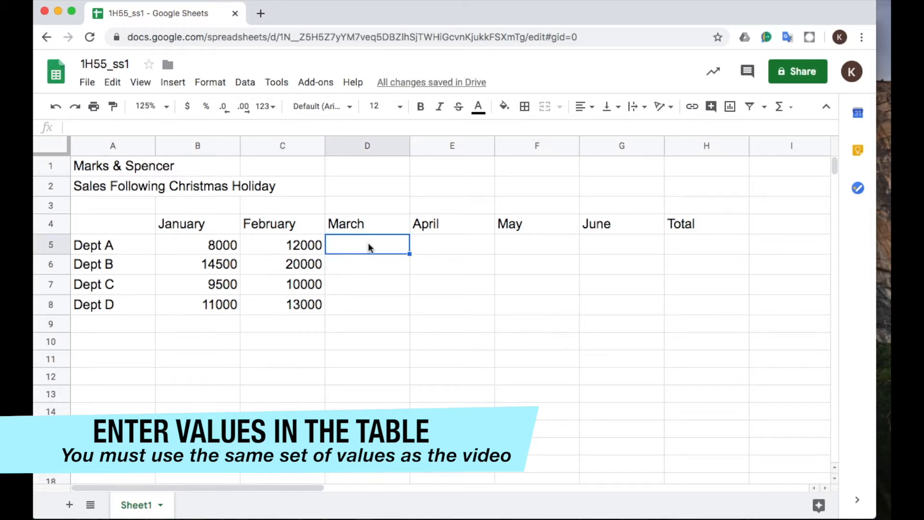
type("1550")
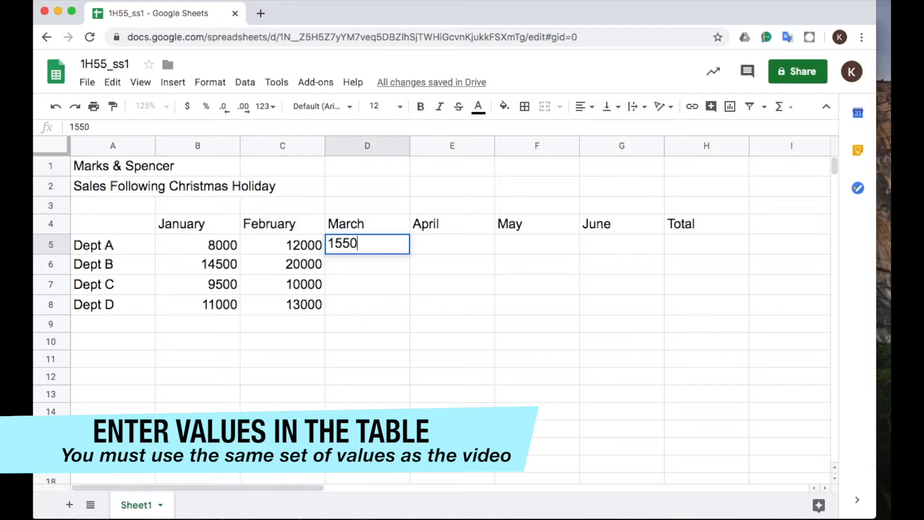
type("0")
key("Return")
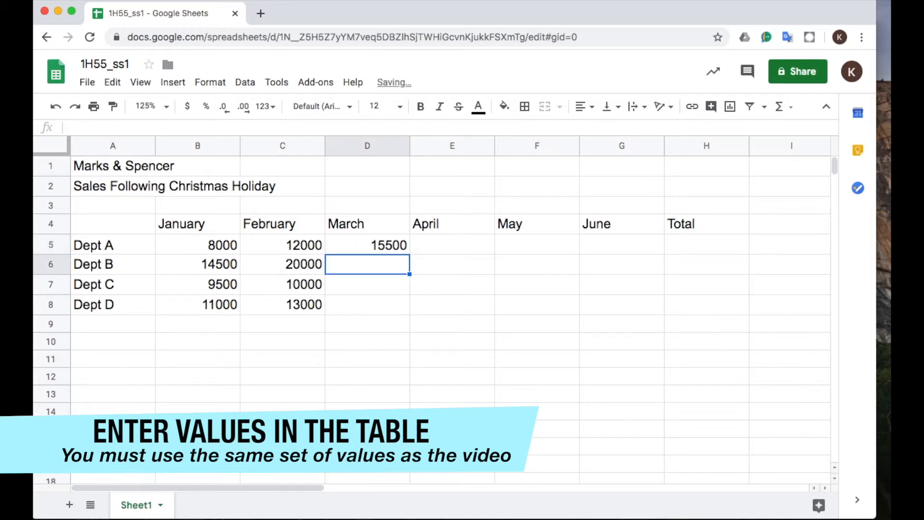
type("1750")
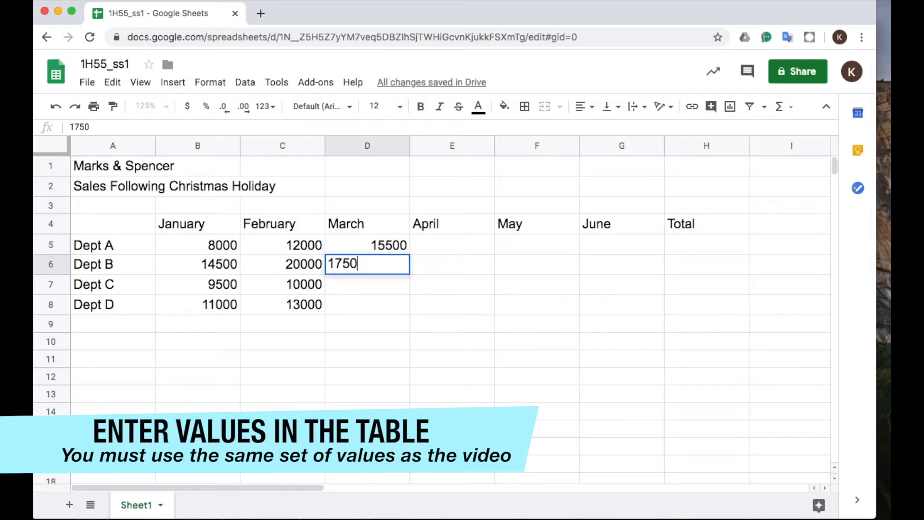
type("0")
key("Return")
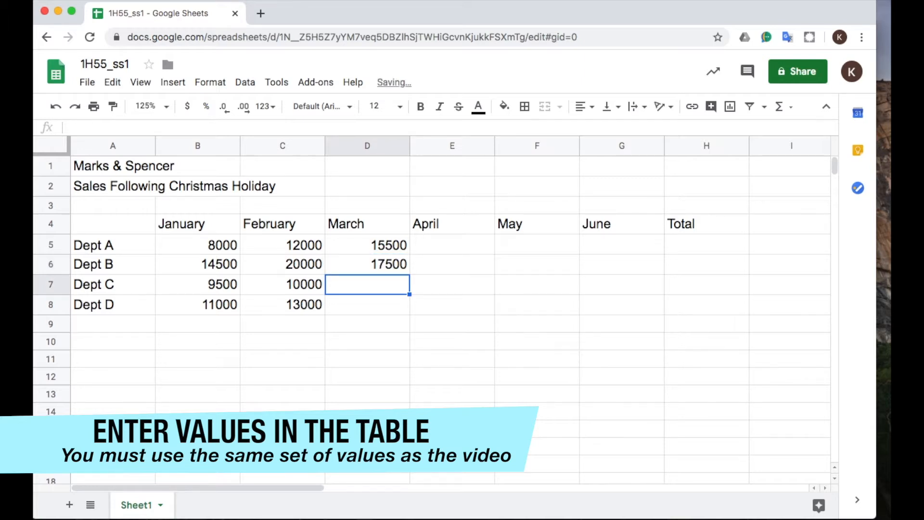
type("15000")
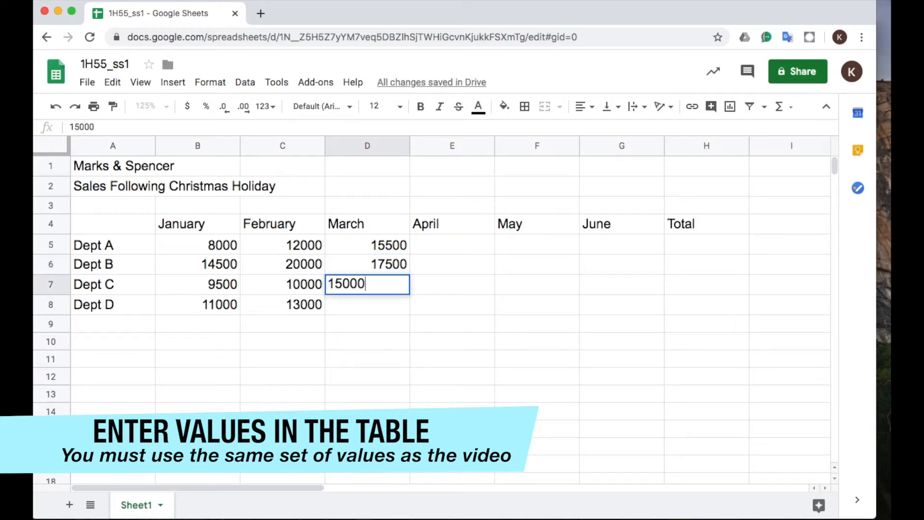
key("Return")
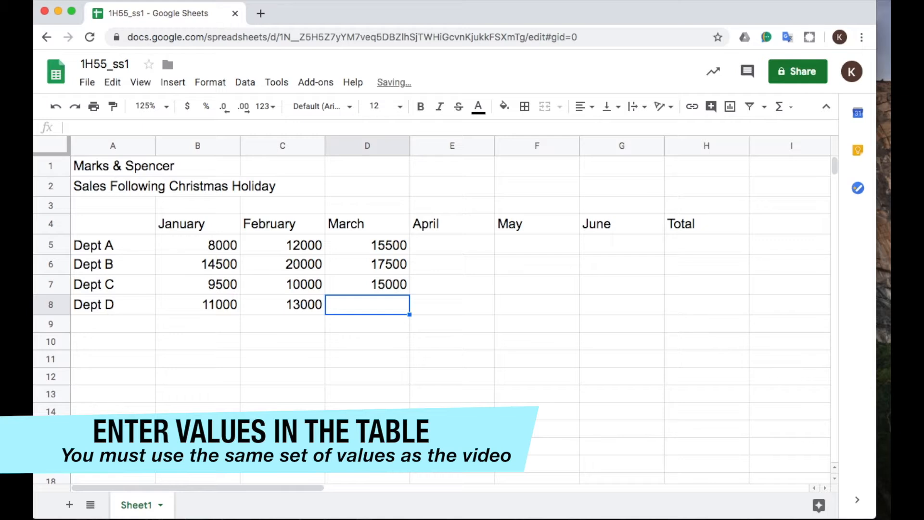
type("16500")
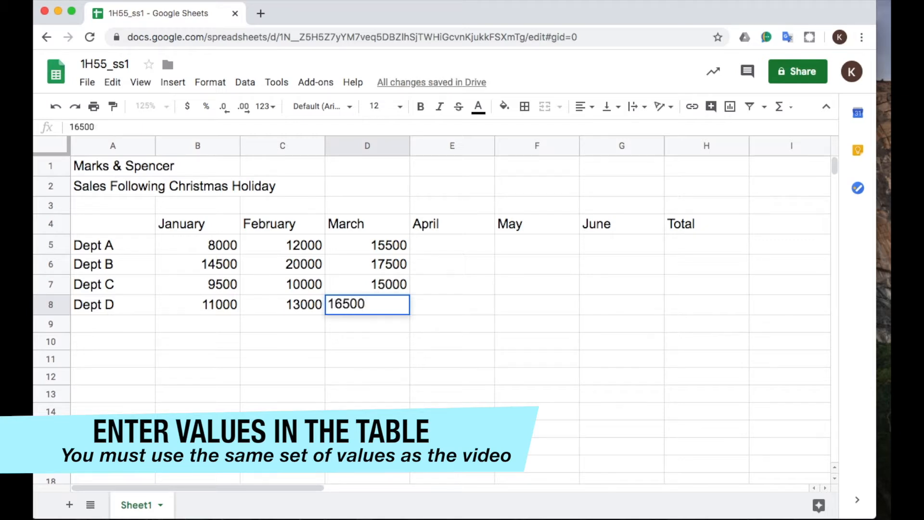
key("Tab")
Enter the April sales 20000, 18000, 13500 and 19000 for Dept A to Dept D in cells E5 to E8.
key("Up")
key("Up")
key("Up")
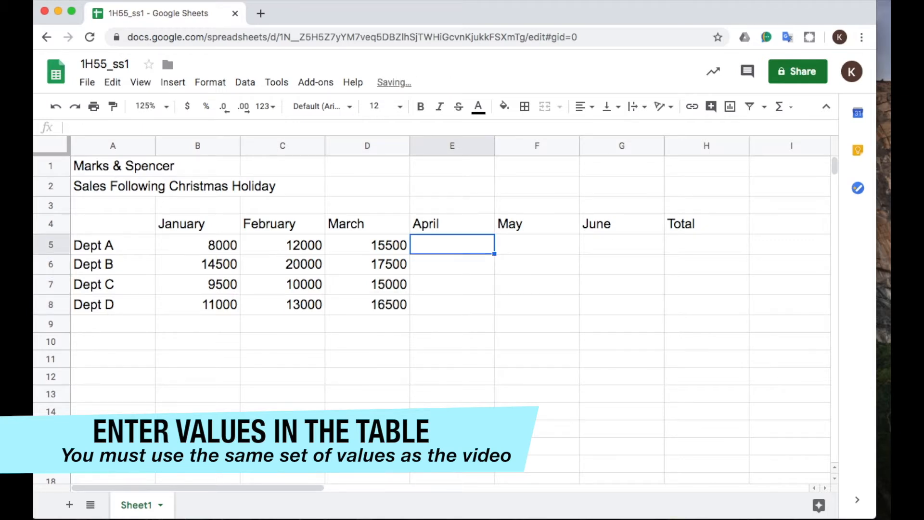
type("20000")
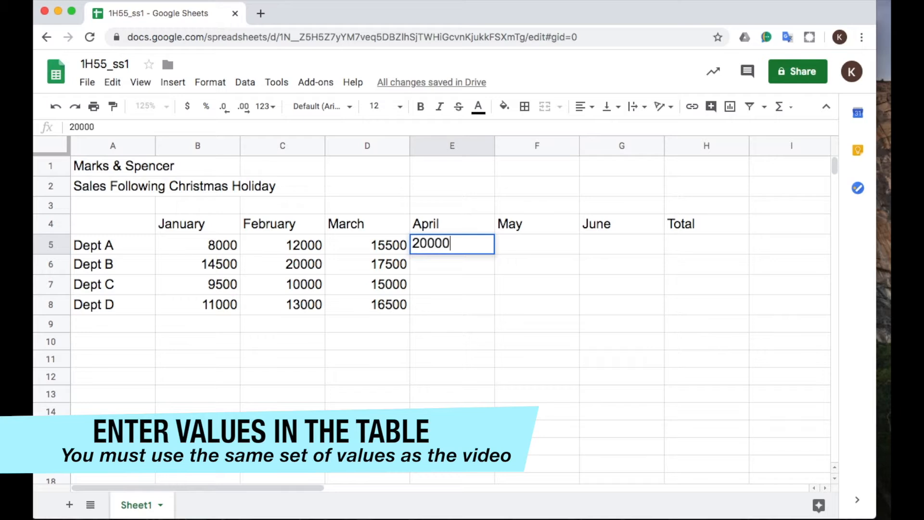
key("Return")
type("18000")
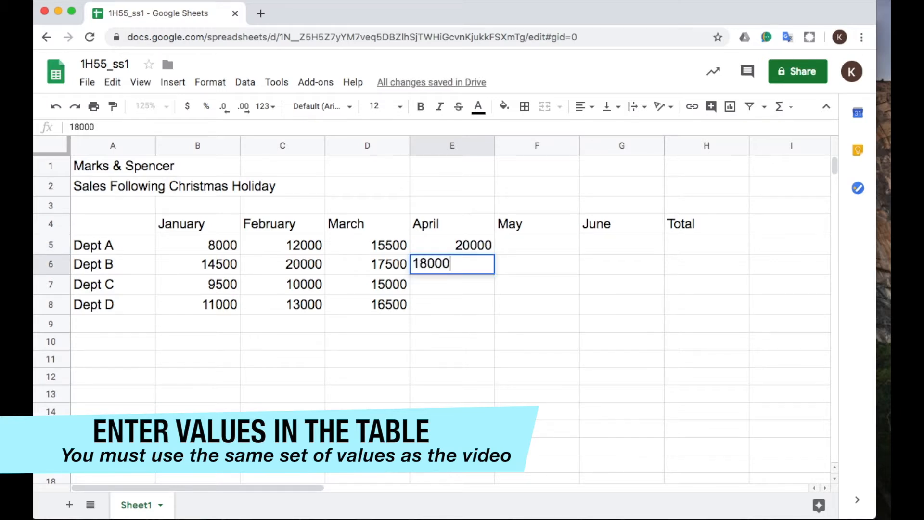
key("Return")
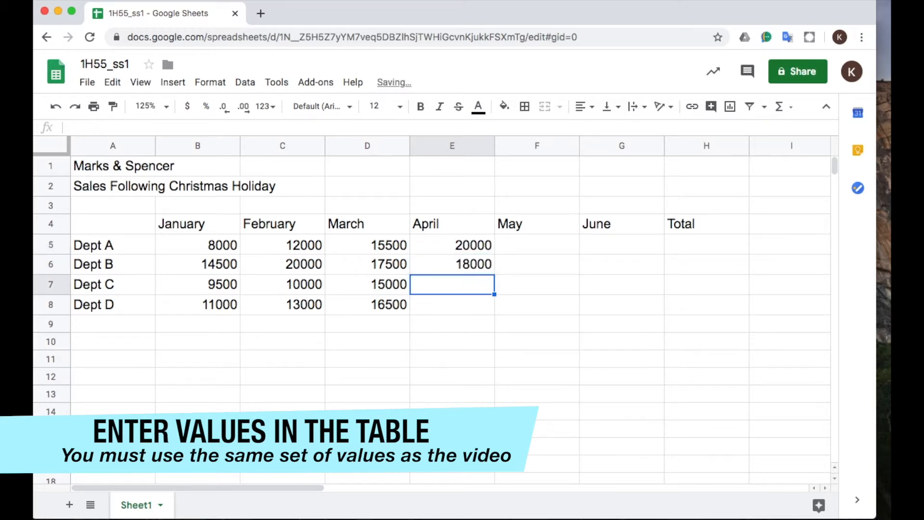
type("135")
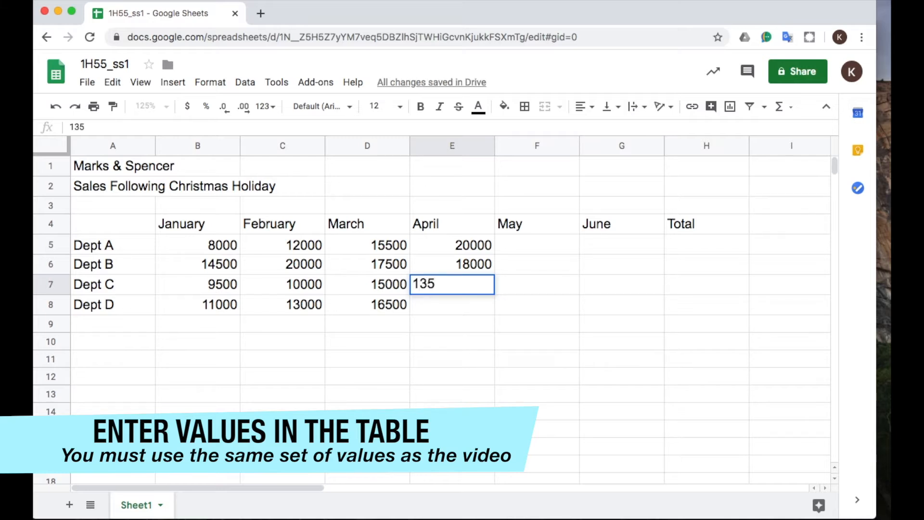
type("00")
key("Return")
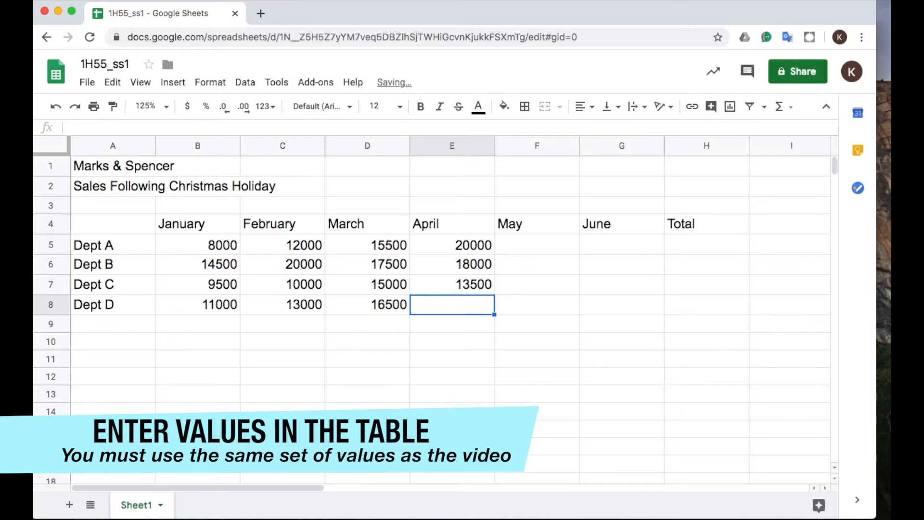
type("19000")
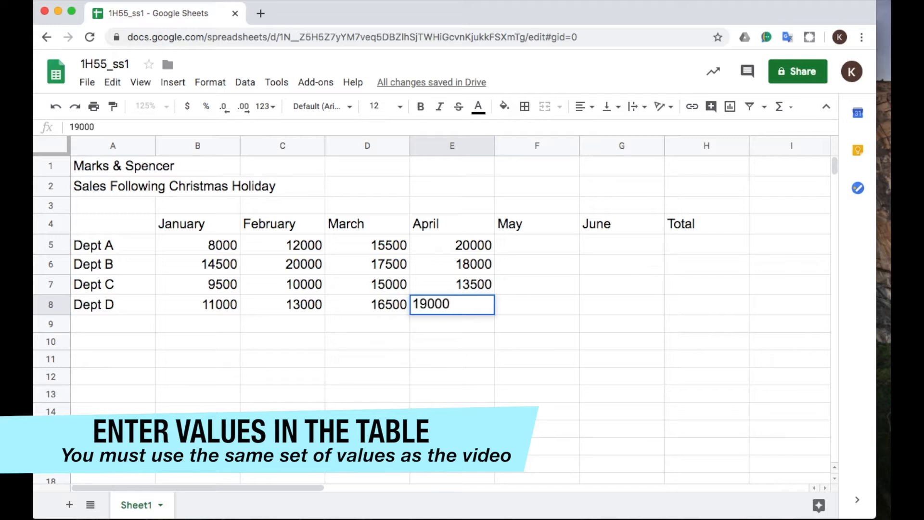
key("Tab")
Enter the May sales 20500, 18500, 17000 and 20000 for Dept A to Dept D in cells F5 to F8.
key("Up")
key("Up")
key("Up")
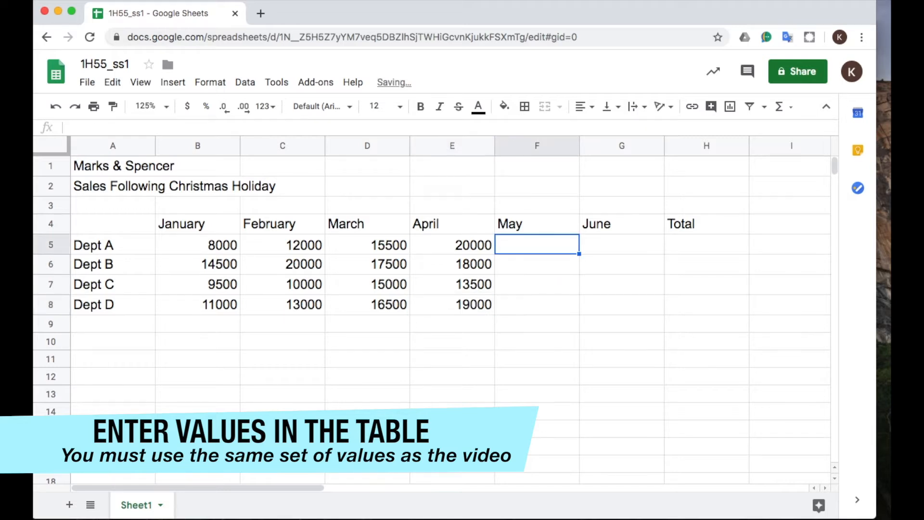
type("205")
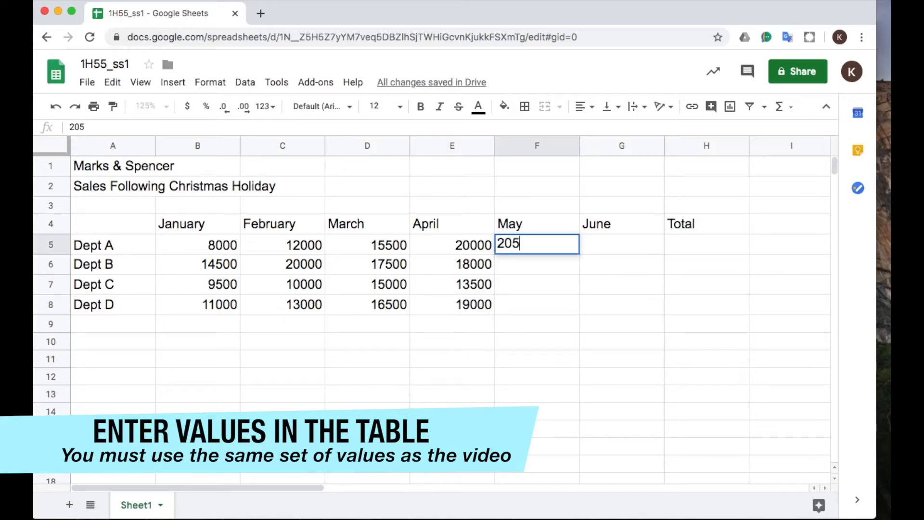
type("00")
key("Return")
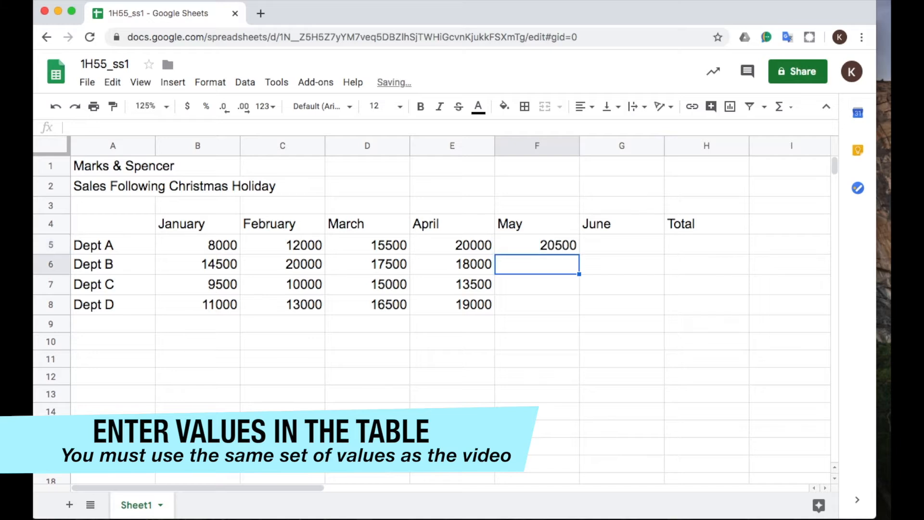
type("18500")
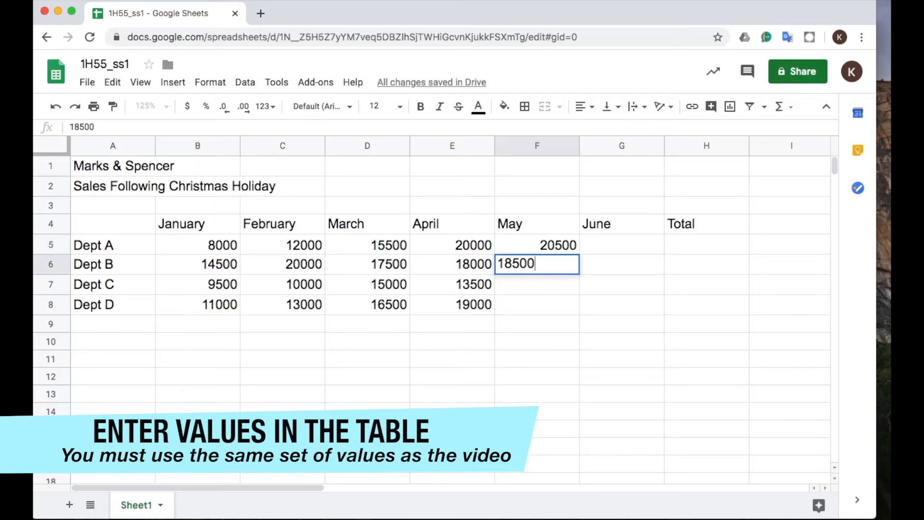
key("Return")
type("17000")
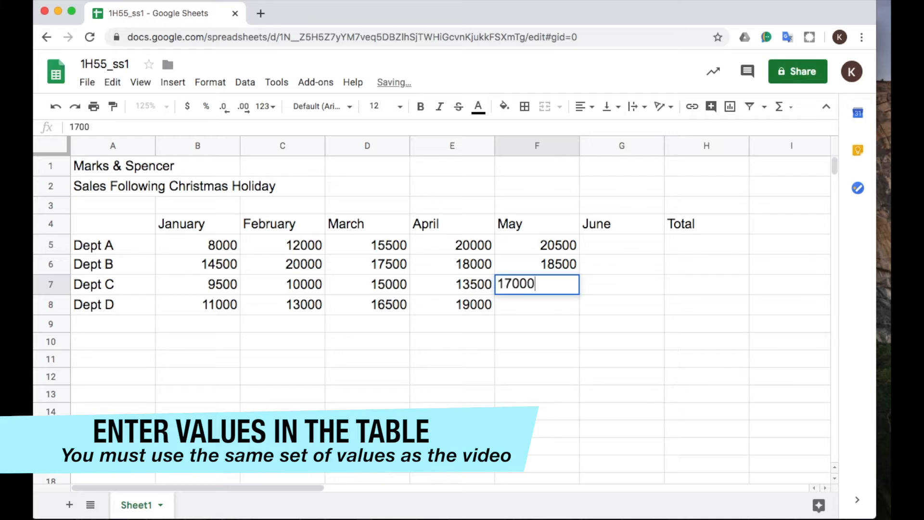
key("Return")
type("200")
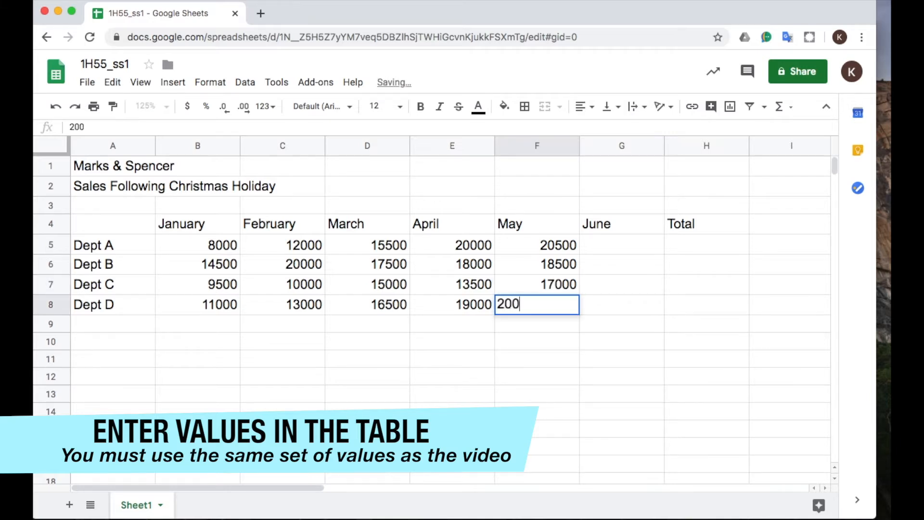
type("00")
key("Return")
Enter the June sales 20500, 18000, 15500 and 21000 for Dept A to Dept D in cells G5 to G8.
key("Right")
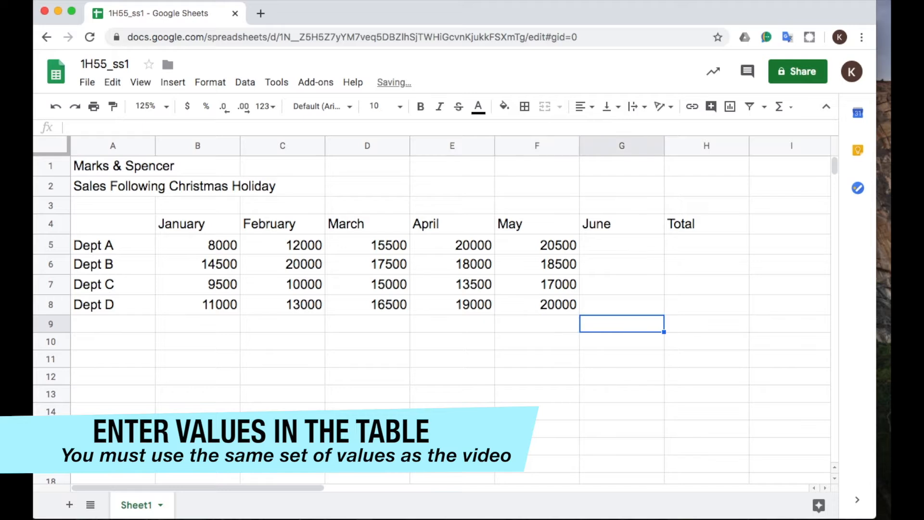
key("Up")
key("Up")
key("Up")
key("Up")
type("2")
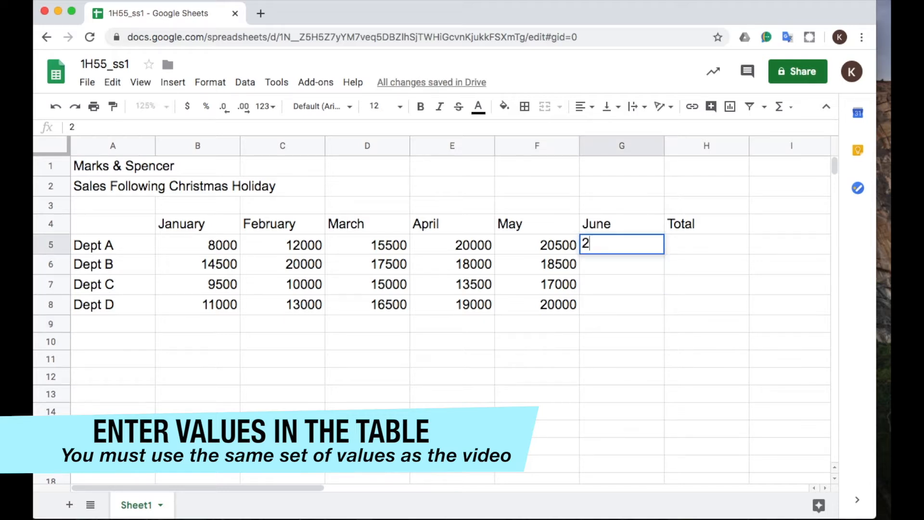
type("0500")
key("Return")
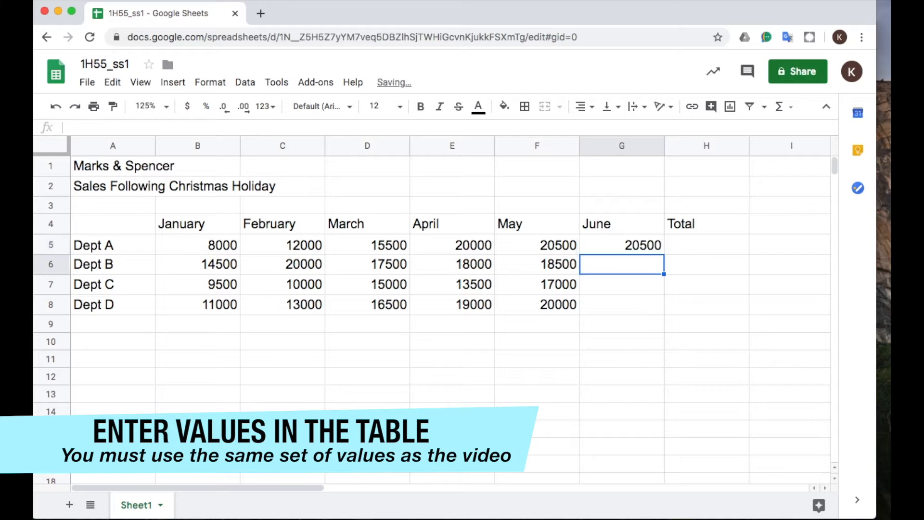
type("18000")
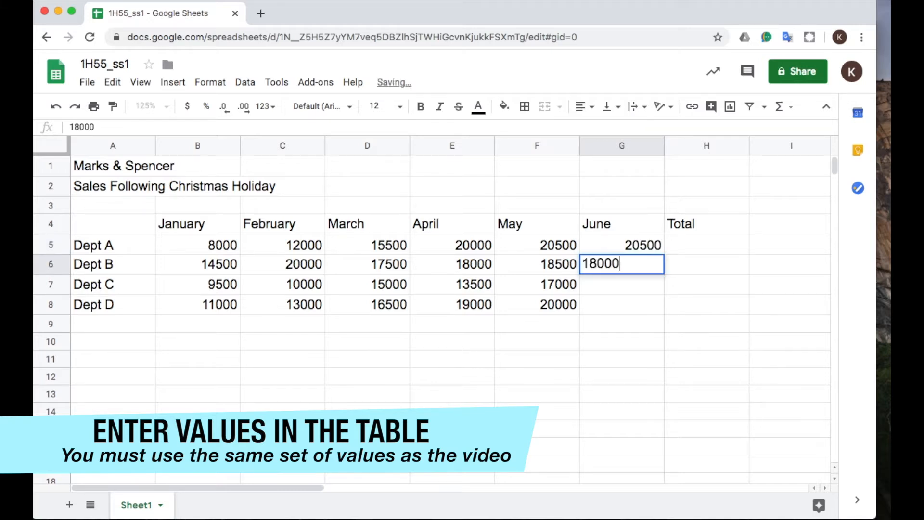
key("Return")
type("15500")
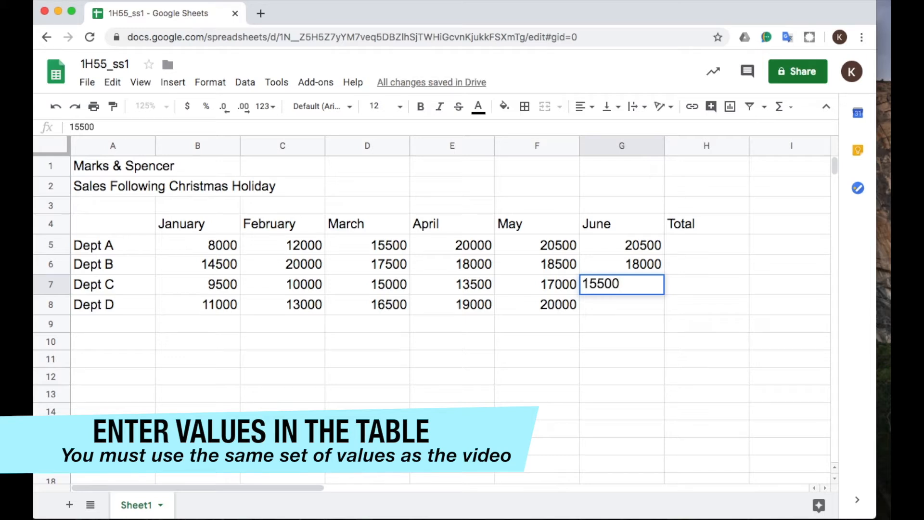
key("Return")
type("21000")
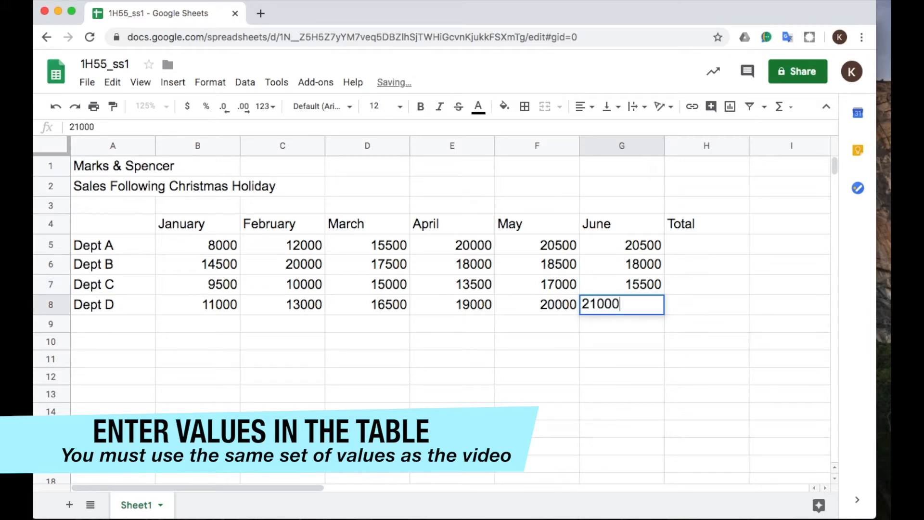
key("Return")
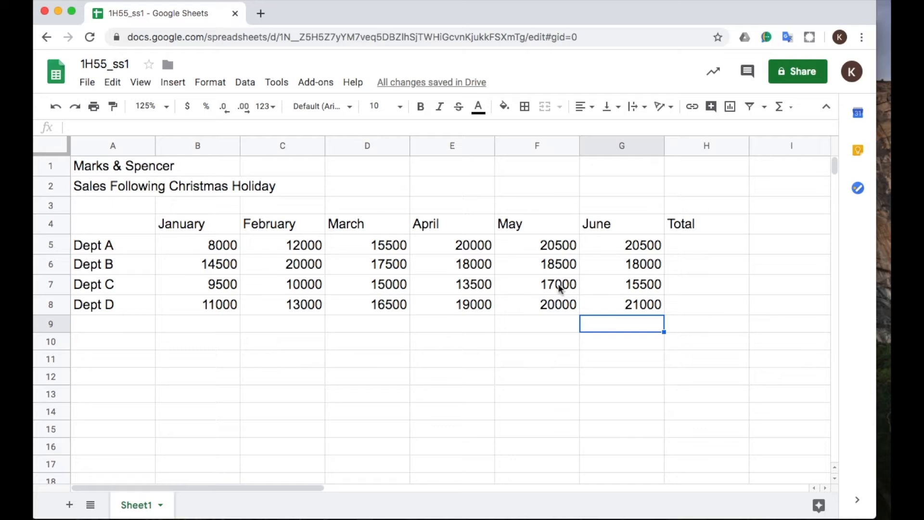
Calculate Dept A's total in cell H5 with the formula =sum(B5:G5).
left_click(692, 246)
type("=")
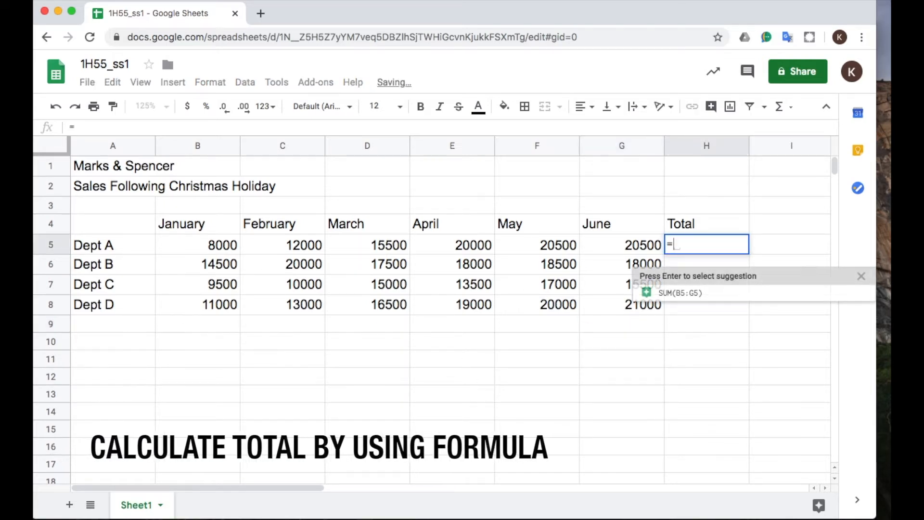
type("sum(")
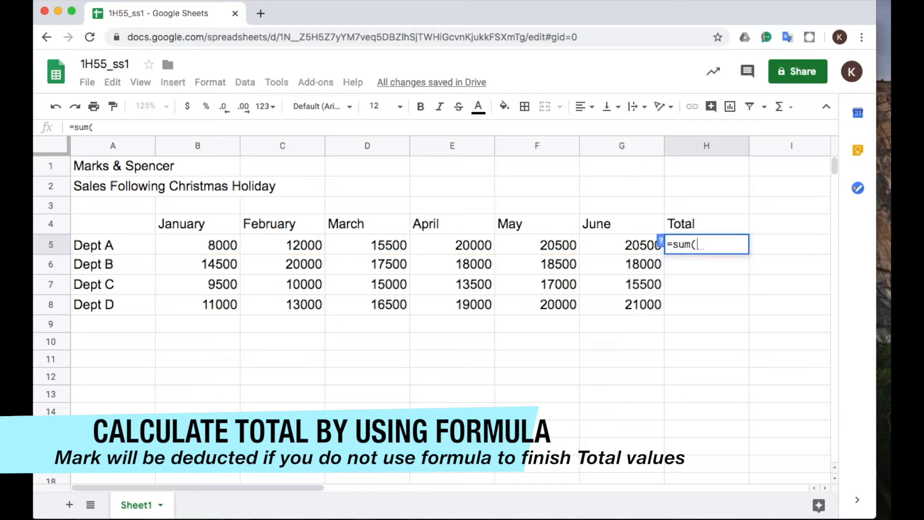
left_click_drag(189, 243, 614, 252)
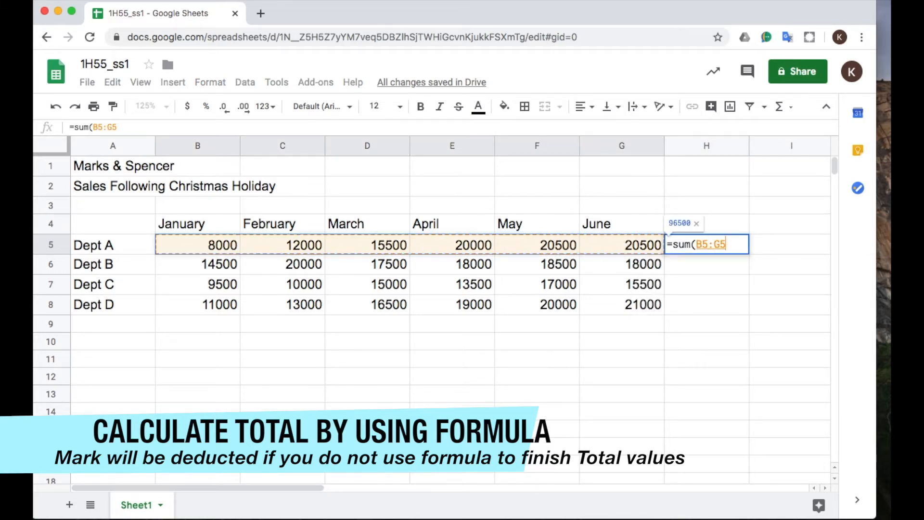
key("Return")
Fill the total formula from H5 down to H8 for the remaining departments.
left_click(693, 251)
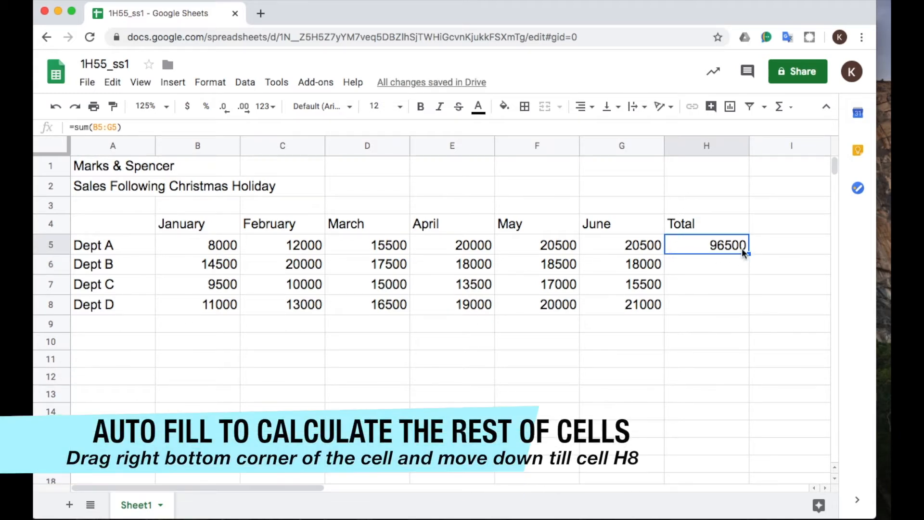
left_click_drag(749, 254, 755, 305)
left_click(769, 301)
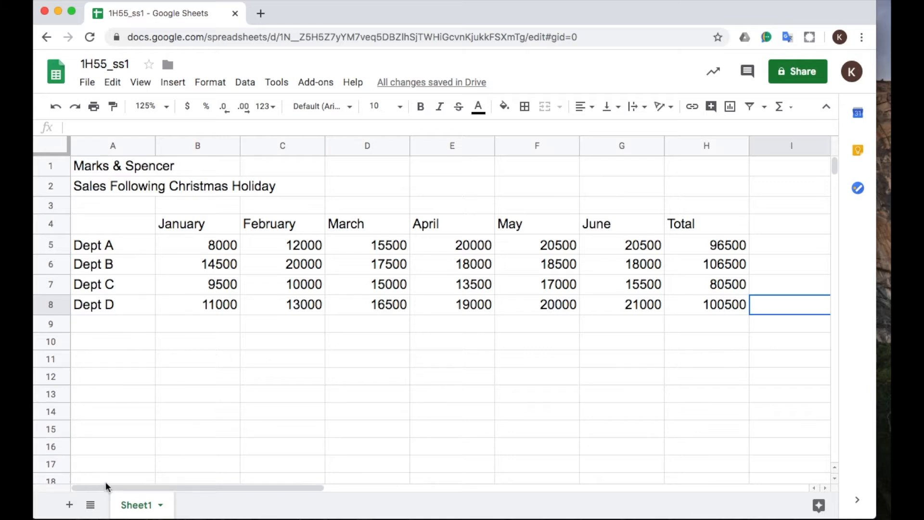
Rename the worksheet Sheet1 as Christmas Sales.
double_click(139, 505)
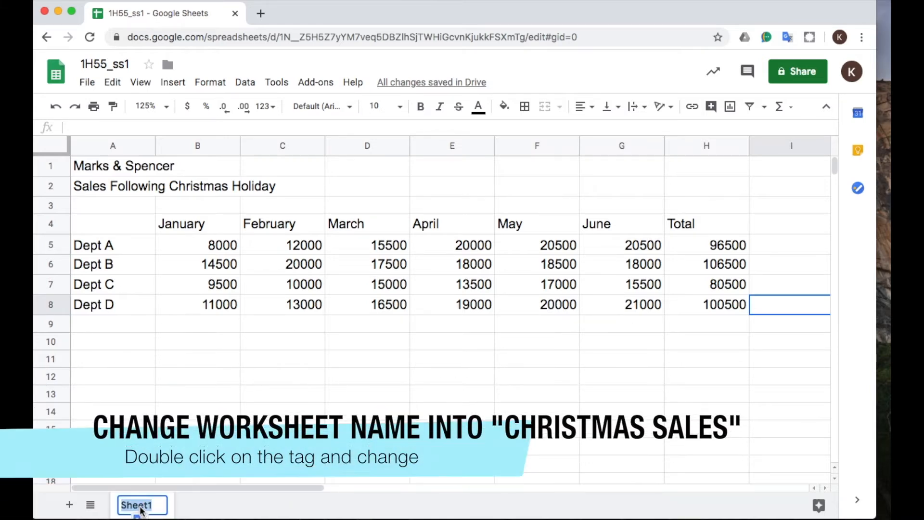
type("Ch")
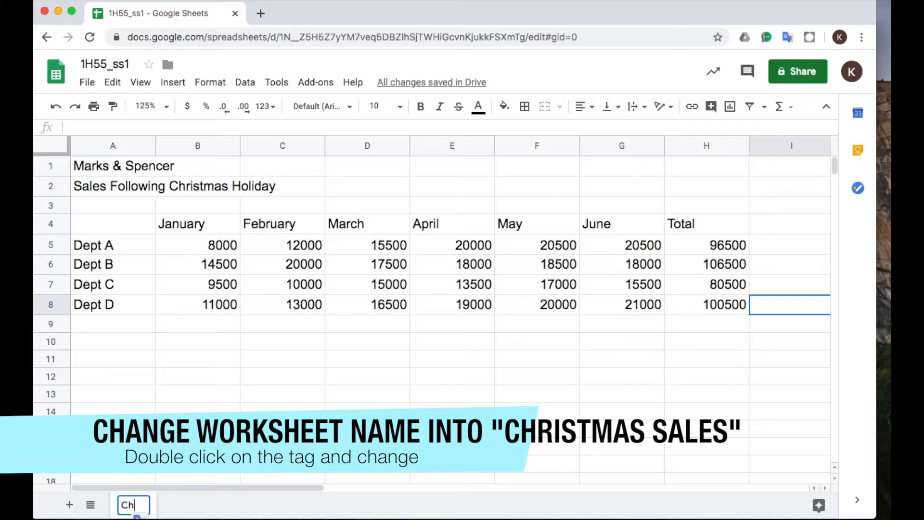
type("ristmas")
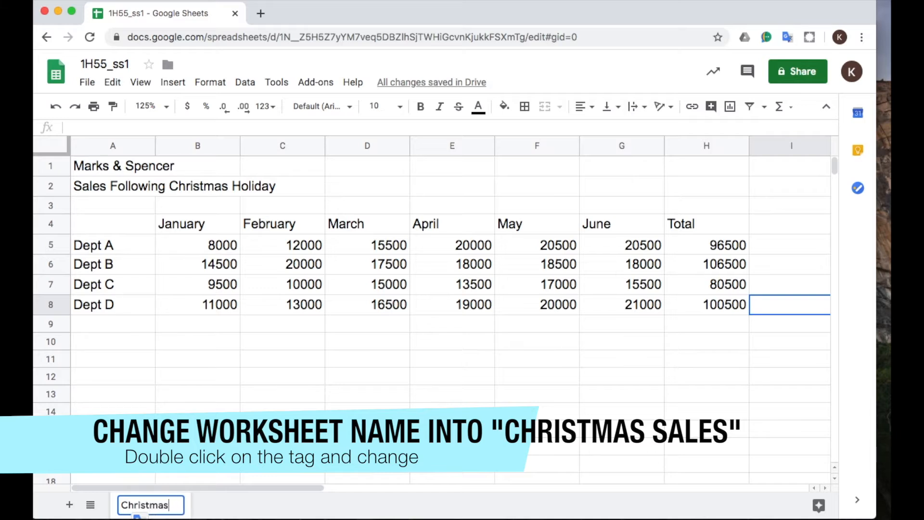
type(" Sales")
key("Return")
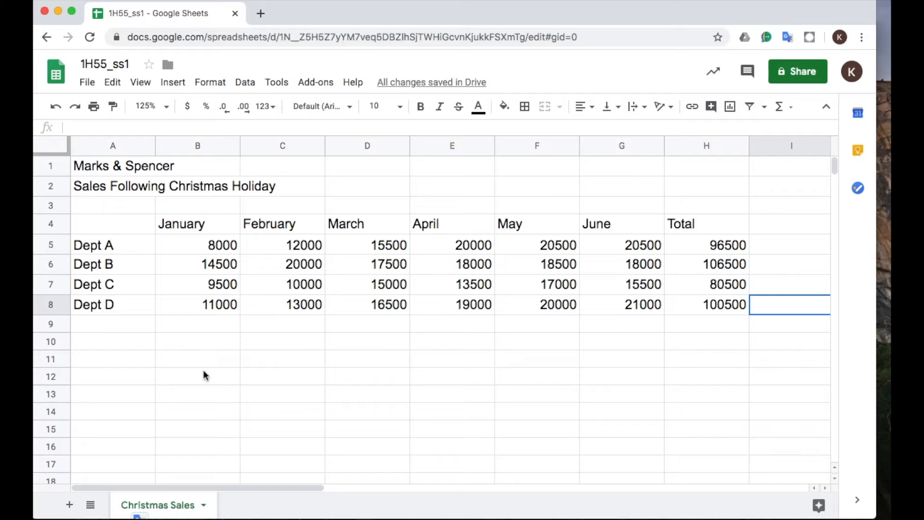
Merge cells A1 to H1 for the title and cells A2 to H2 for the subtitle.
left_click(117, 170)
left_click_drag(120, 168, 695, 175)
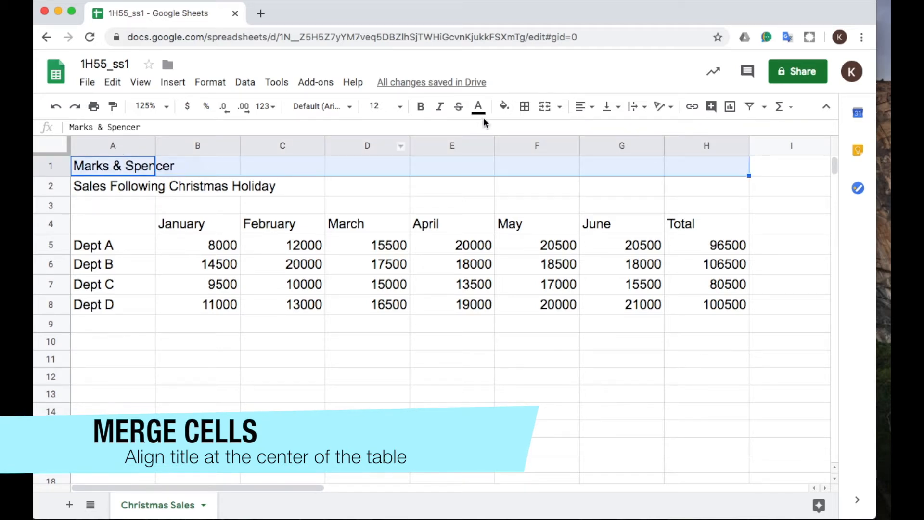
left_click(546, 112)
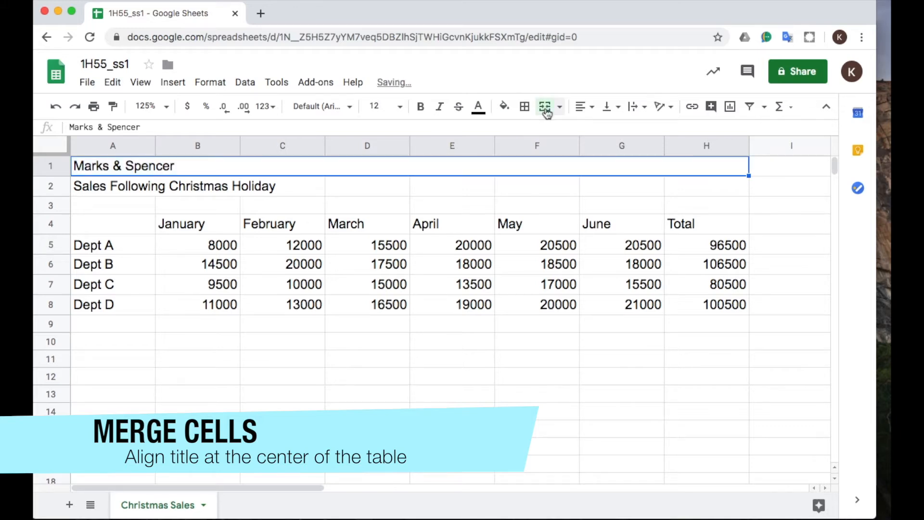
left_click_drag(113, 185, 717, 192)
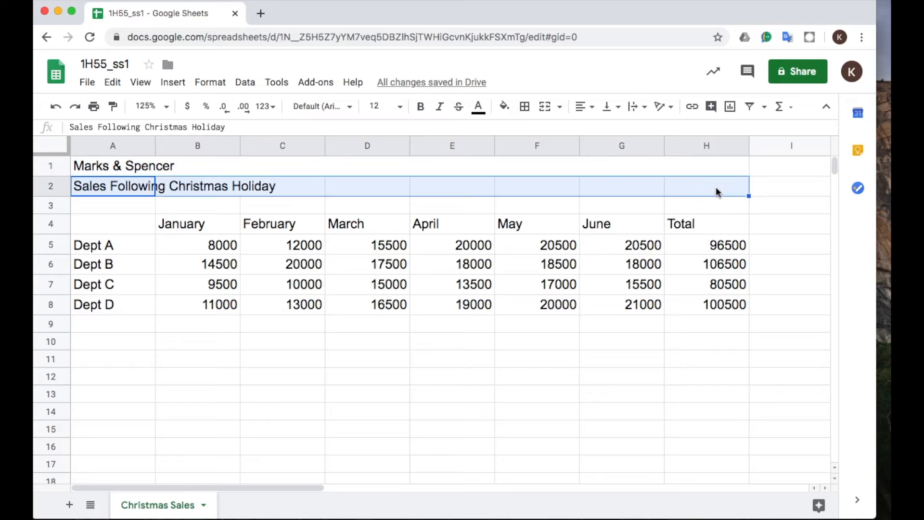
left_click(545, 113)
left_click(481, 223)
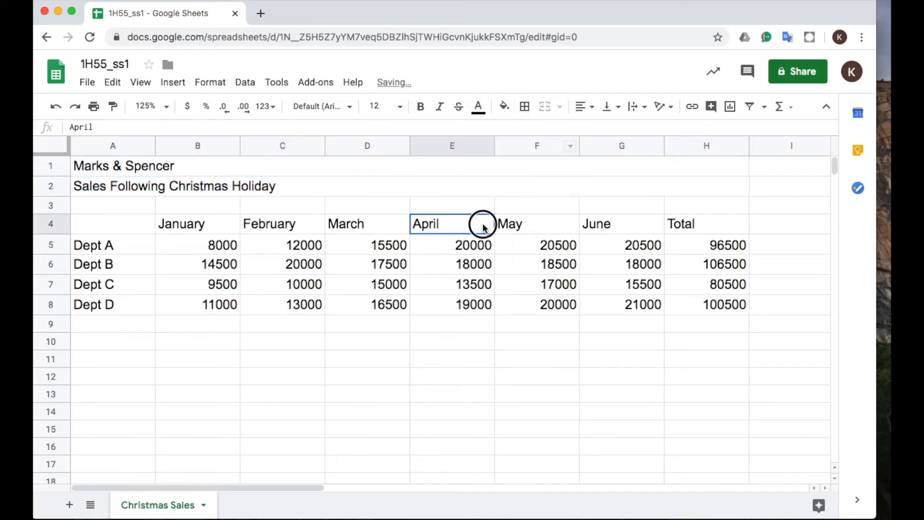
Center-align the merged title in row 1 and the merged subtitle in row 2.
left_click(269, 165)
left_click(593, 112)
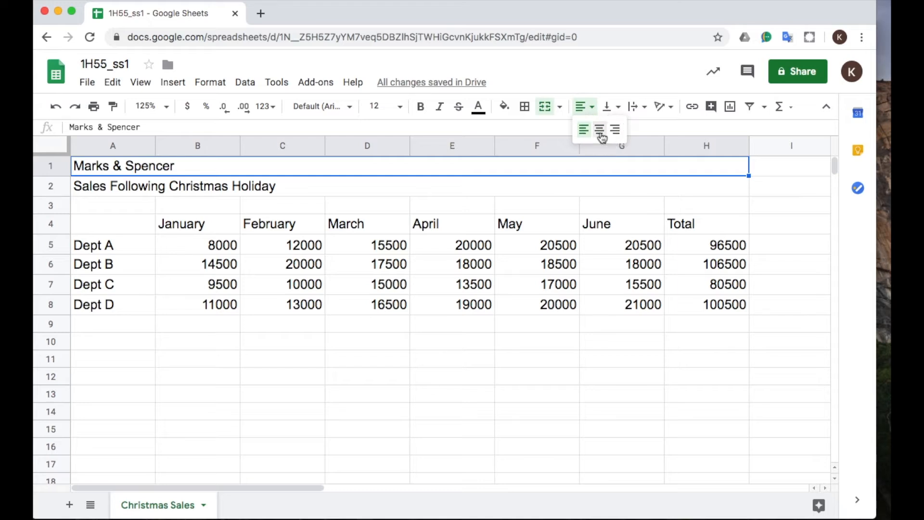
left_click(598, 129)
left_click(573, 183)
left_click(593, 112)
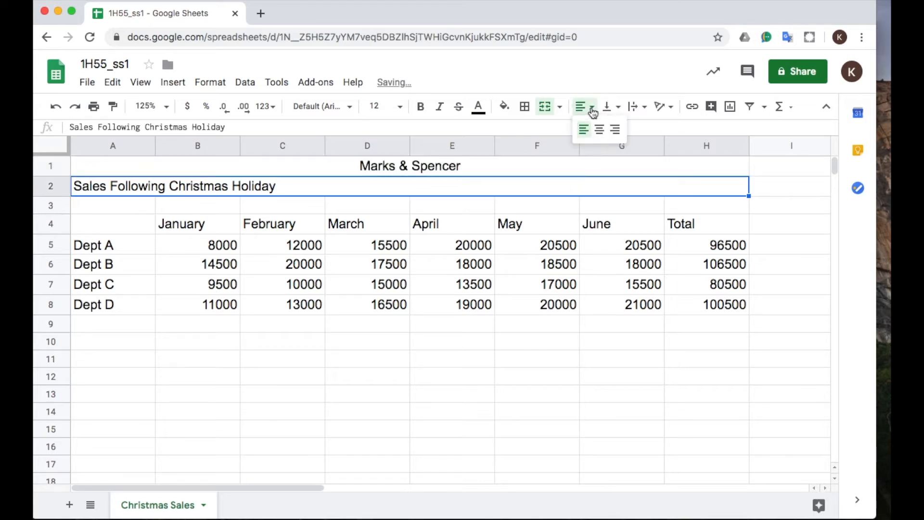
left_click(598, 129)
left_click(581, 222)
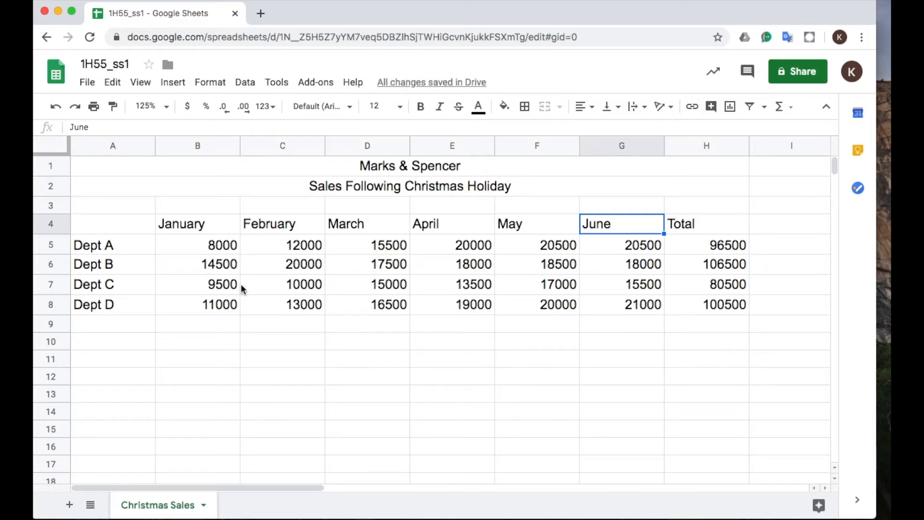
left_click(309, 353)
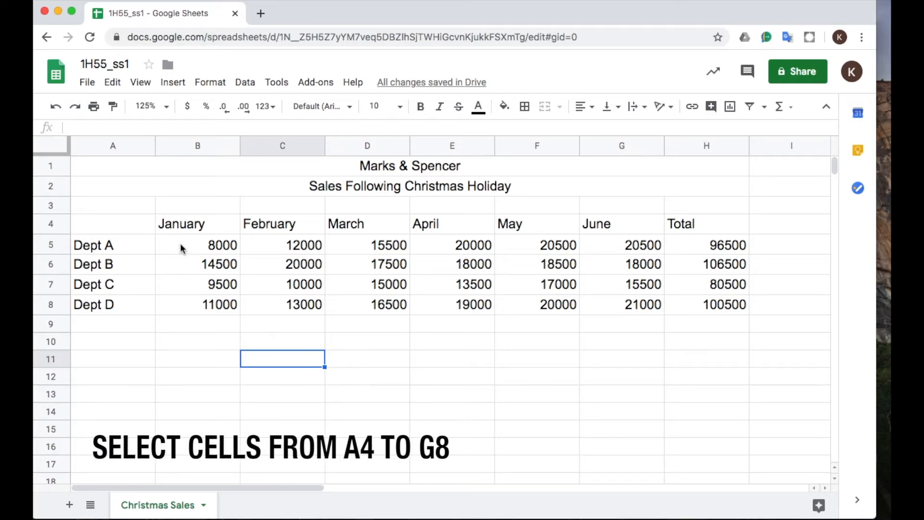
Insert a chart from the sales data in cells A4 to G8, excluding the totals, and move it below the table.
left_click_drag(130, 224, 635, 308)
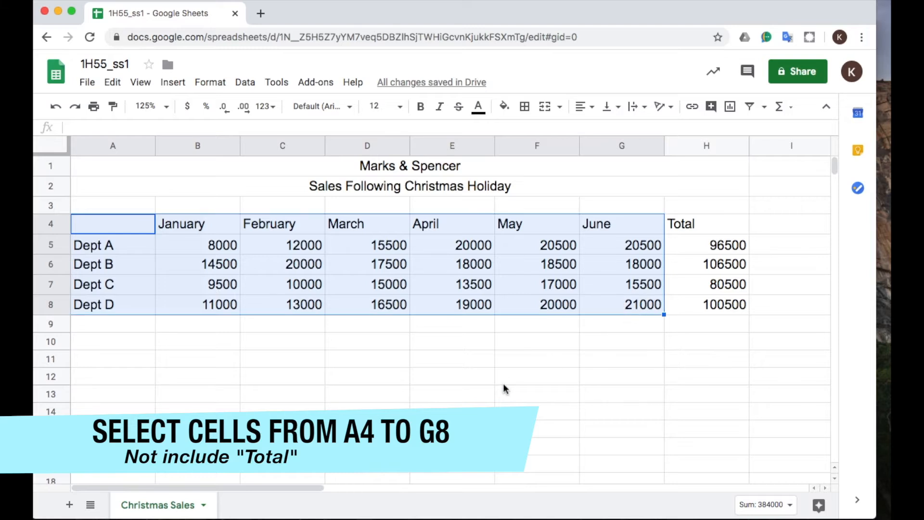
left_click(503, 384)
left_click_drag(125, 223, 627, 309)
left_click(174, 83)
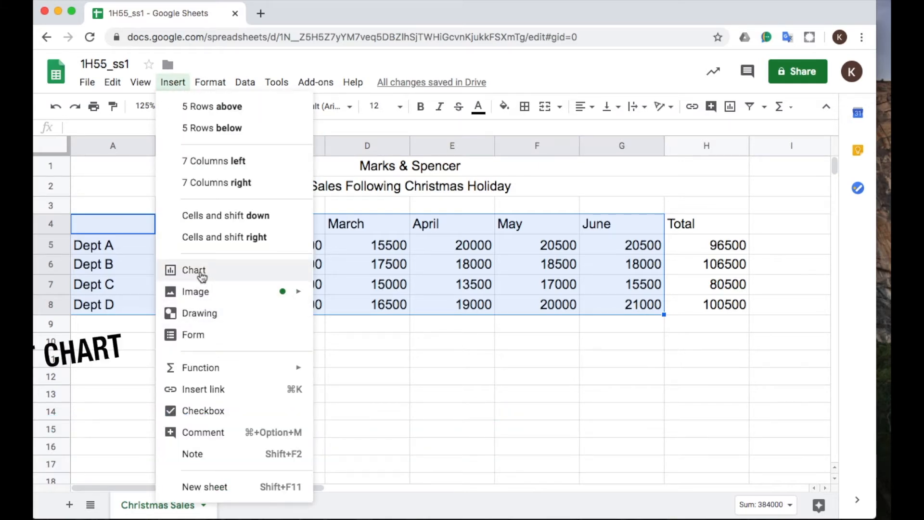
left_click(202, 272)
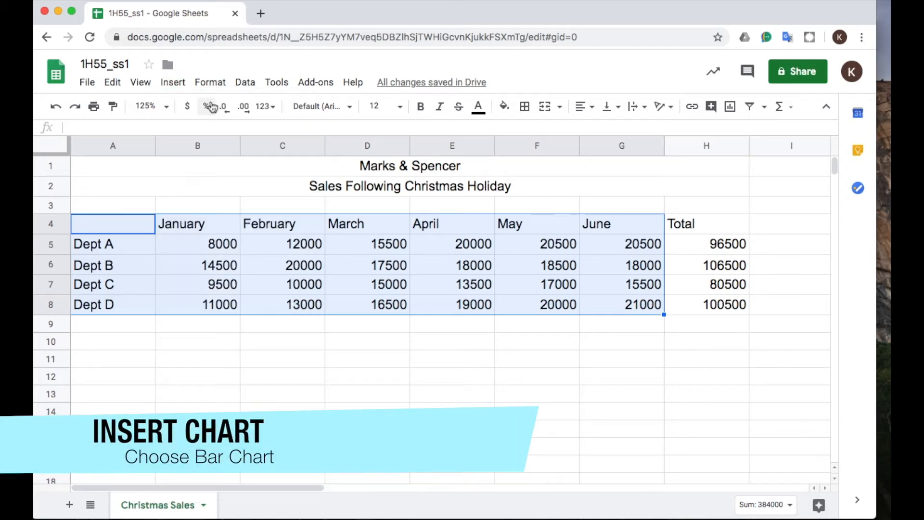
left_click(173, 82)
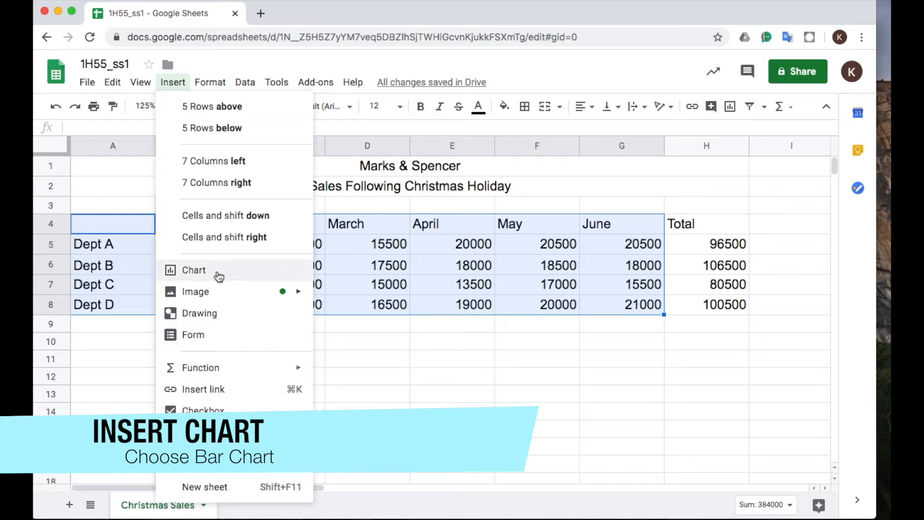
left_click(197, 273)
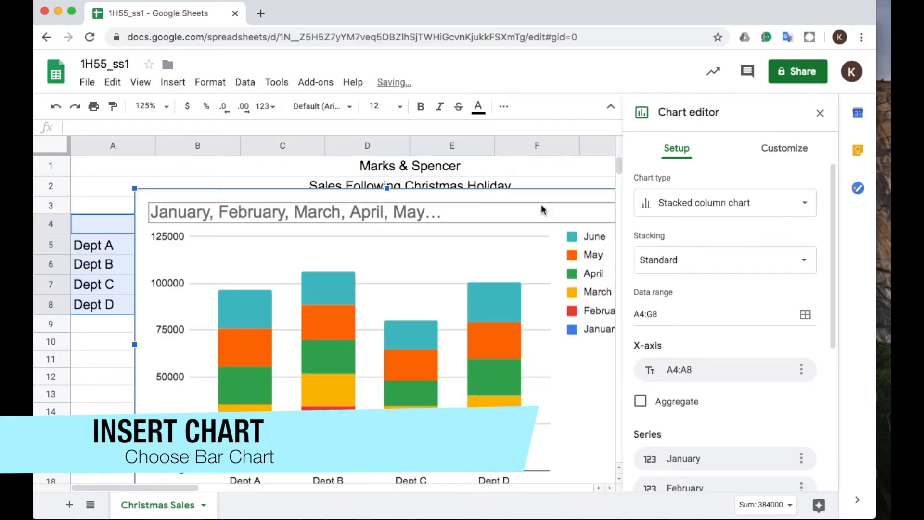
left_click_drag(508, 208, 459, 344)
scroll(460, 343, "down", 3)
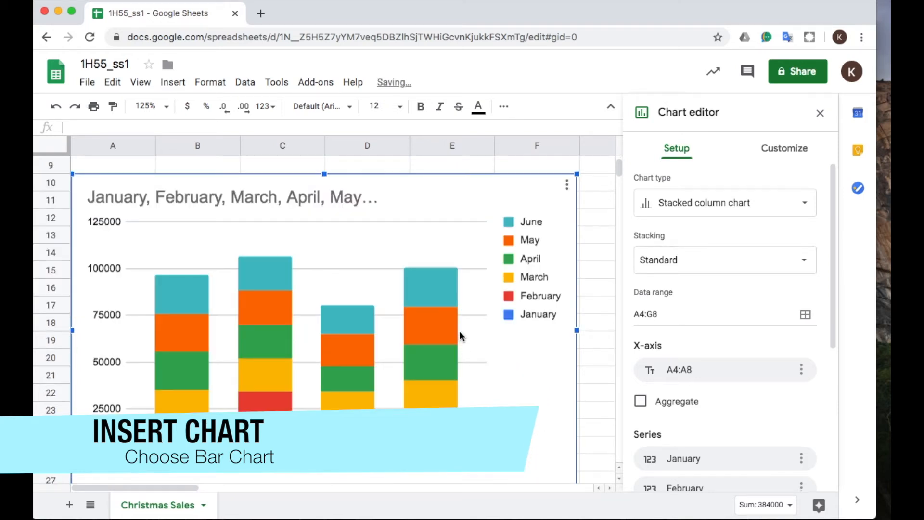
Change the chart type from stacked to a plain, unstacked Column chart.
left_click(718, 211)
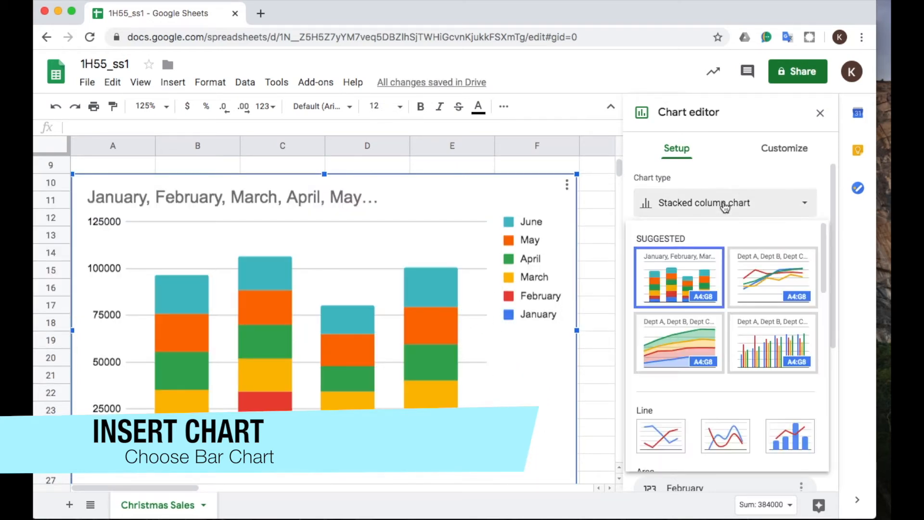
scroll(751, 408, "down", 1)
scroll(751, 408, "down", 5)
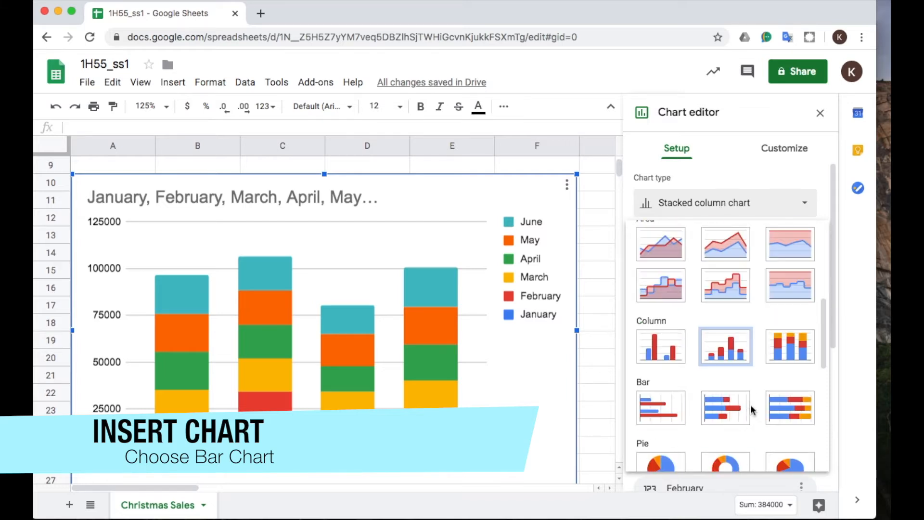
left_click(665, 351)
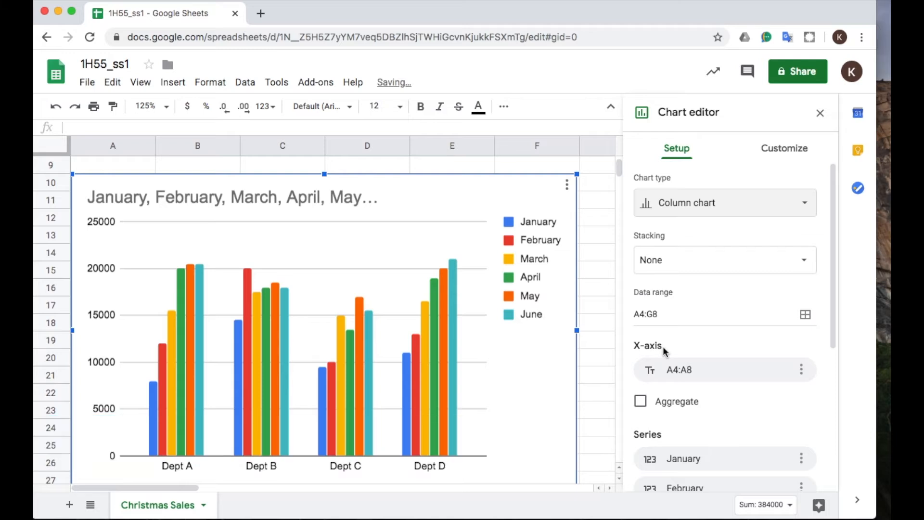
Switch the chart's rows and columns so that months run along the X-axis and departments become the series.
scroll(664, 347, "down", 5)
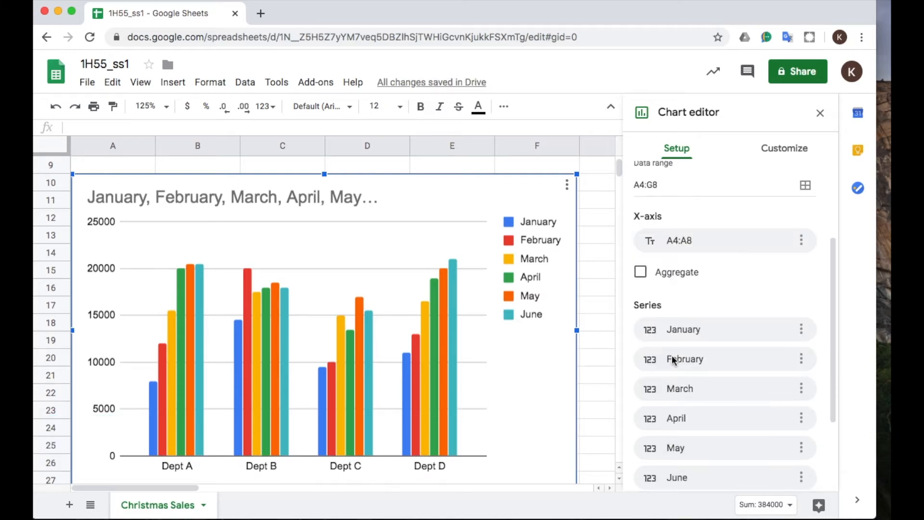
scroll(672, 360, "down", 3)
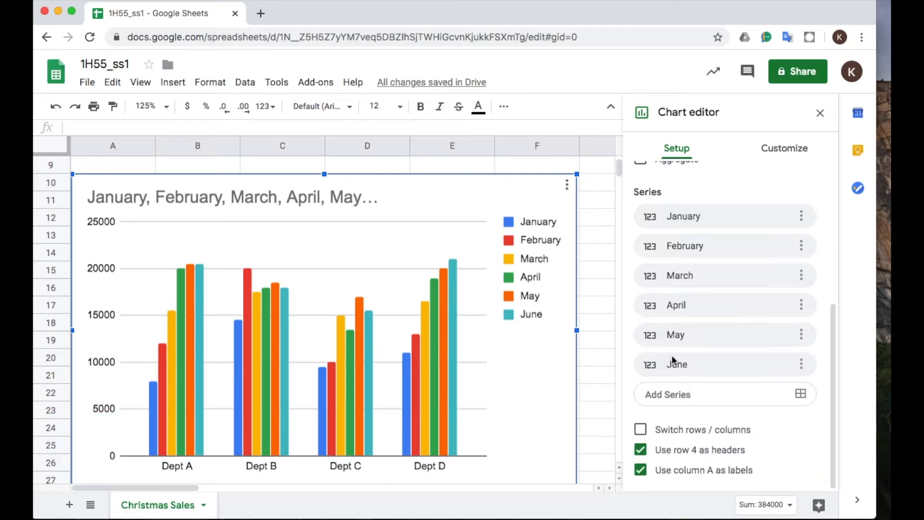
left_click(641, 429)
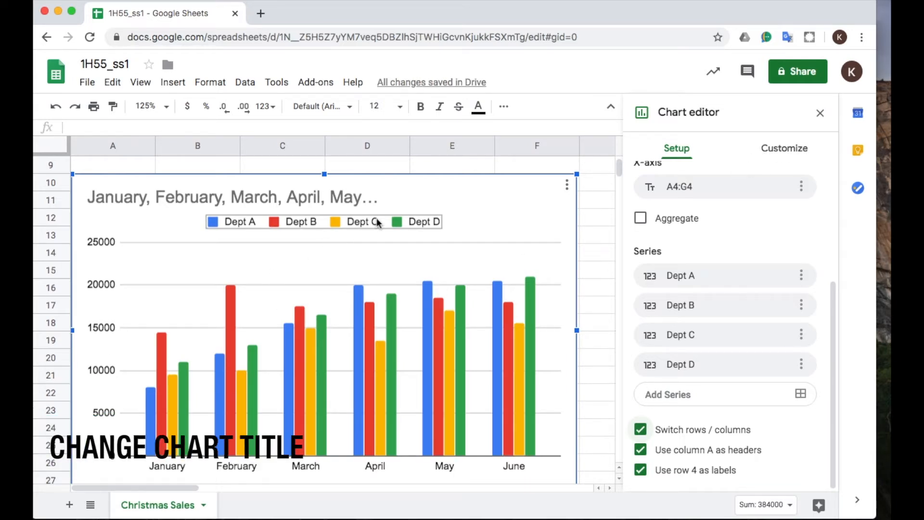
Change the chart title to Sales Following Christmas Holiday.
left_click(323, 202)
double_click(317, 203)
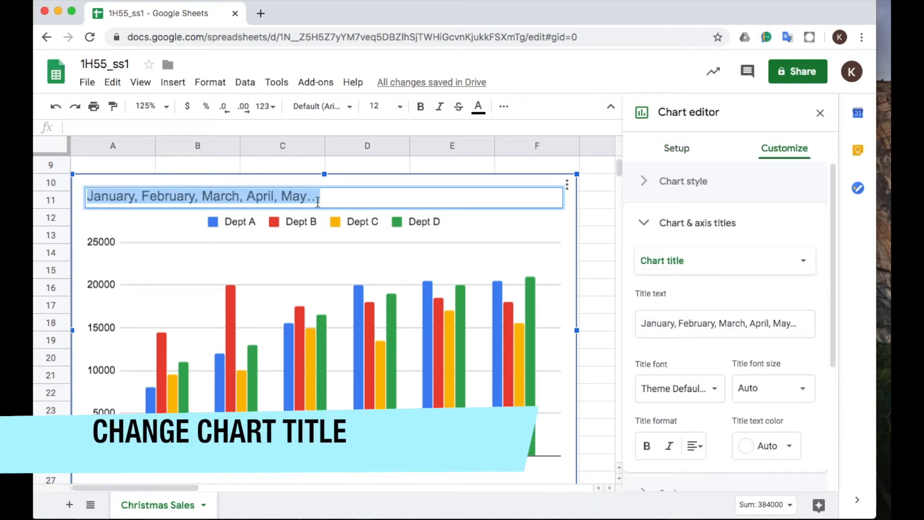
type("Sales ")
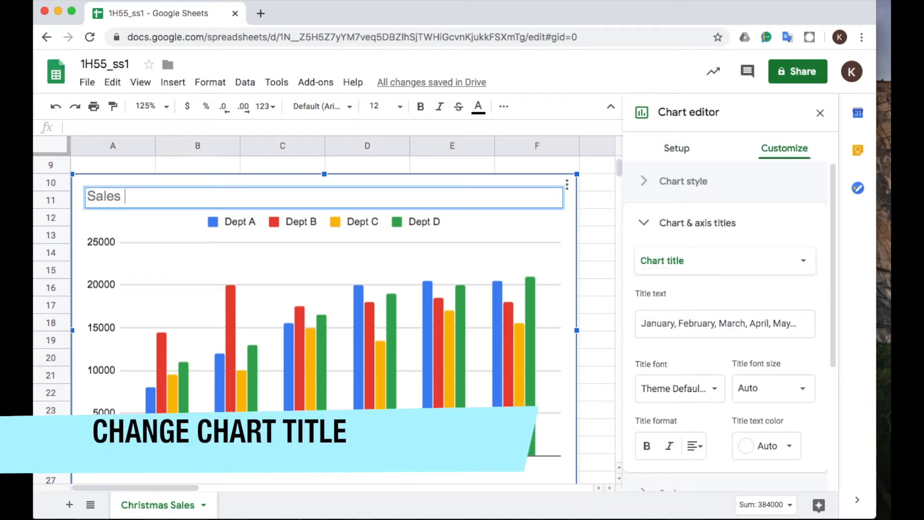
type("Following Ch")
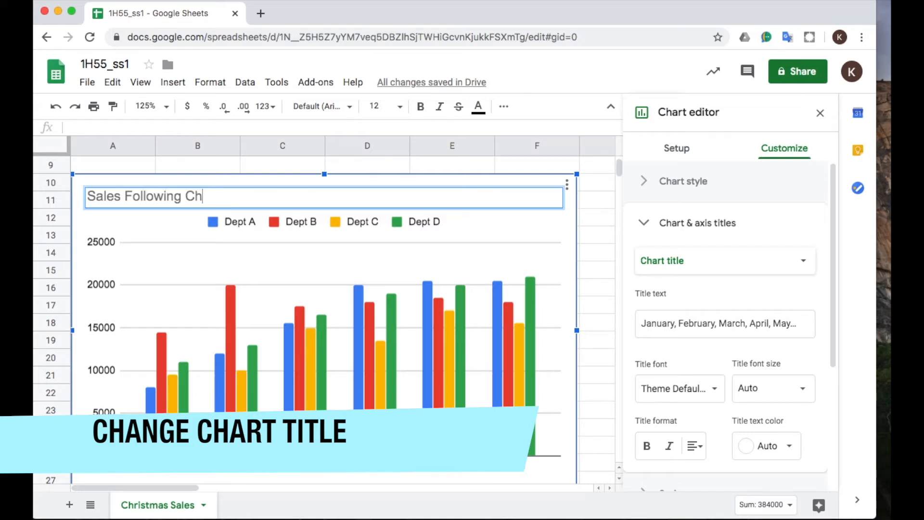
type("ristmas Holiday")
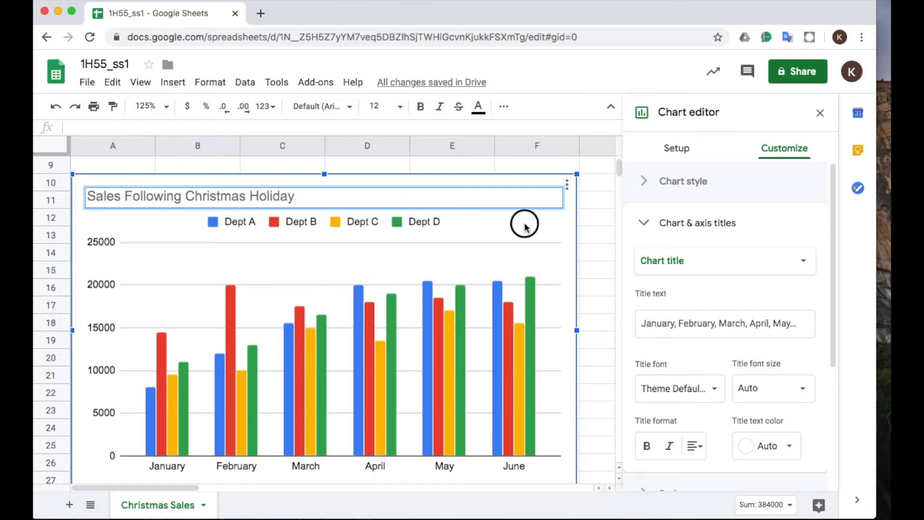
Set the chart legend position to Right and center the chart title.
left_click(423, 221)
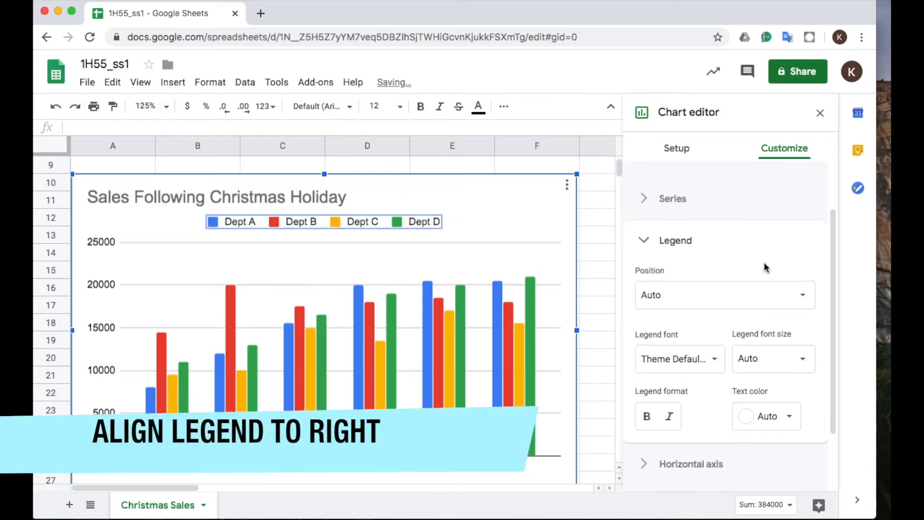
left_click(809, 304)
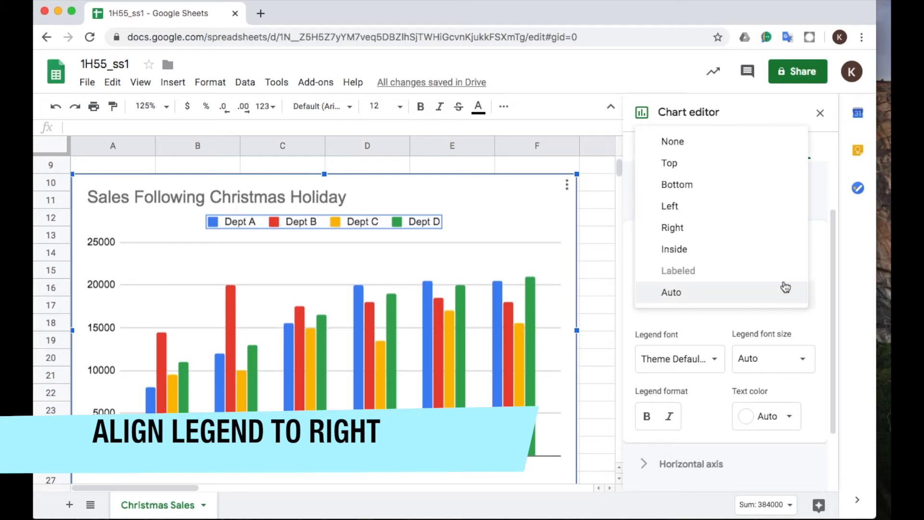
left_click(741, 229)
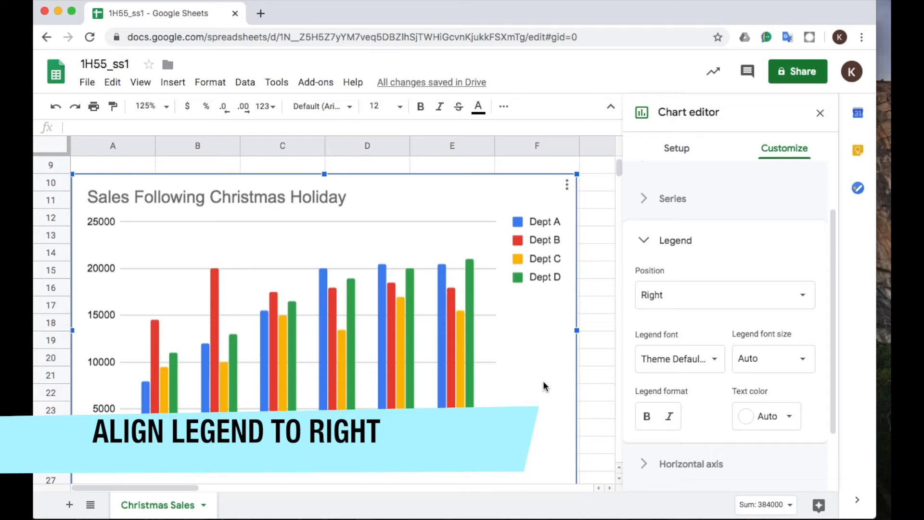
left_click(310, 195)
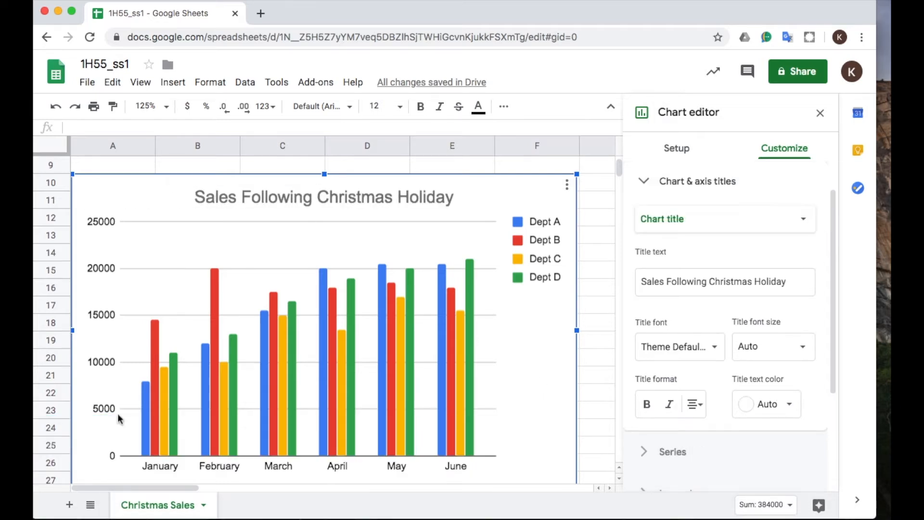
Add a new worksheet and name it Bar Chart.
left_click(70, 505)
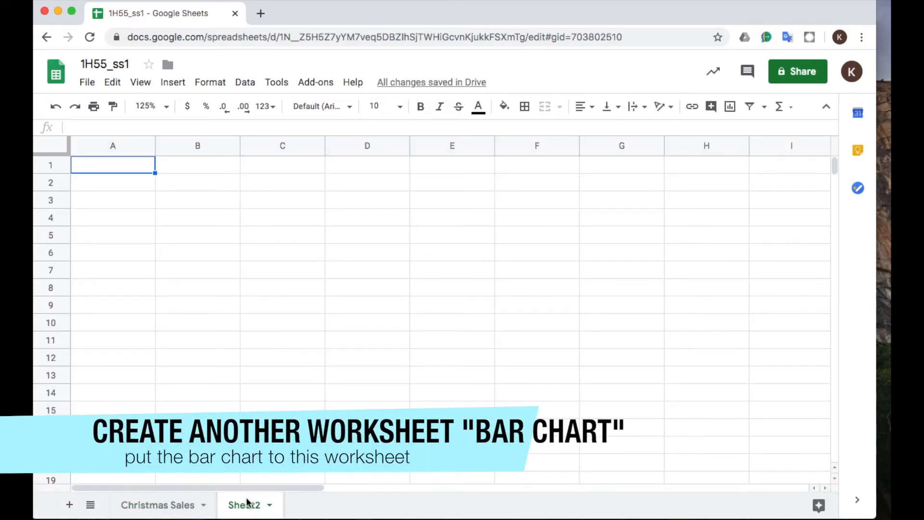
double_click(244, 505)
key("BackSpace")
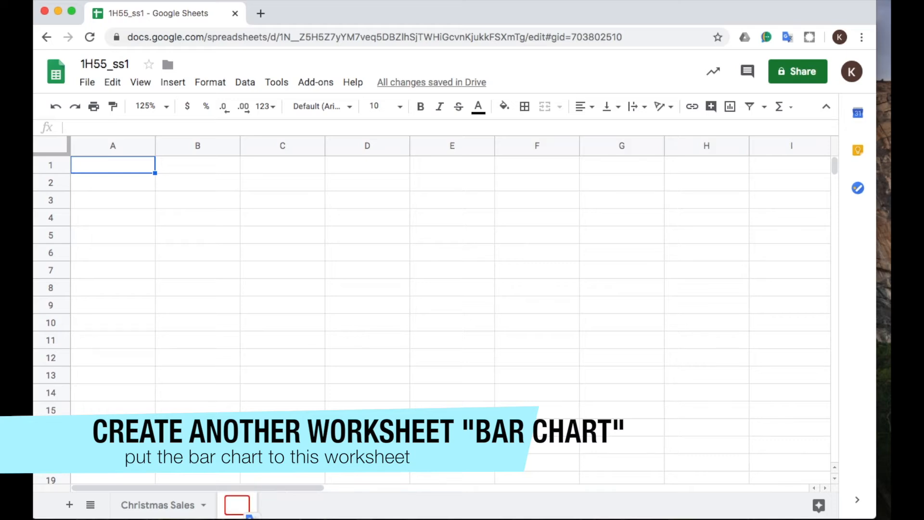
type("Bar ")
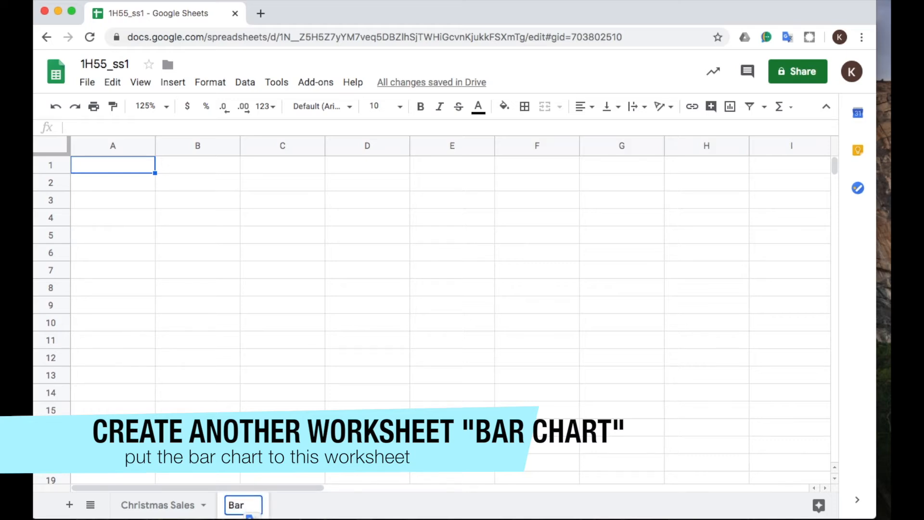
type("Chart")
key("Return")
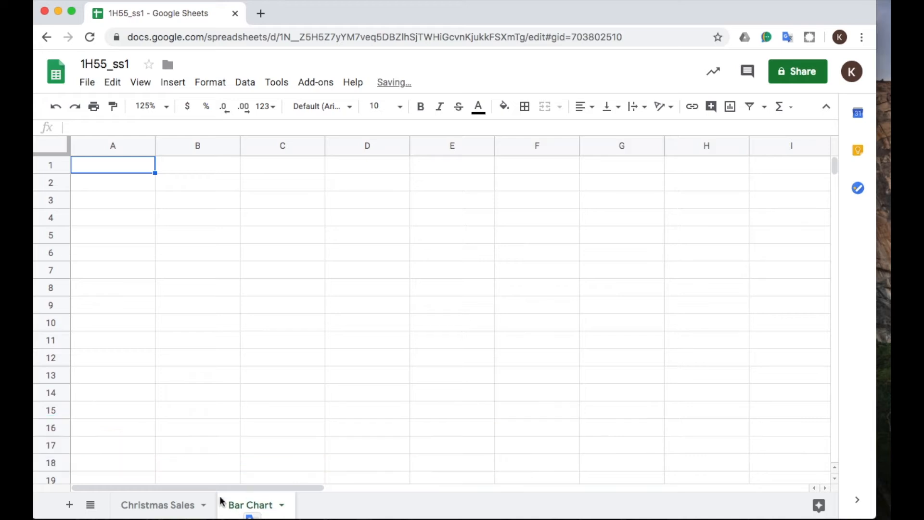
Copy the Sales Following Christmas Holiday chart from the Christmas Sales worksheet.
left_click(158, 504)
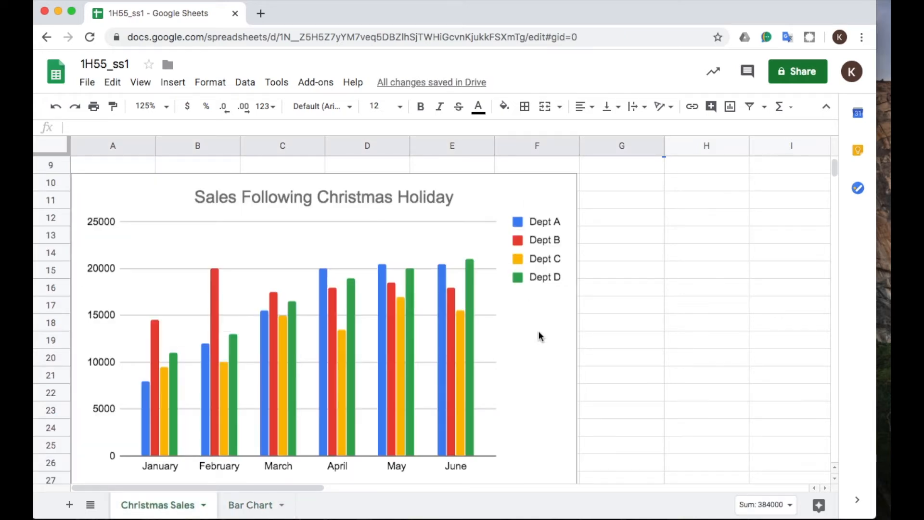
right_click(539, 331)
right_click(532, 284)
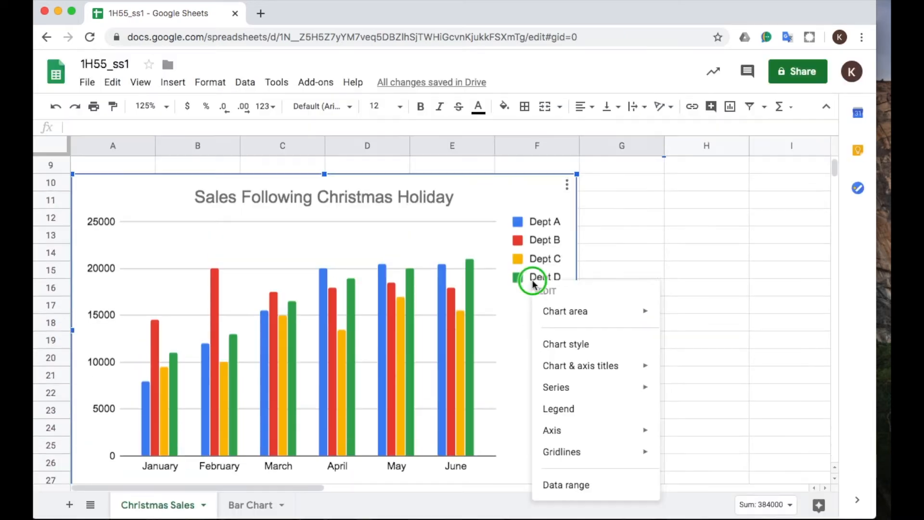
left_click(533, 189)
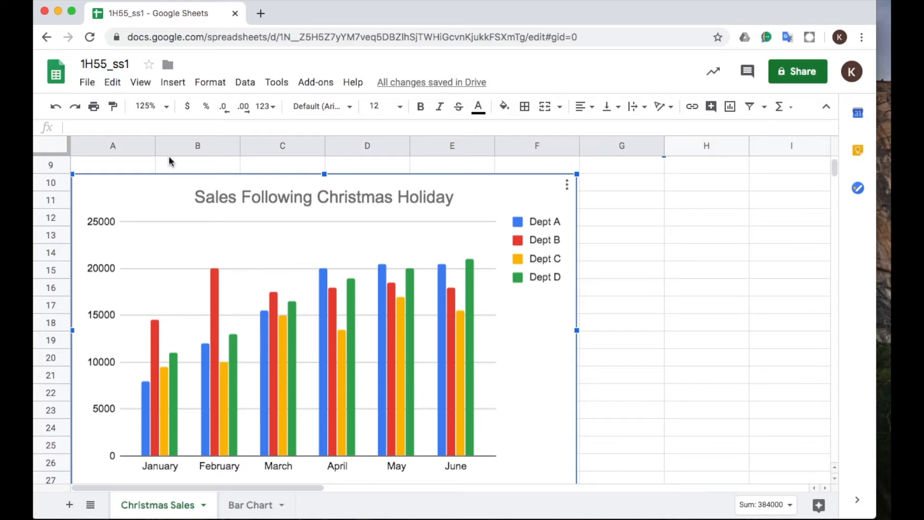
left_click(114, 83)
mouse_move(140, 83)
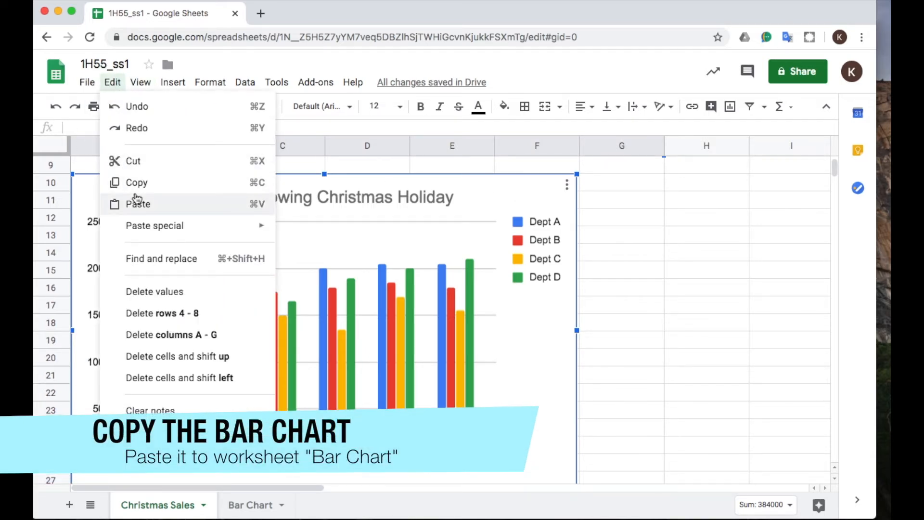
left_click(136, 188)
Paste the copied chart into the Bar Chart worksheet at row 1 and widen it to span columns A to I.
left_click(250, 505)
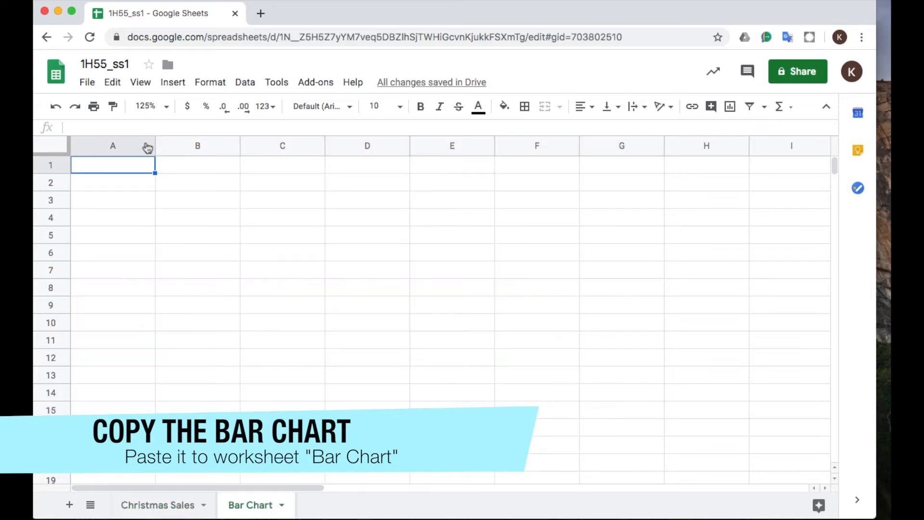
left_click(113, 83)
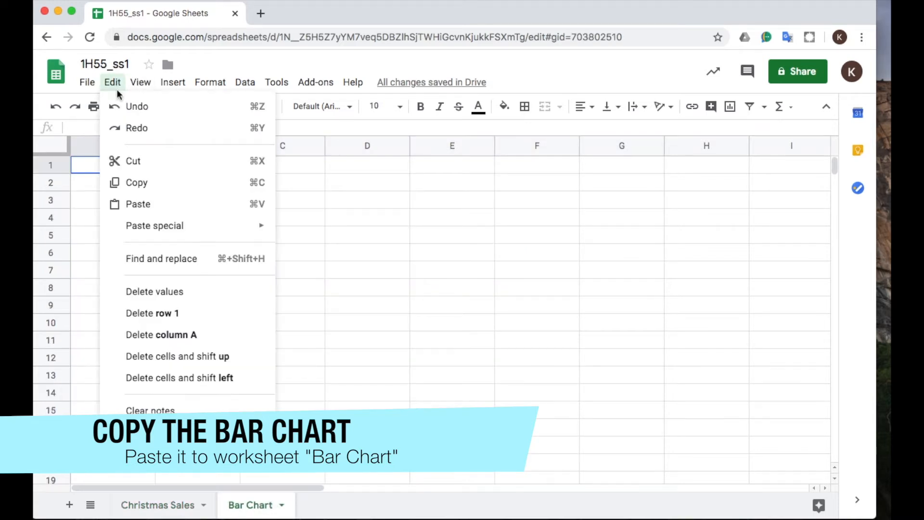
left_click(157, 203)
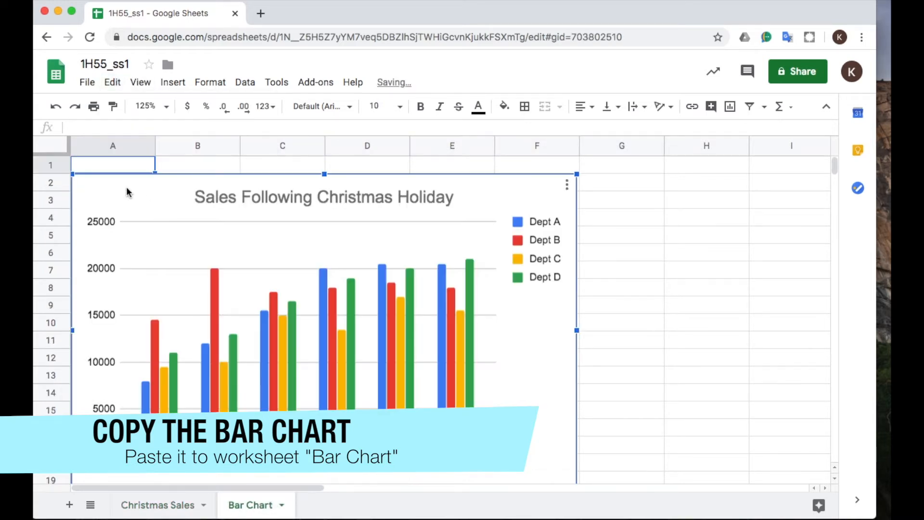
left_click_drag(128, 189, 132, 174)
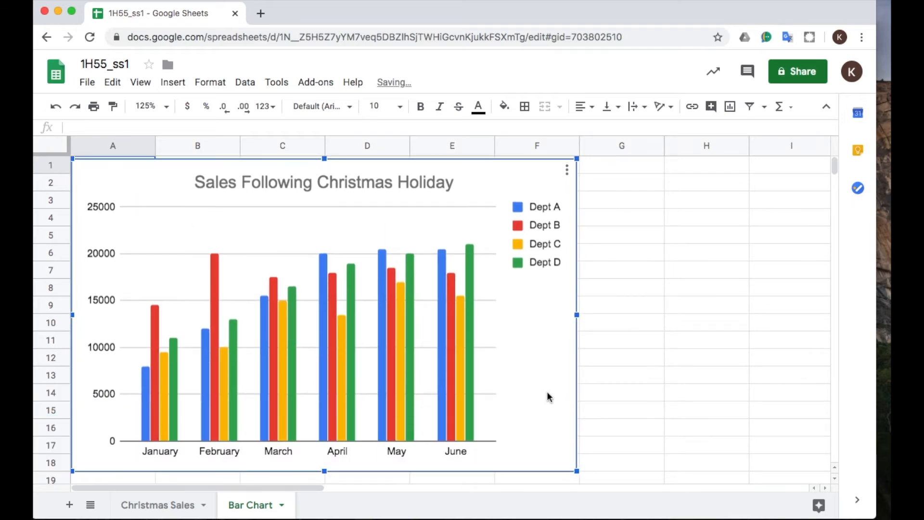
left_click_drag(577, 315, 810, 299)
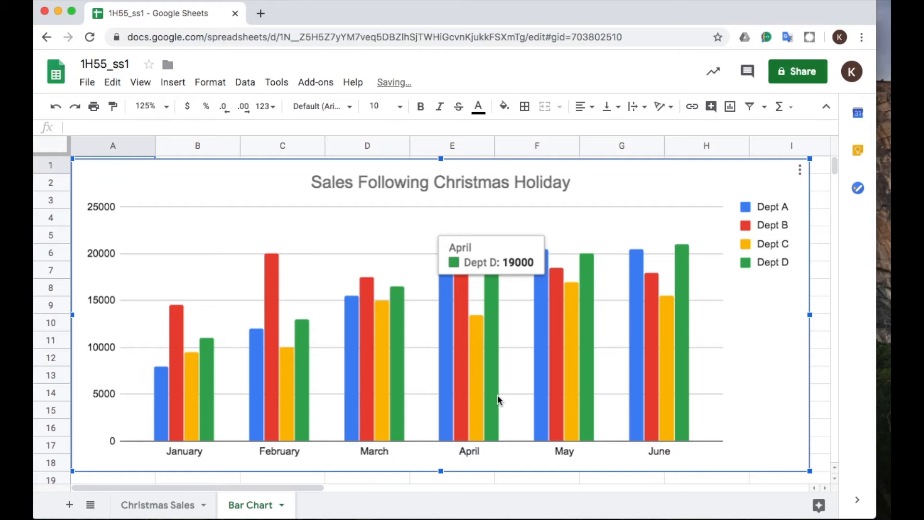
Change the Sales Following Christmas Holiday chart on the Christmas Sales worksheet to a Line chart.
left_click(168, 505)
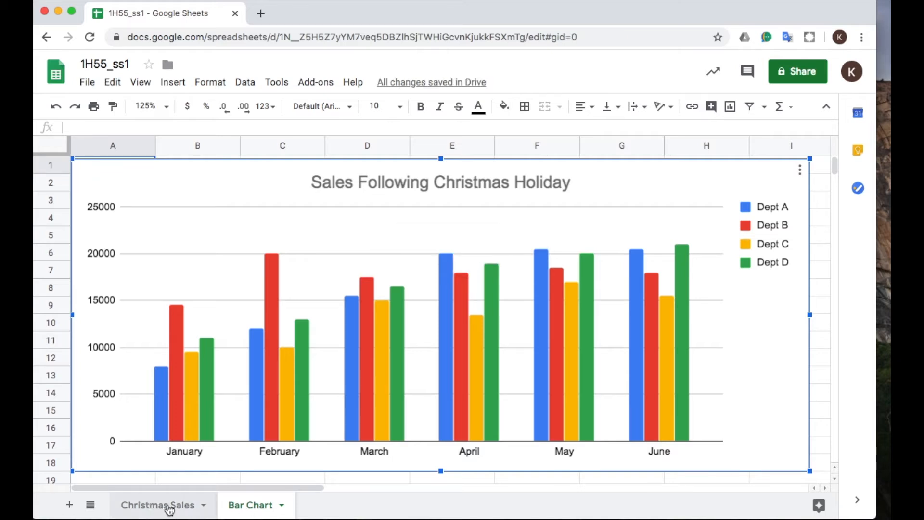
left_click(550, 325)
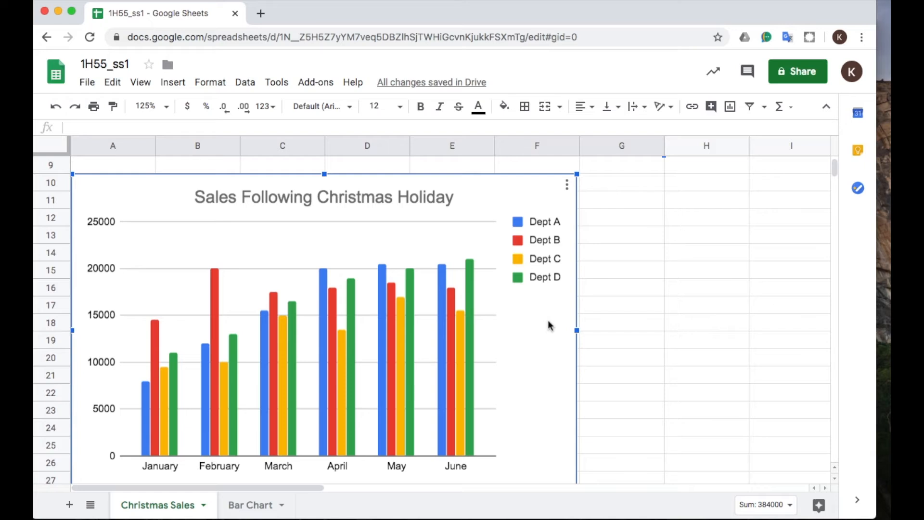
scroll(550, 325, "up", 3)
left_click(609, 345)
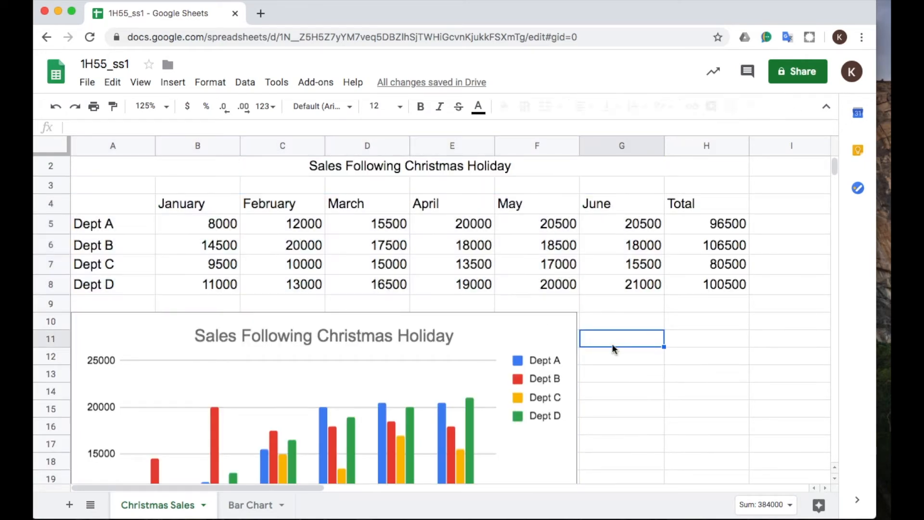
left_click(543, 332)
scroll(542, 332, "down", 3)
right_click(527, 191)
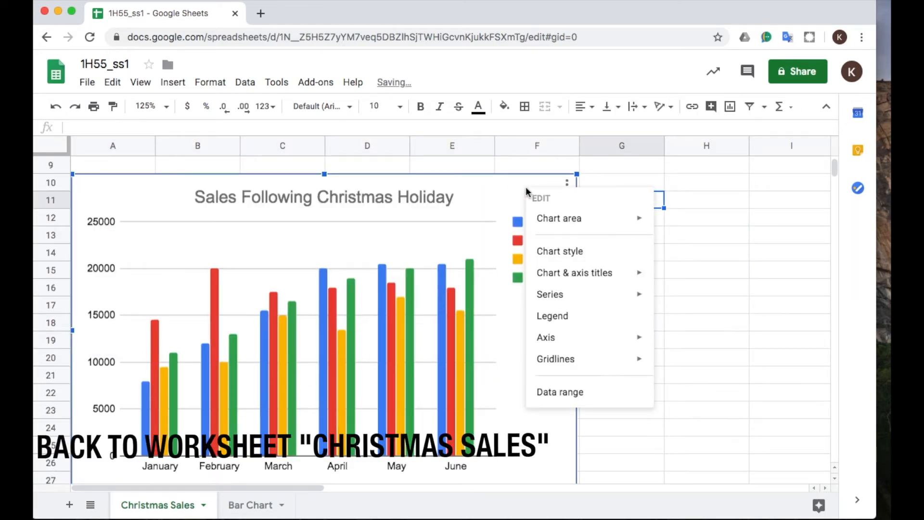
mouse_move(597, 274)
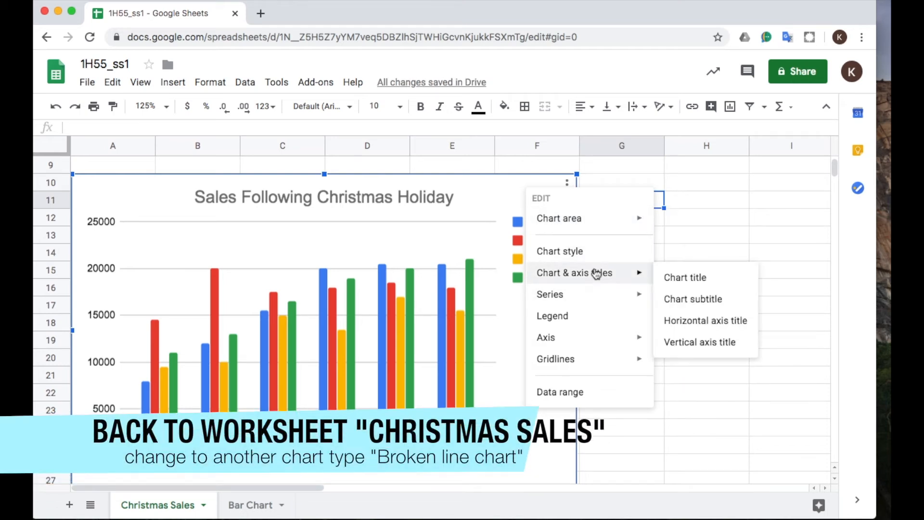
mouse_move(590, 226)
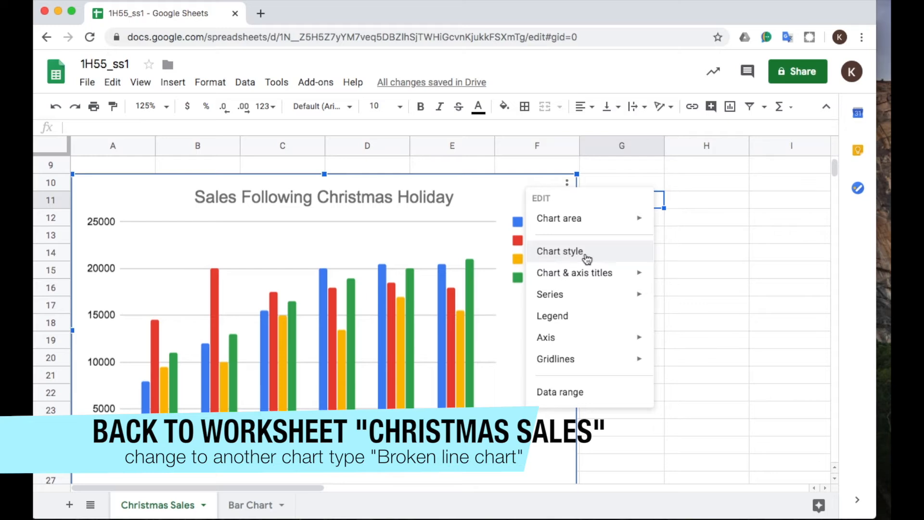
left_click(586, 258)
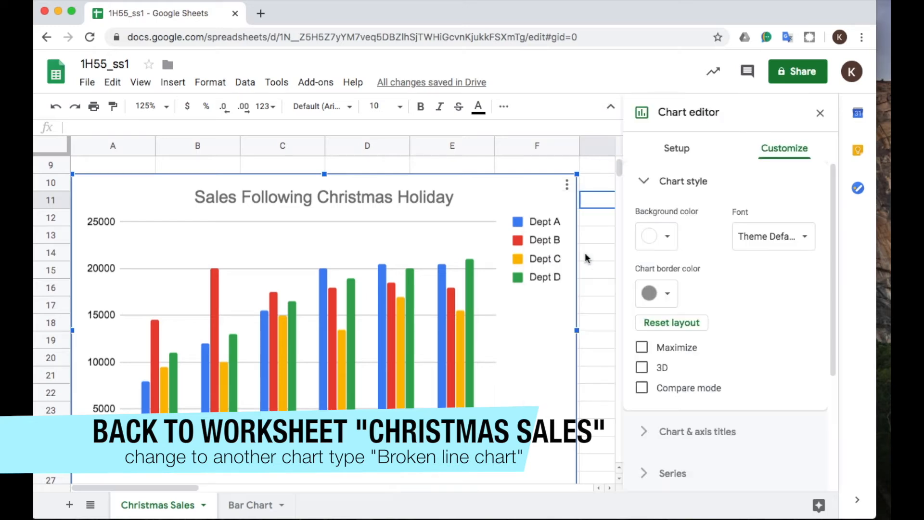
left_click(687, 150)
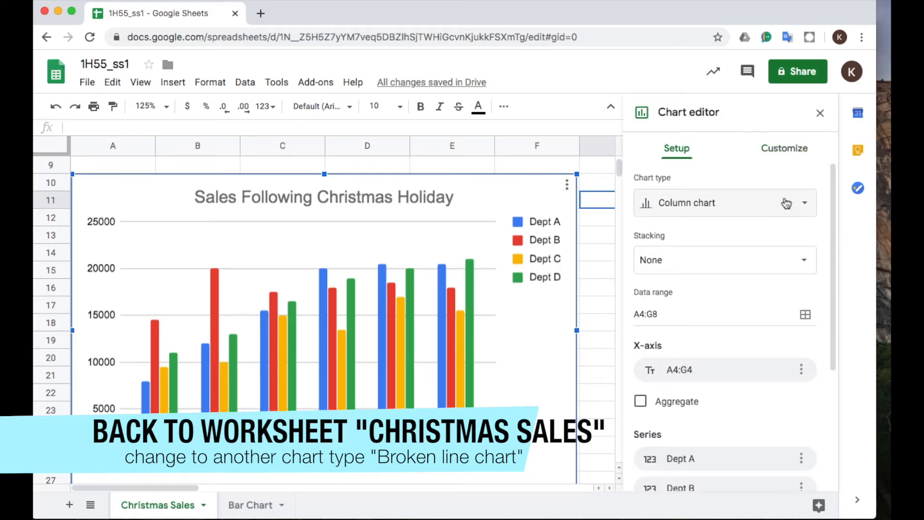
left_click(805, 206)
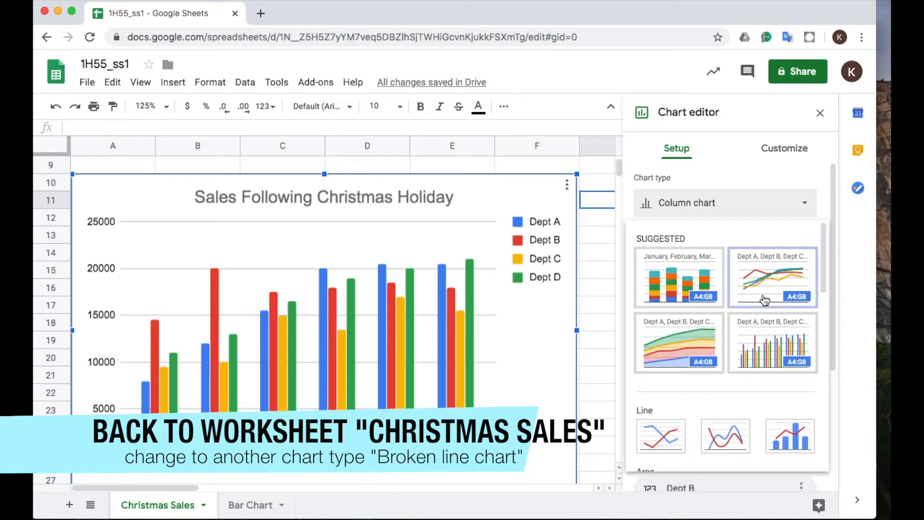
scroll(764, 284, "down", 5)
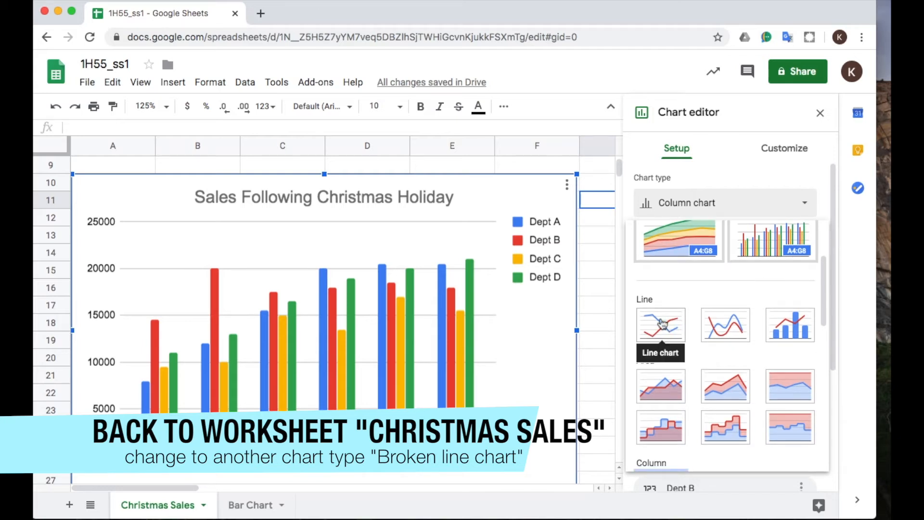
left_click(663, 323)
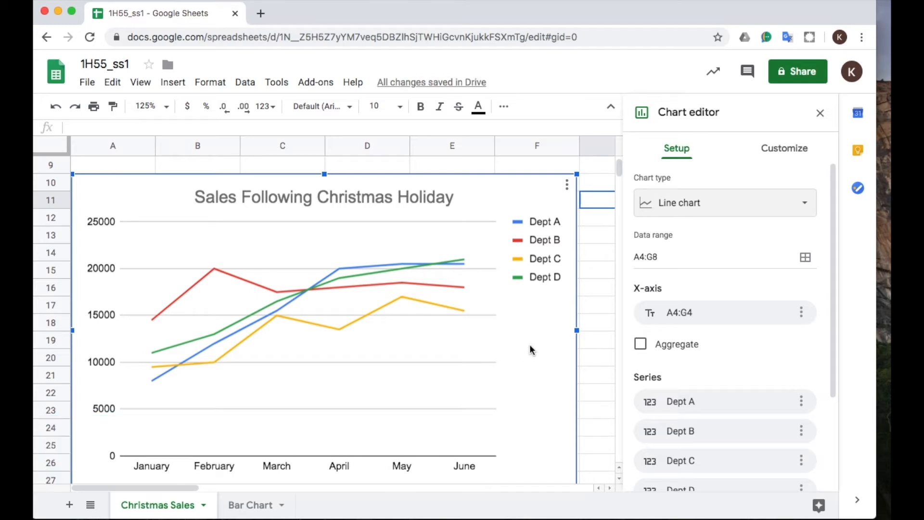
Add a new worksheet and name it Broken Line Chart.
left_click(70, 505)
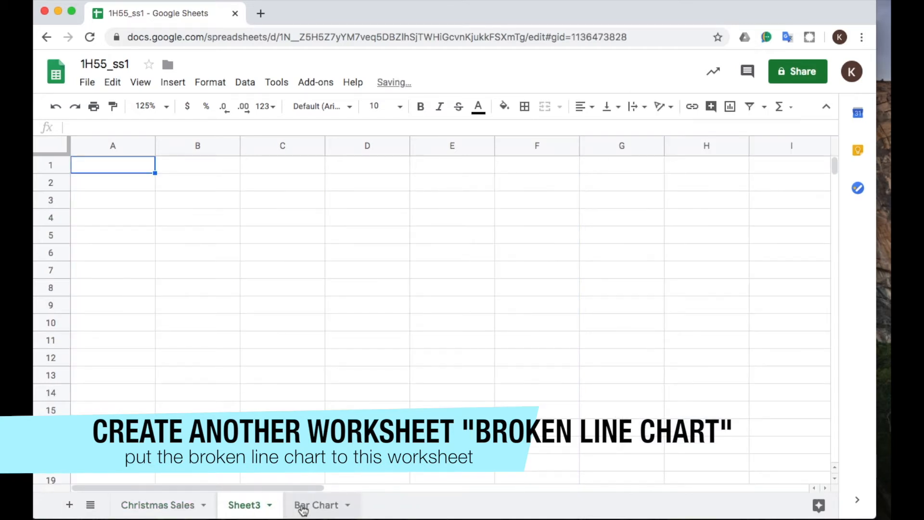
double_click(246, 506)
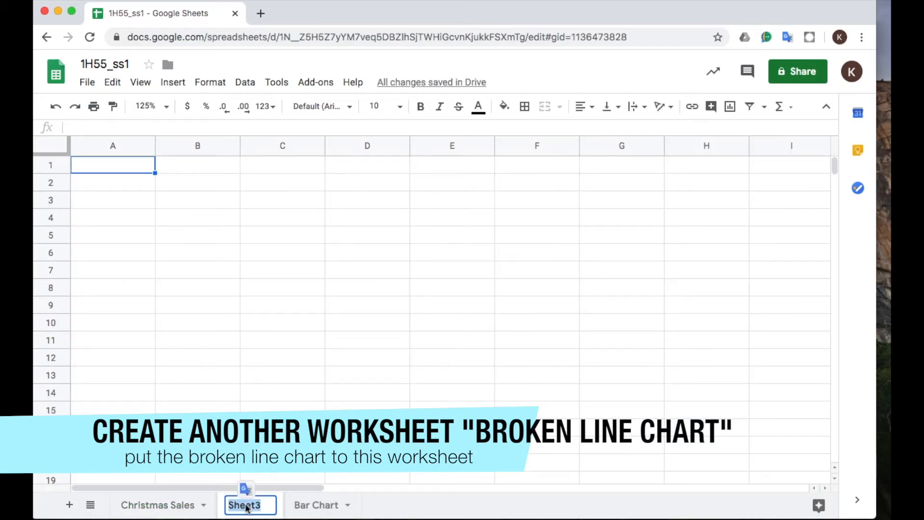
type("B")
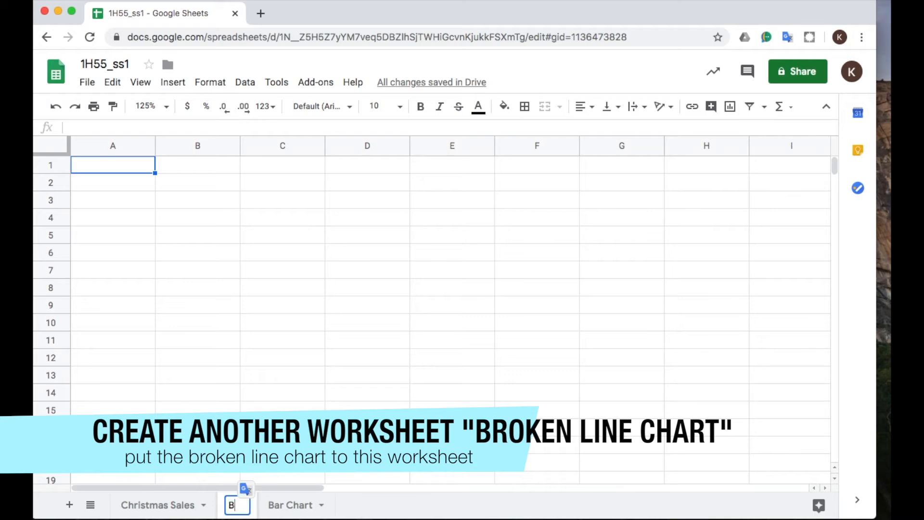
type("roken")
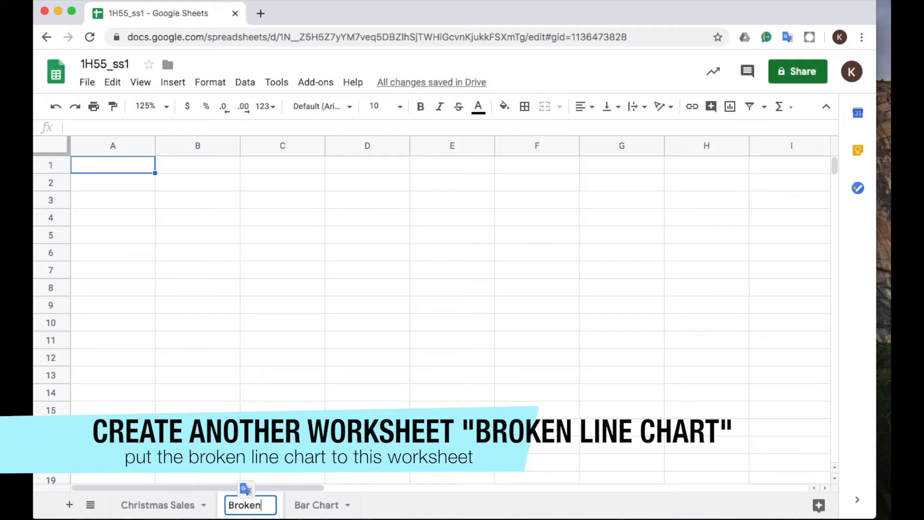
type(" Line ")
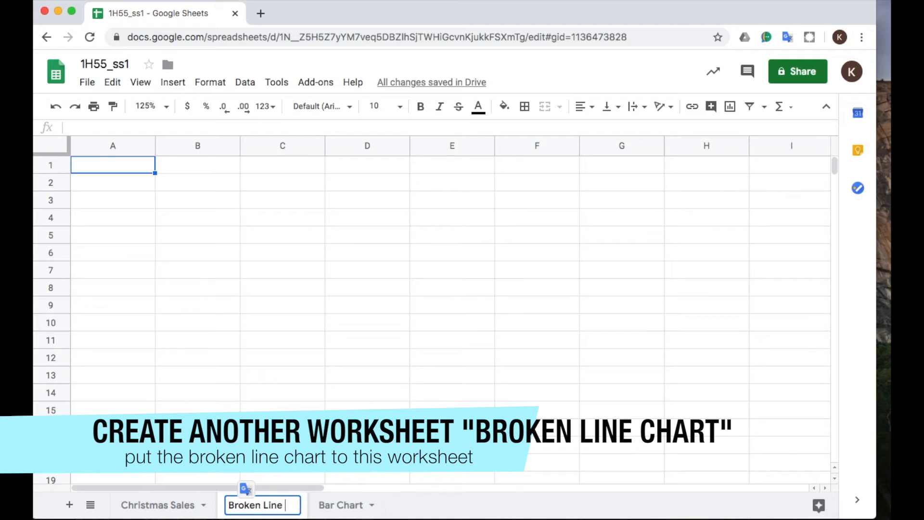
type("Chart")
key("Return")
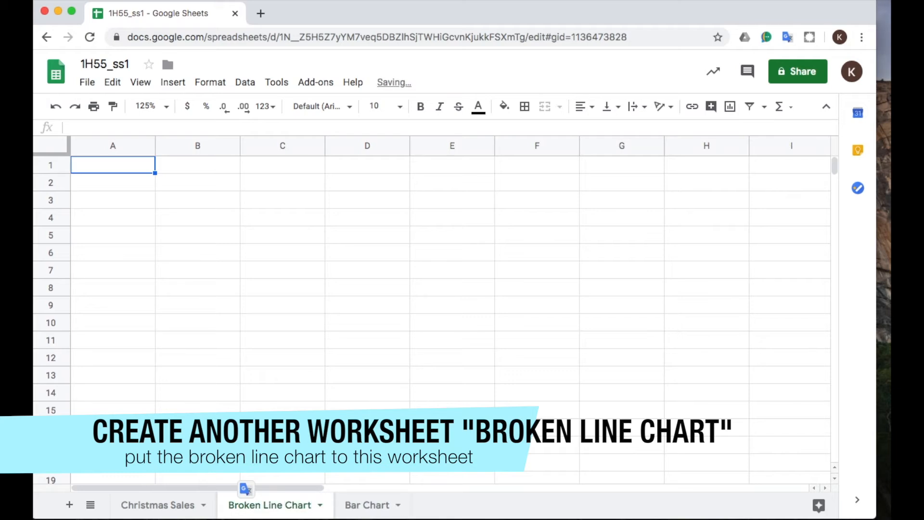
Copy the line chart from the Christmas Sales worksheet.
left_click(145, 502)
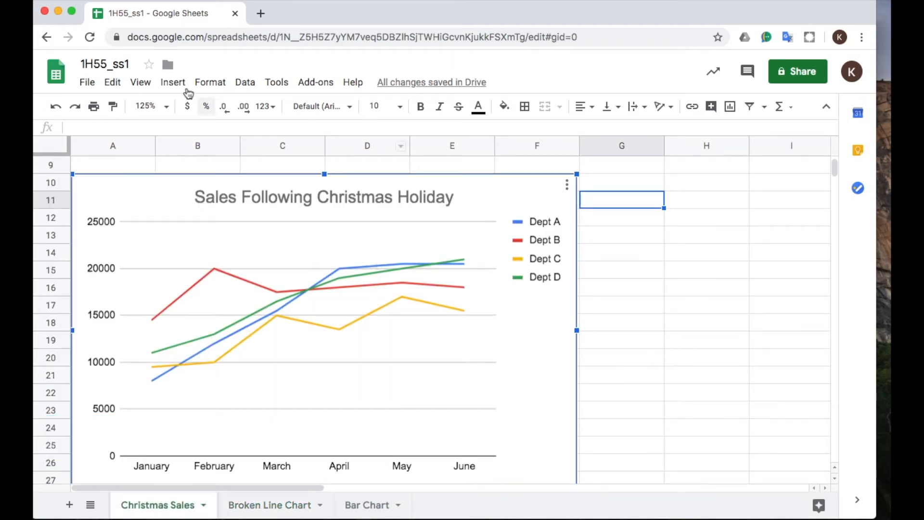
left_click(113, 82)
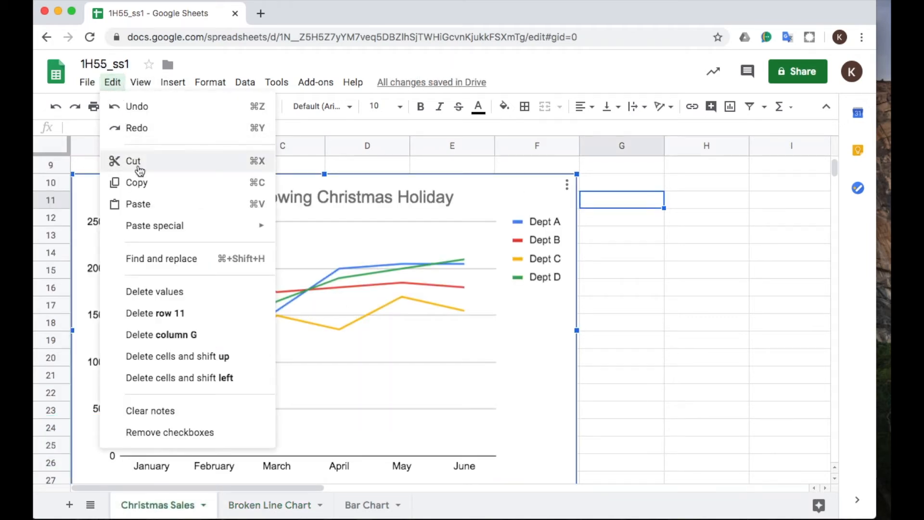
left_click(142, 183)
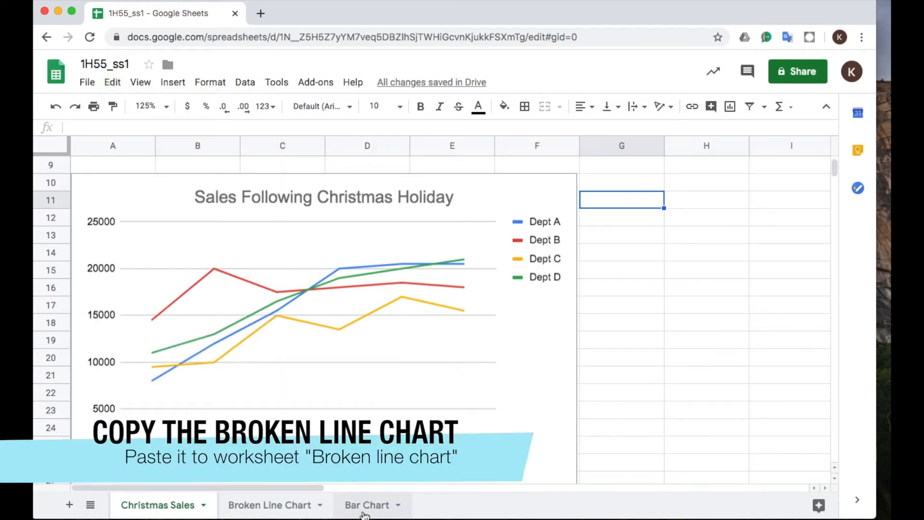
Paste the copied line chart into the Broken Line Chart worksheet and widen it to span columns A to I.
left_click(275, 513)
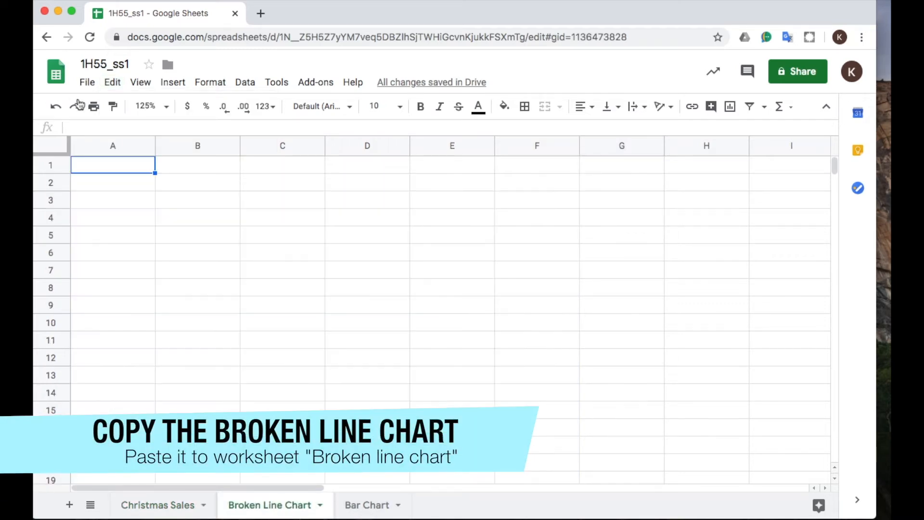
left_click(112, 82)
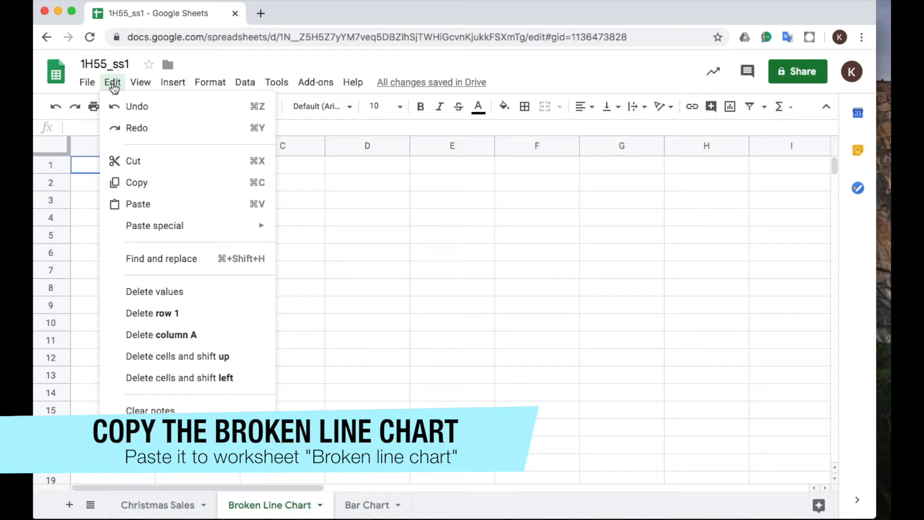
left_click(146, 203)
left_click(567, 341)
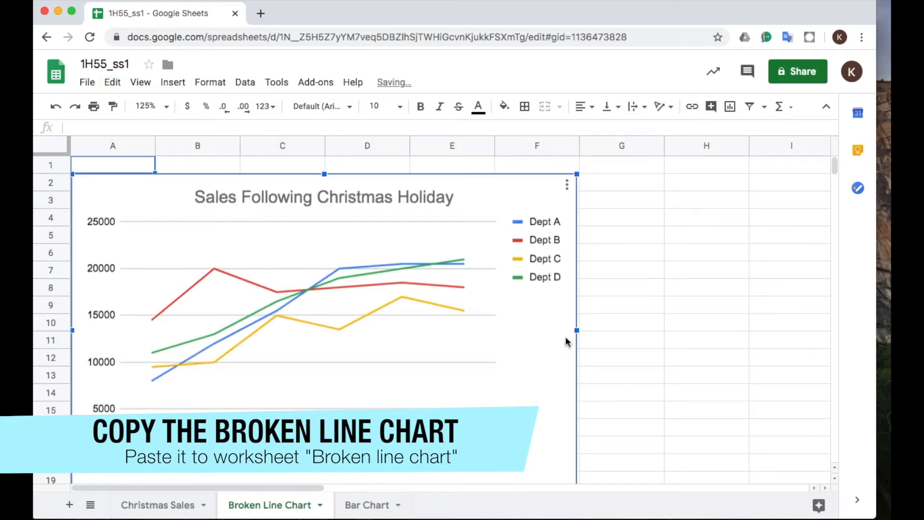
left_click_drag(576, 329, 827, 306)
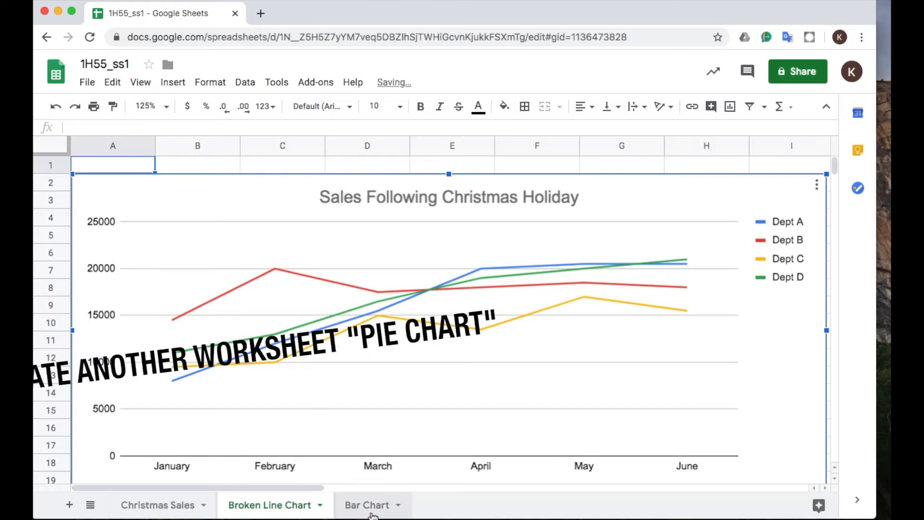
Add another blank worksheet after the Broken Line Chart worksheet.
left_click(70, 505)
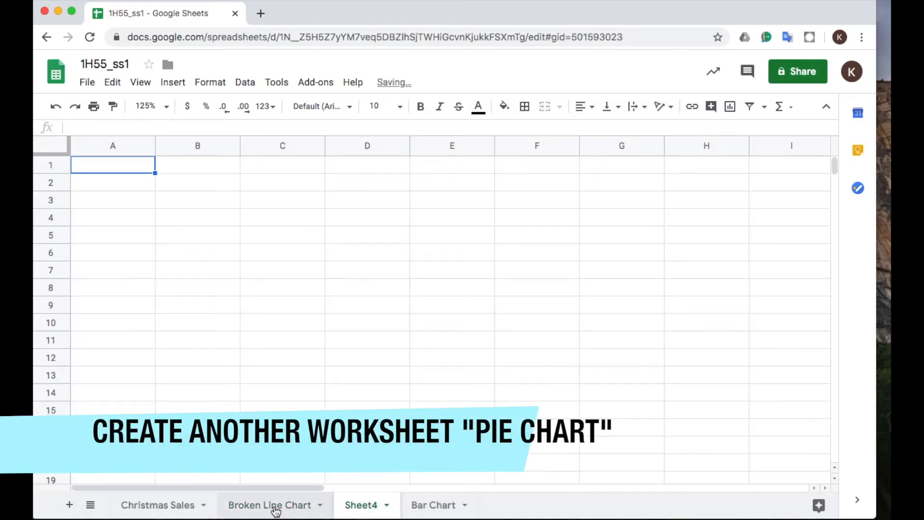
Change the line chart on the Christmas Sales worksheet to a 3D pie chart.
left_click(165, 507)
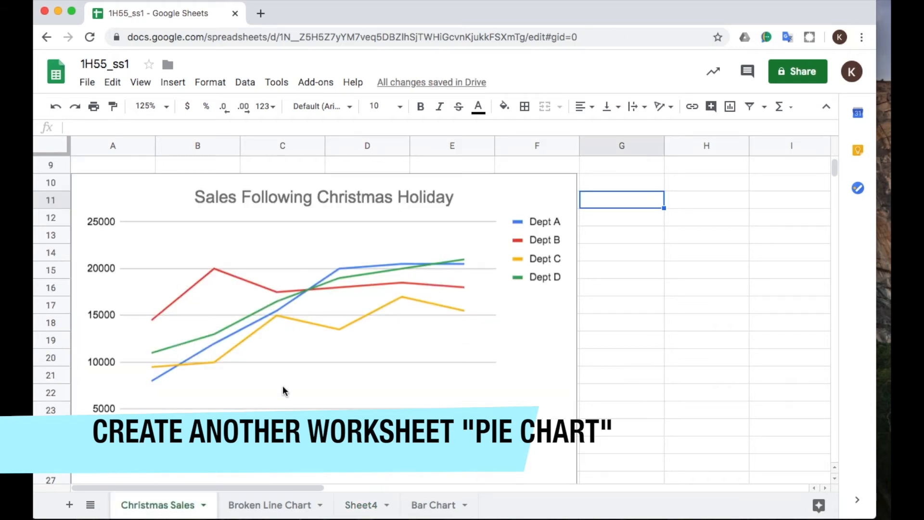
left_click(524, 194)
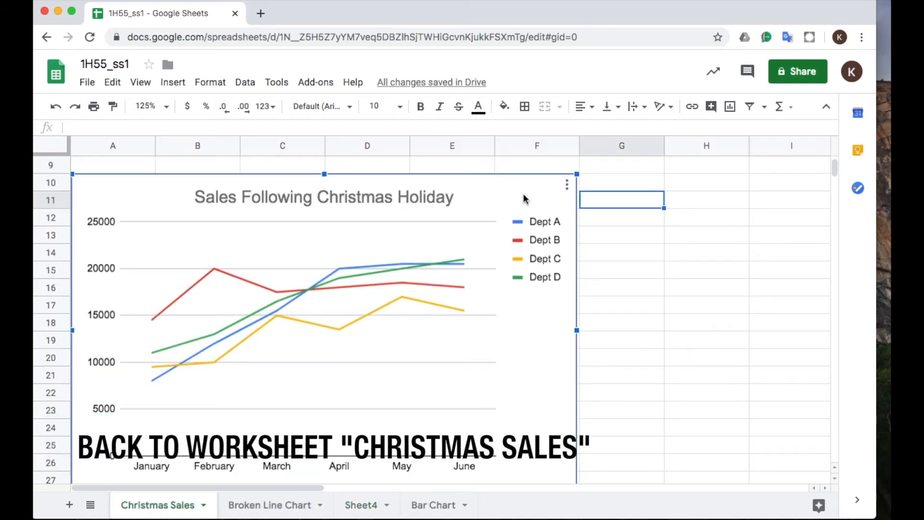
right_click(550, 194)
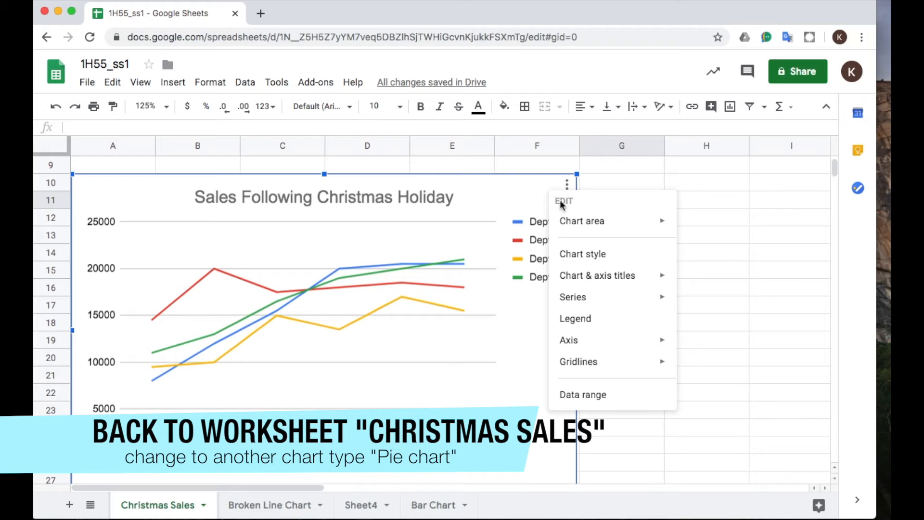
left_click(625, 254)
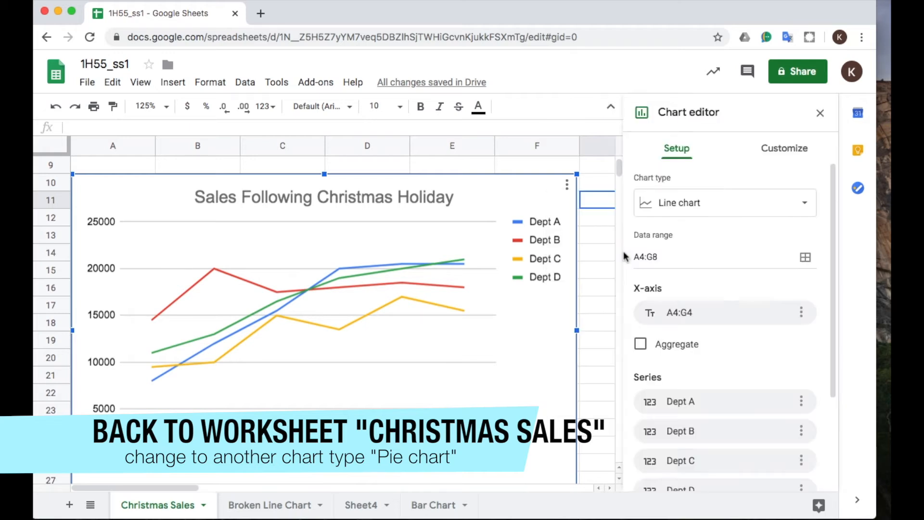
left_click(806, 211)
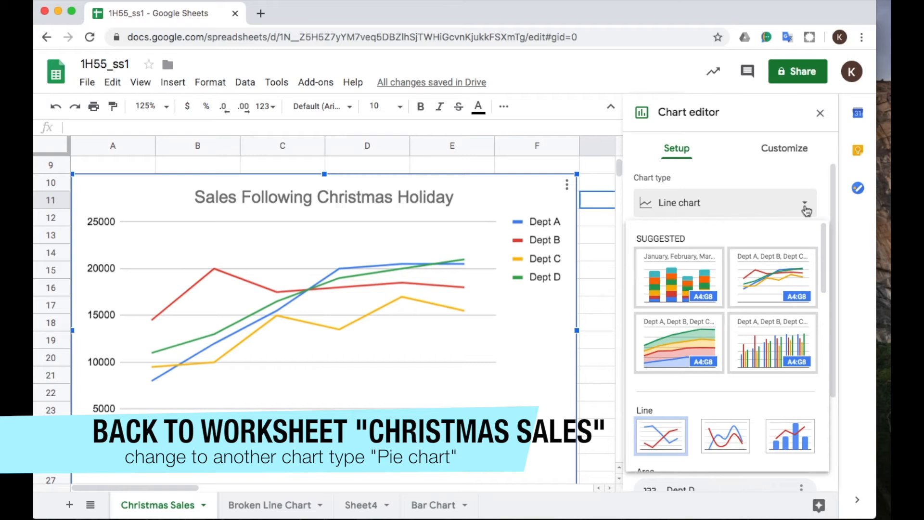
scroll(766, 310, "down", 5)
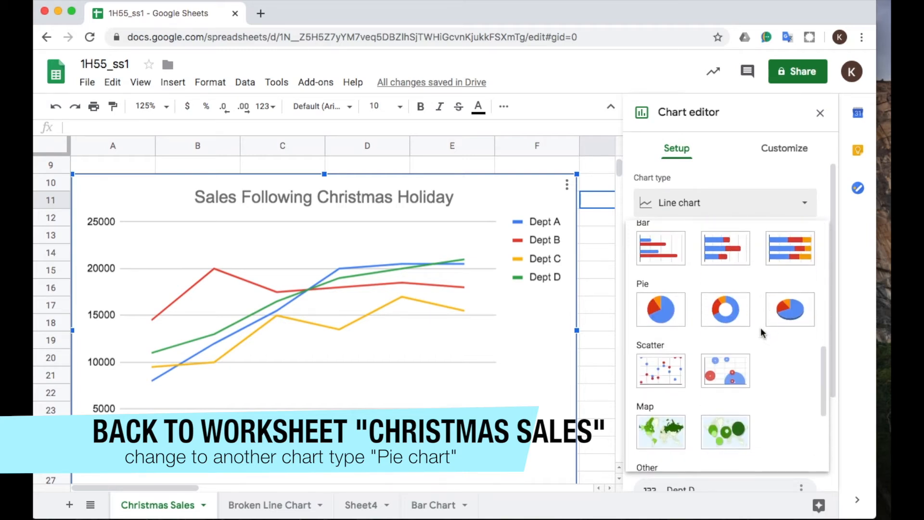
left_click(792, 318)
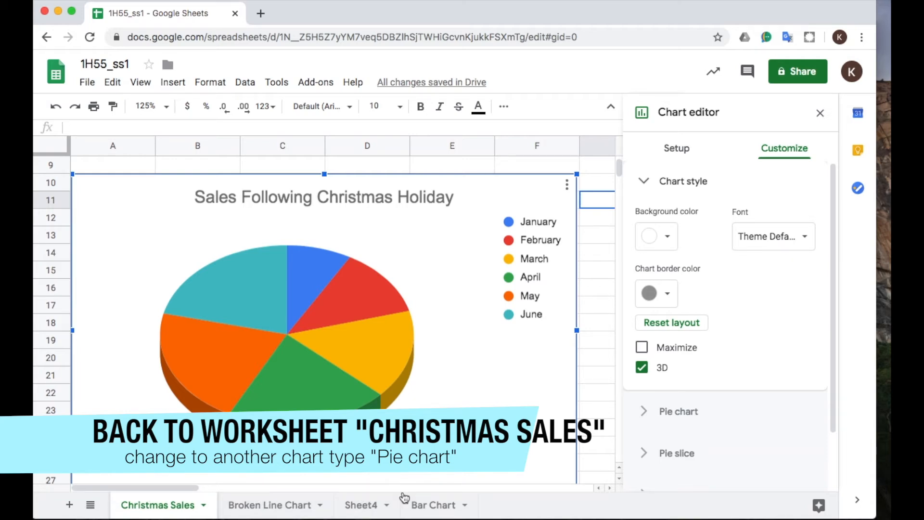
Copy the 3D pie chart from the Christmas Sales worksheet.
left_click(364, 509)
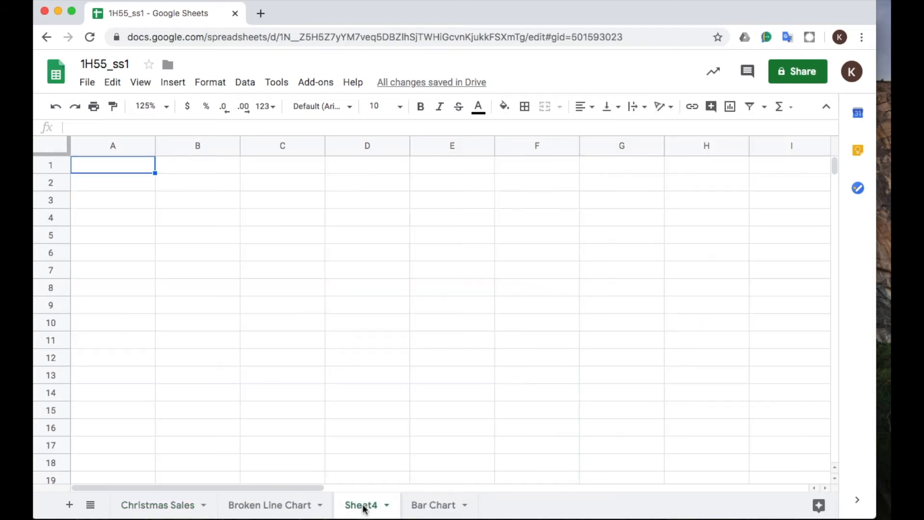
left_click(160, 508)
left_click(477, 400)
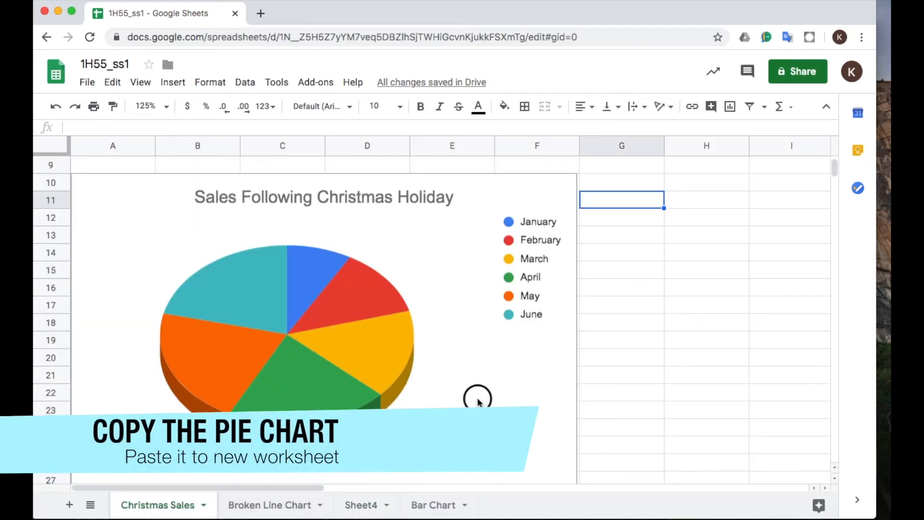
right_click(477, 401)
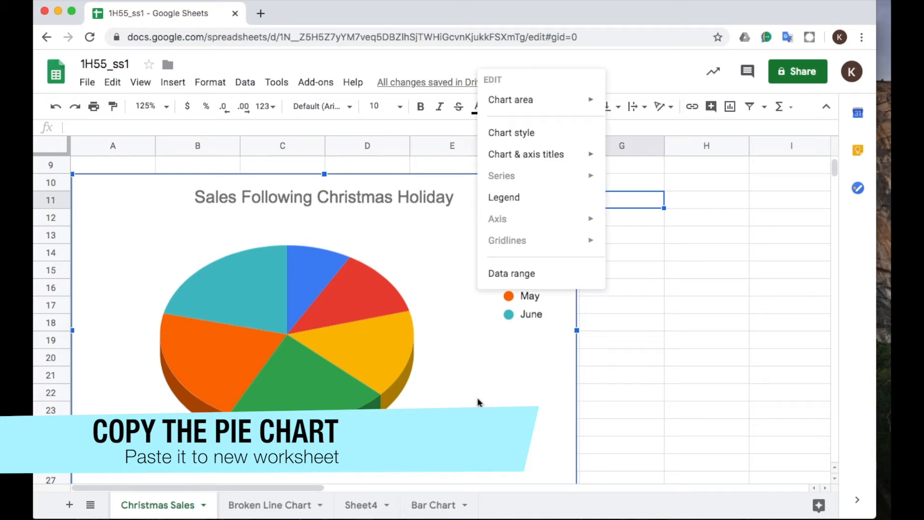
left_click(106, 85)
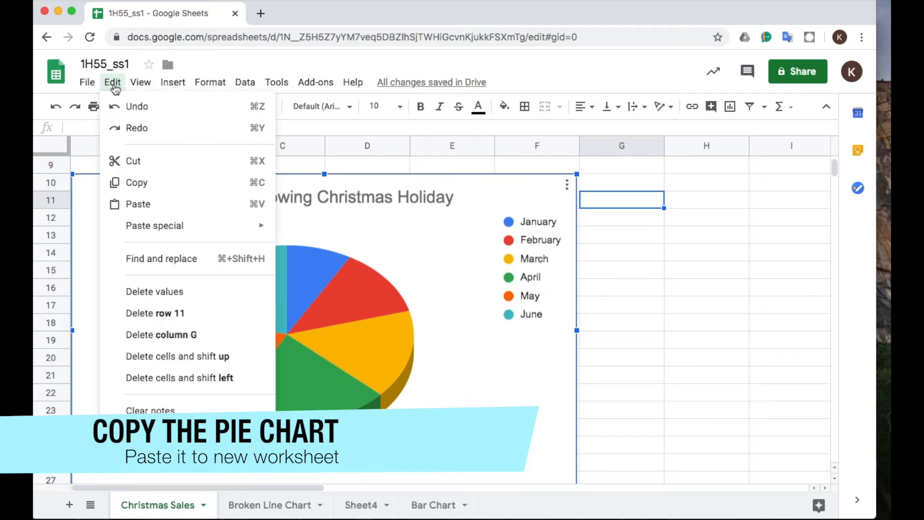
left_click(151, 191)
Paste the copied pie chart into the blank Sheet4 worksheet.
left_click(369, 504)
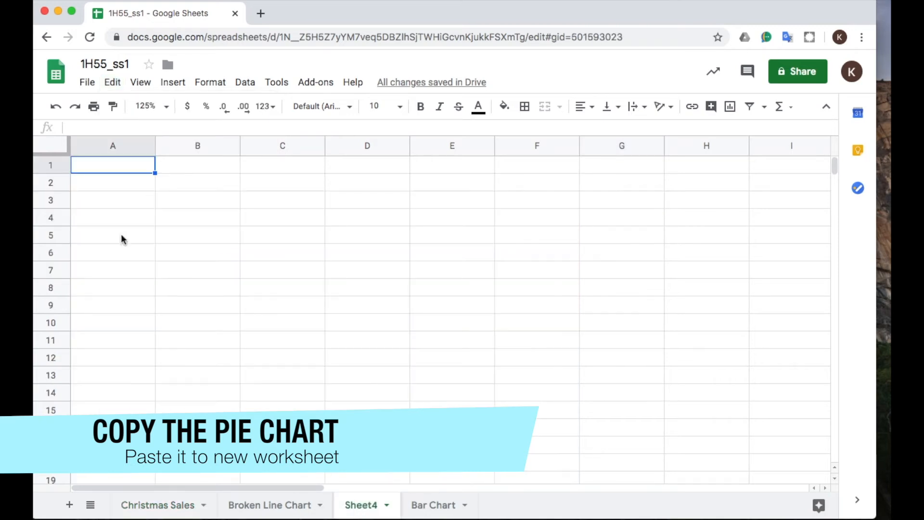
left_click(111, 82)
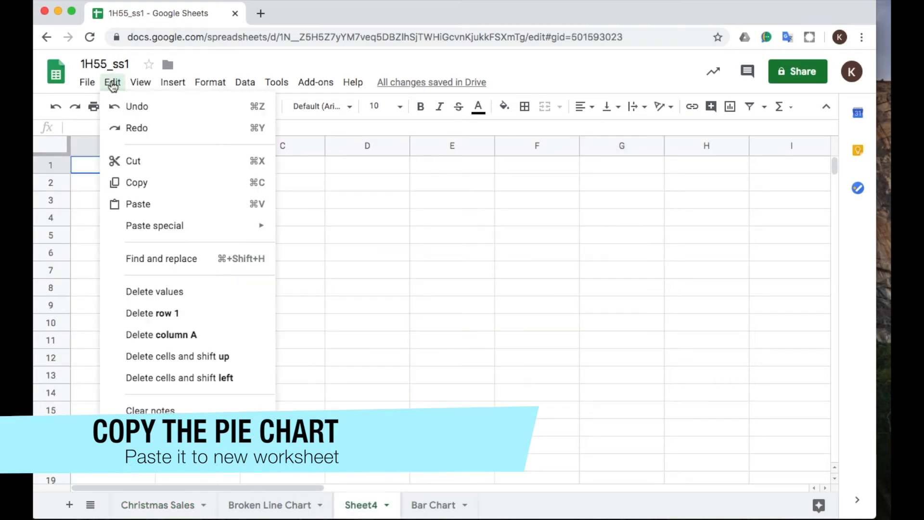
left_click(143, 204)
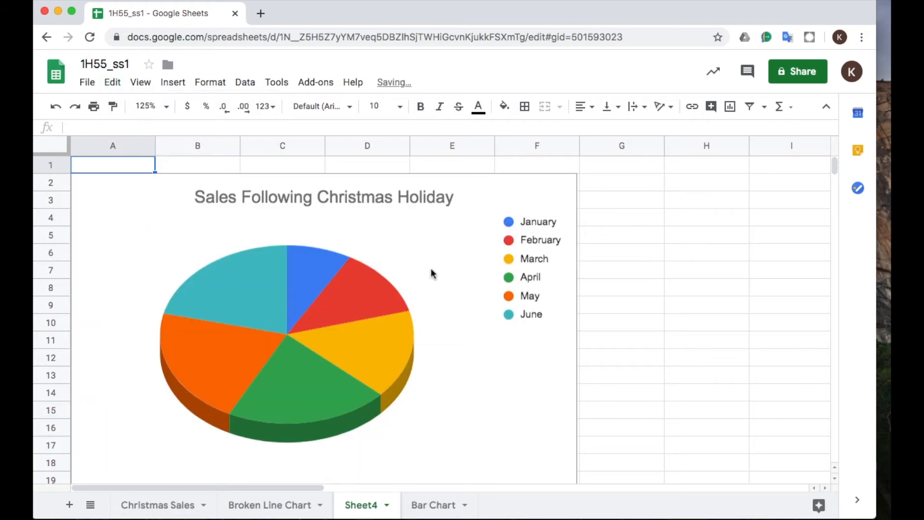
Rename the Sheet4 worksheet as Pie Chart.
double_click(359, 507)
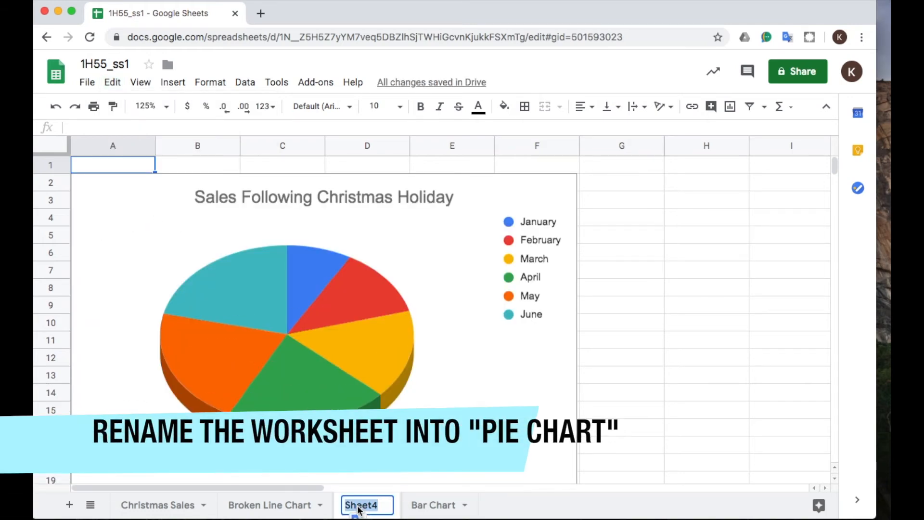
type("Pie ")
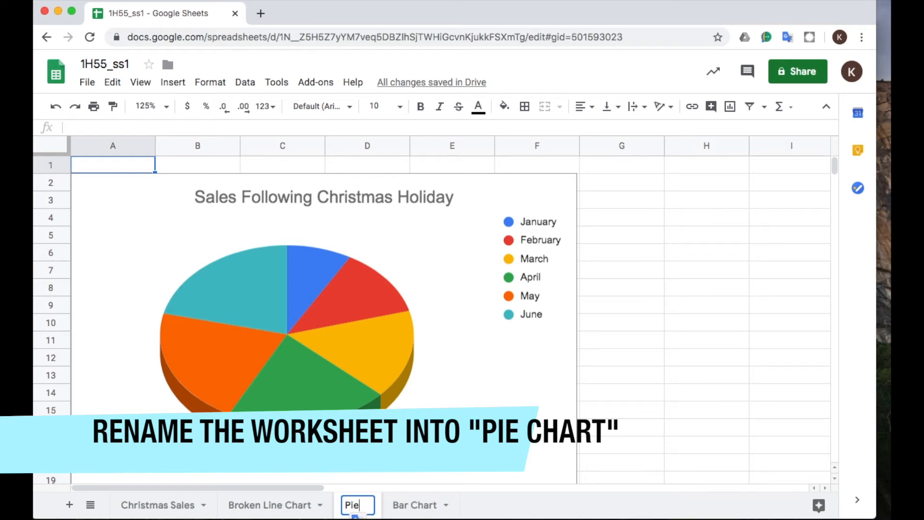
type("Chart")
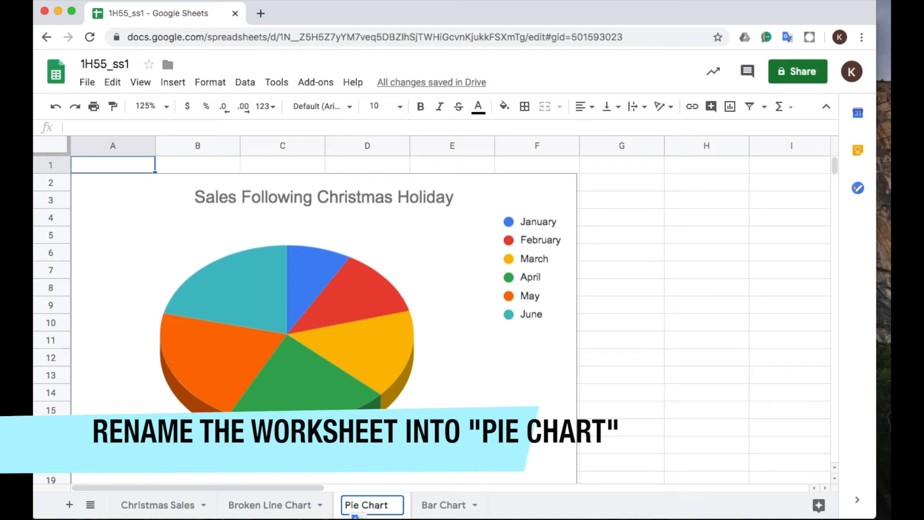
key("Return")
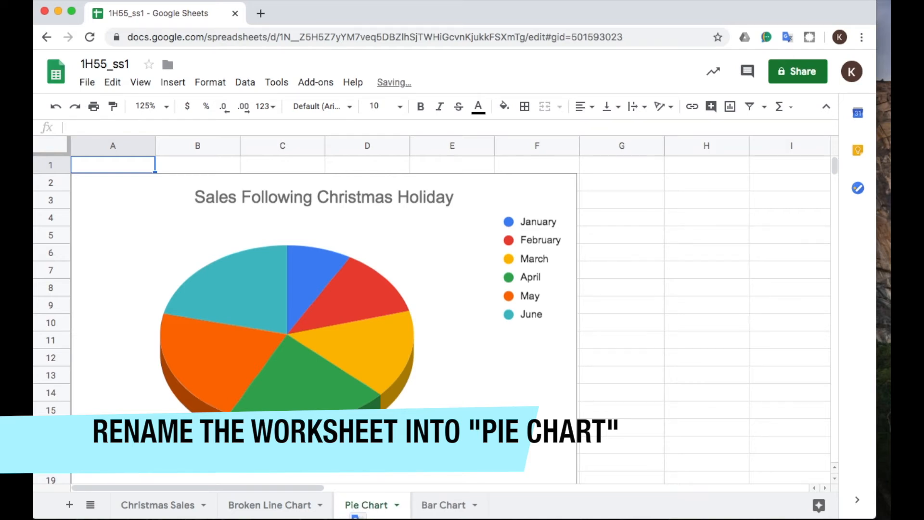
Set the slice labels of the pie chart on the Pie Chart worksheet to Percentage.
double_click(380, 306)
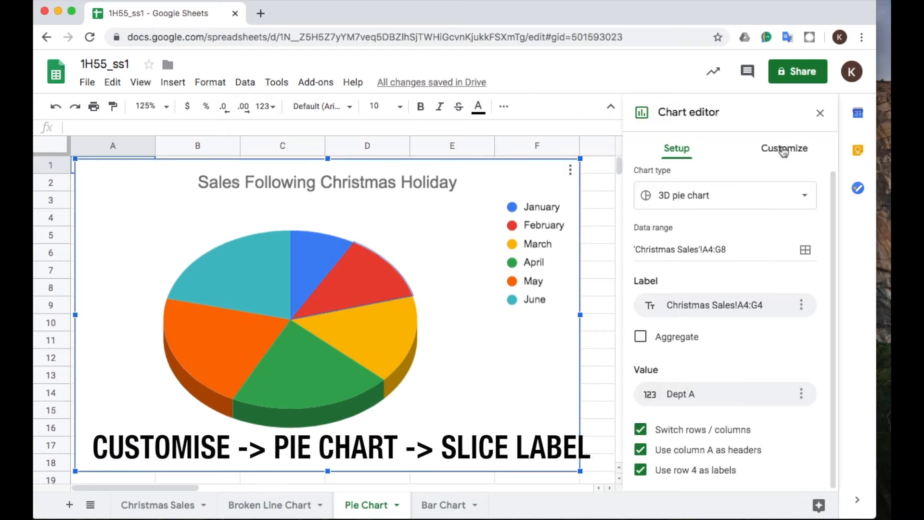
left_click(784, 151)
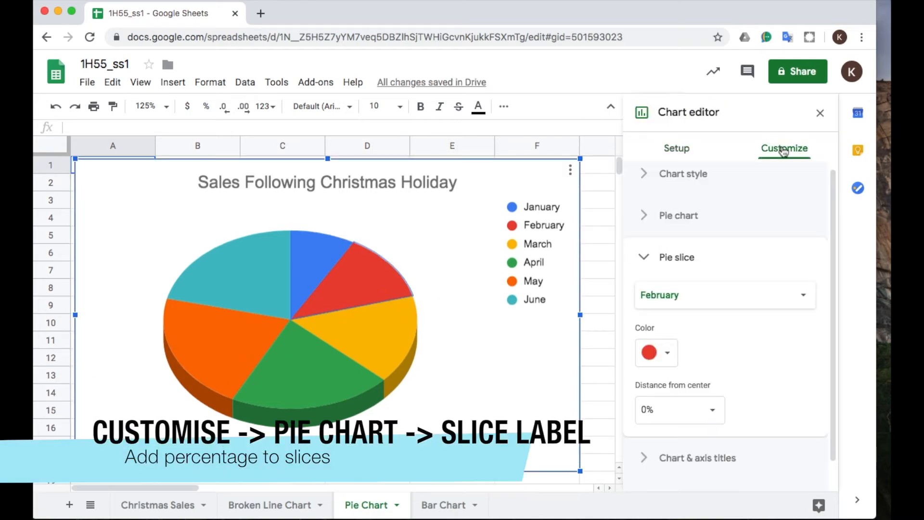
left_click(643, 217)
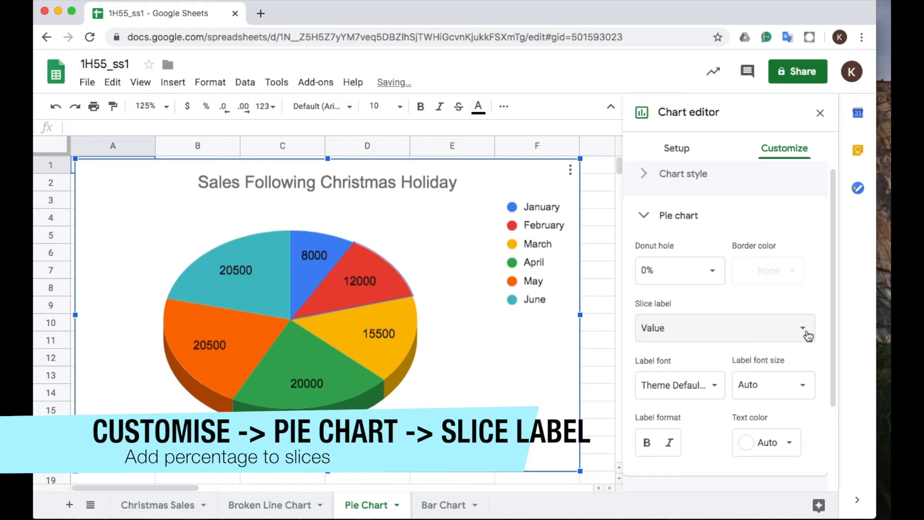
left_click(806, 333)
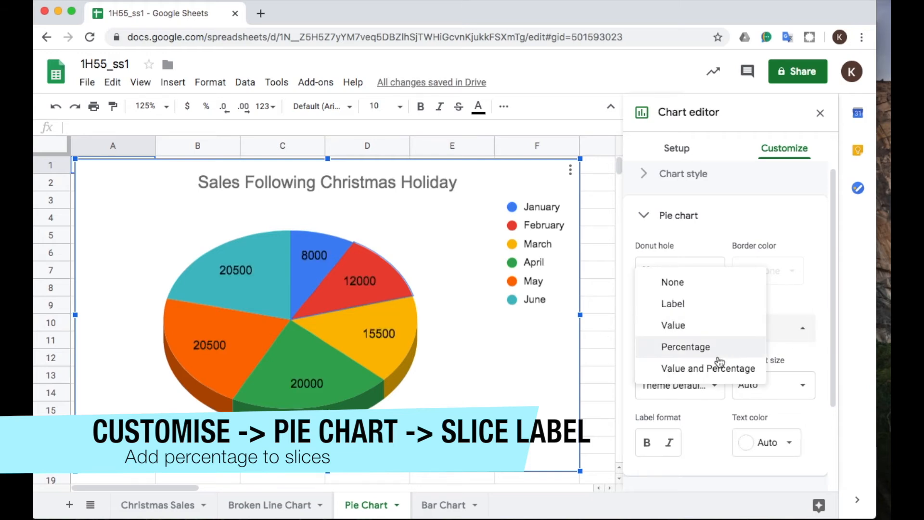
left_click(673, 346)
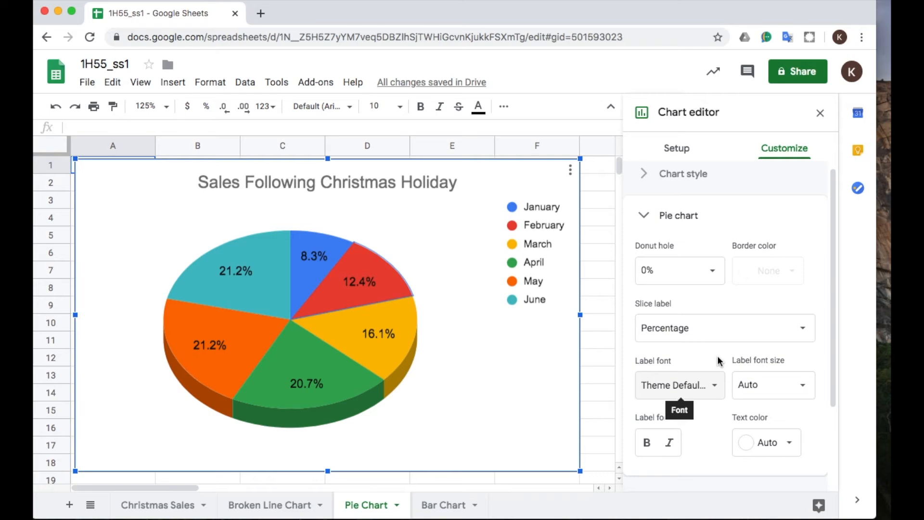
scroll(783, 357, "down", 2)
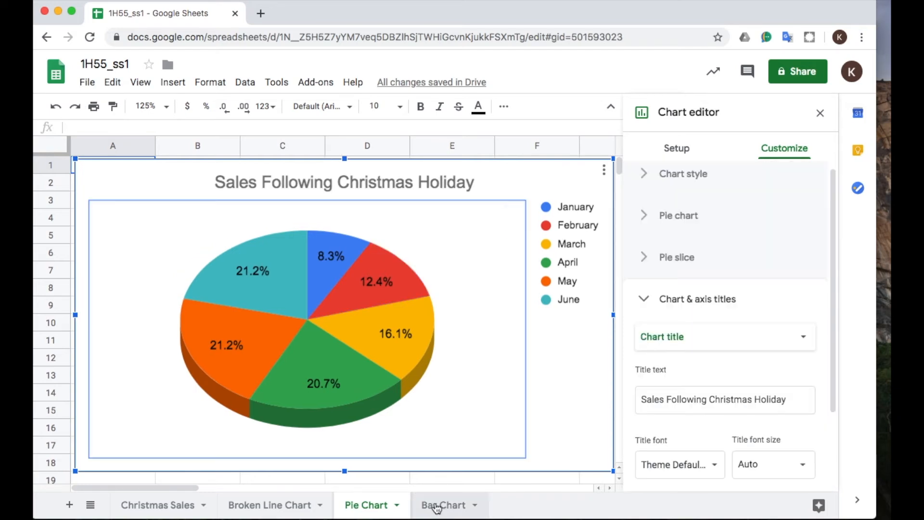
Move the Bar Chart worksheet directly after Christmas Sales, ahead of Broken Line Chart and Pie Chart, and look through the chart worksheets.
left_click_drag(433, 504, 233, 504)
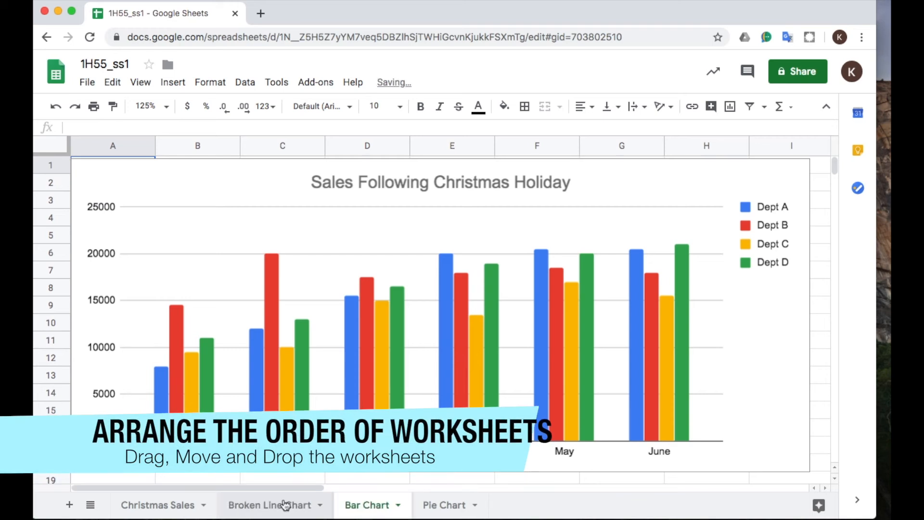
left_click_drag(358, 504, 233, 501)
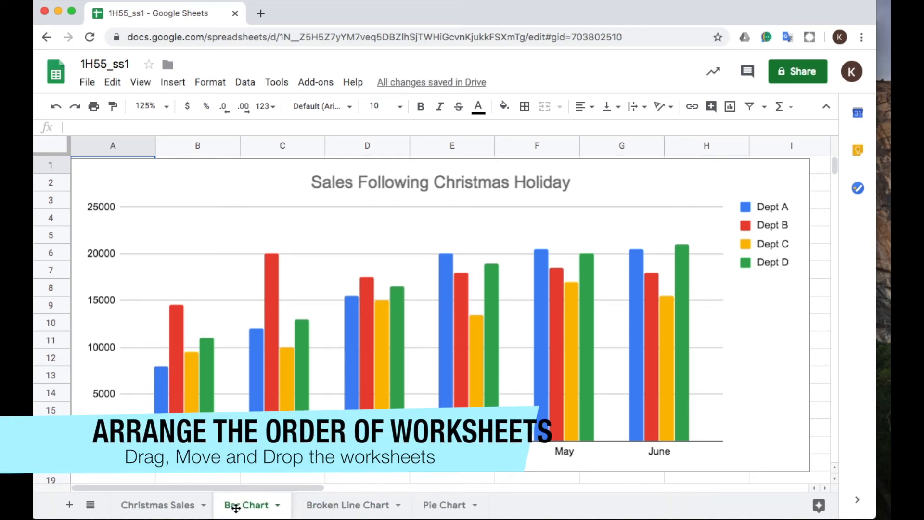
left_click(250, 504)
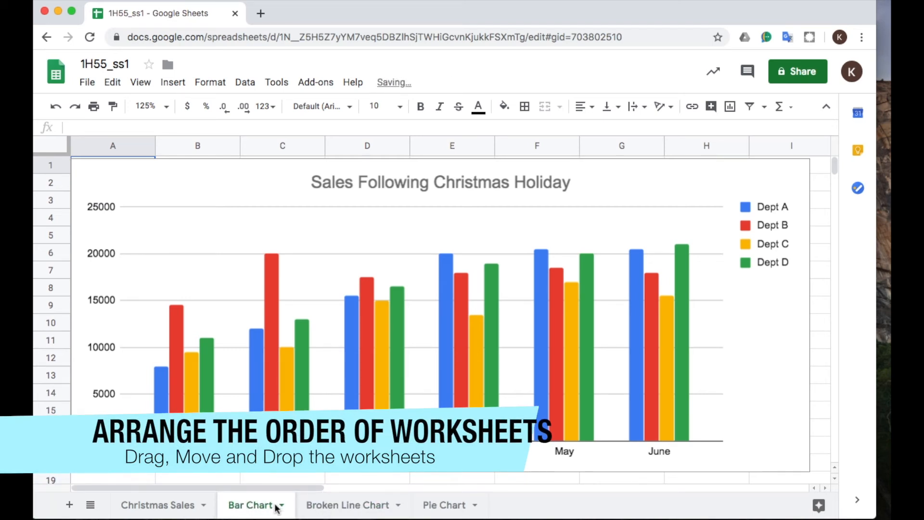
left_click(327, 506)
left_click(433, 506)
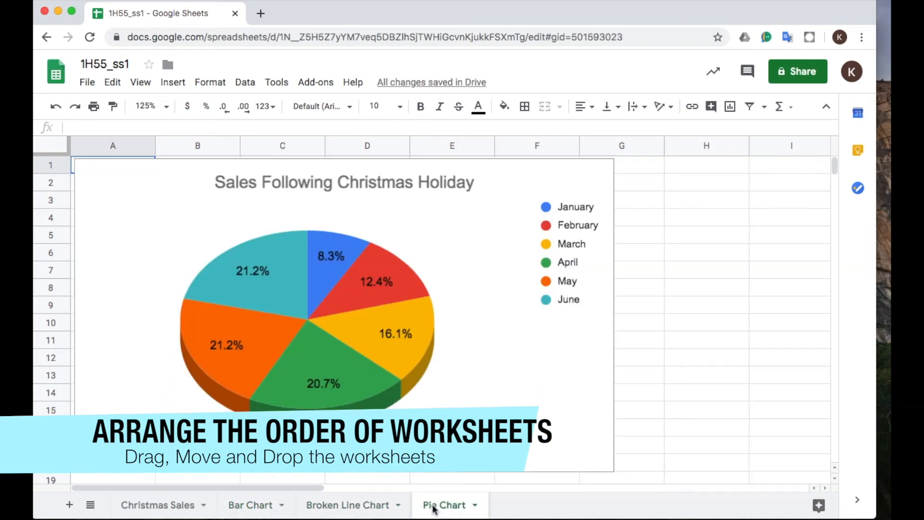
left_click(368, 510)
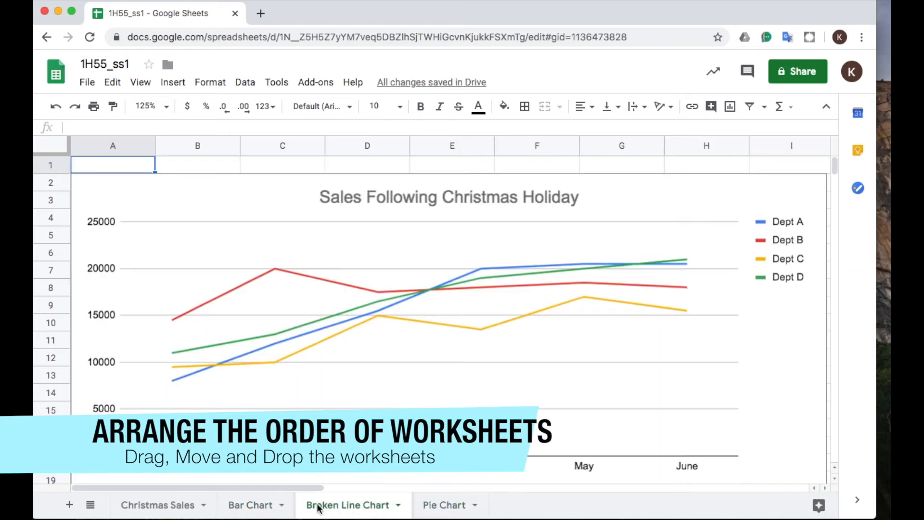
left_click(249, 504)
Delete the original pie chart from the Christmas Sales worksheet.
left_click(166, 504)
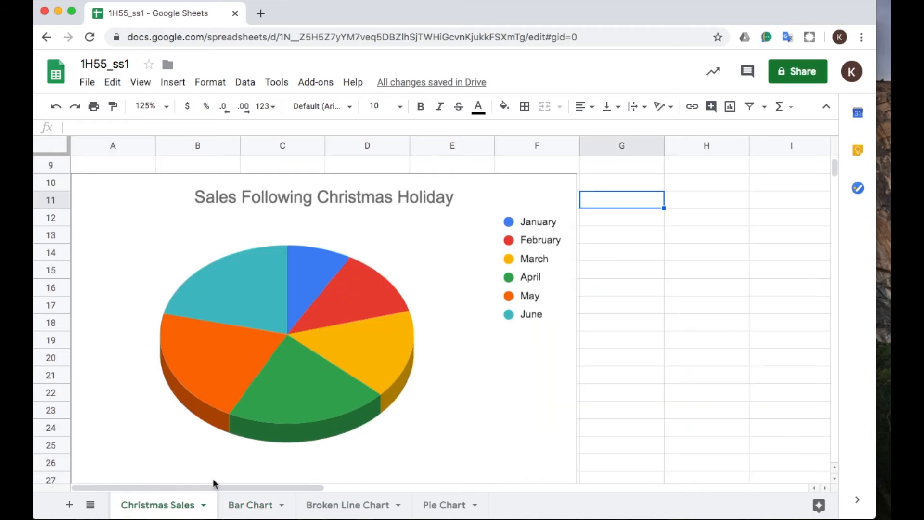
left_click(531, 182)
key("Delete")
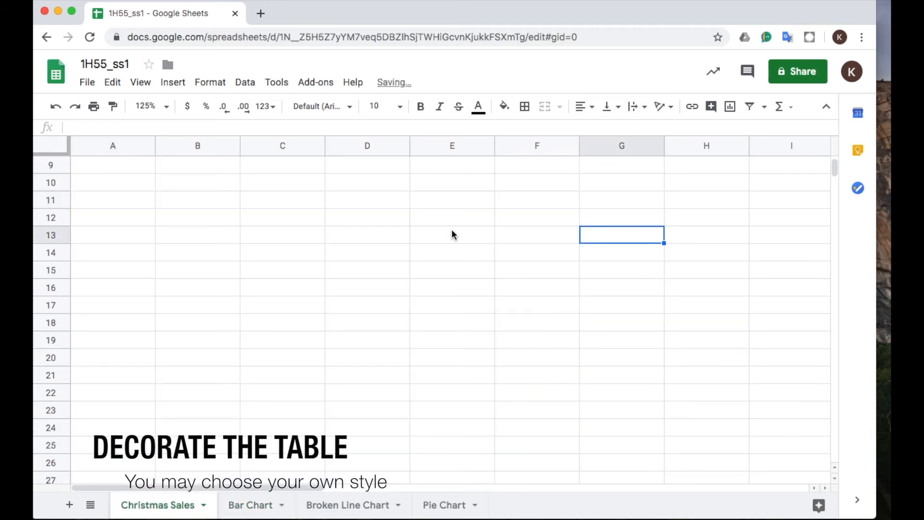
Select the merged Marks & Spencer title cell in row 1 of the Christmas Sales table.
scroll(453, 230, "up", 2)
scroll(454, 232, "up", 2)
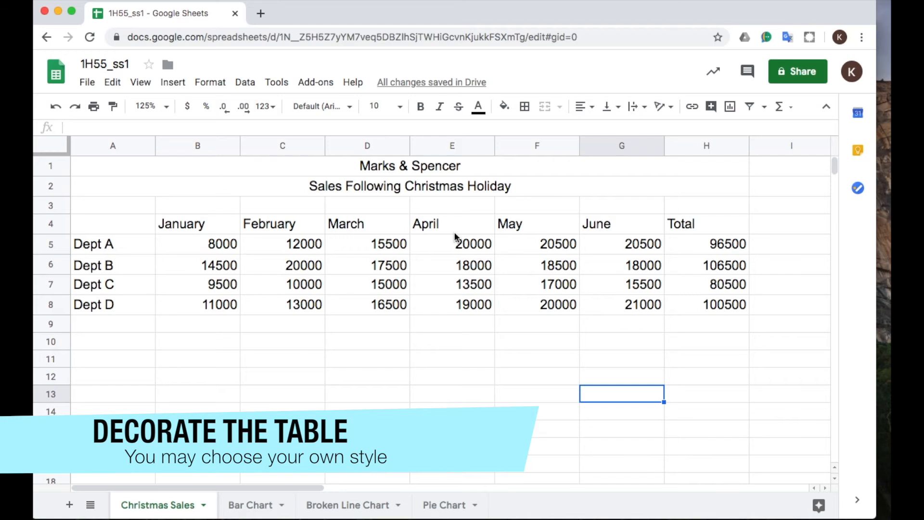
left_click(369, 166)
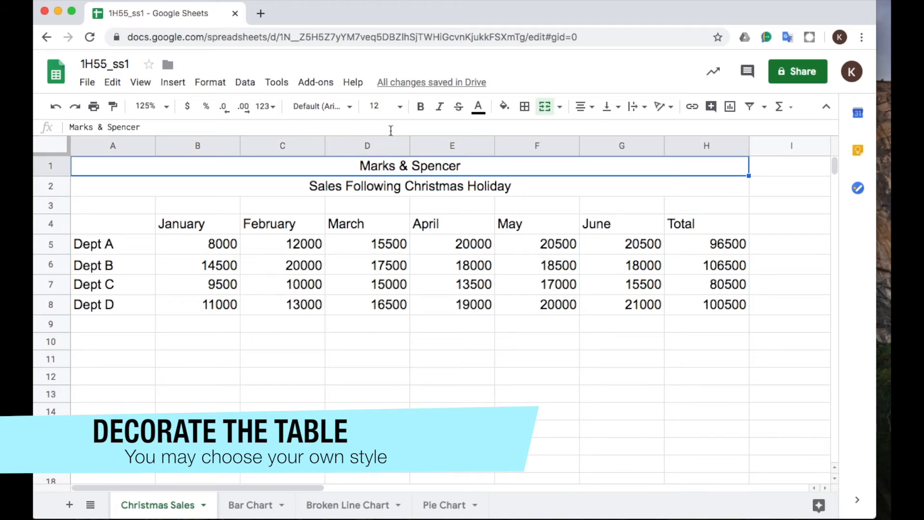
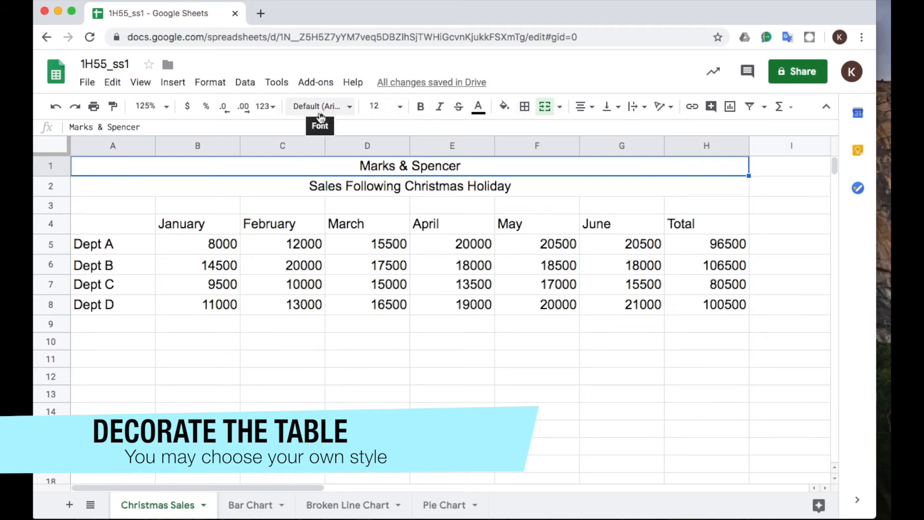
Make the Marks & Spencer title and the Sales Following Christmas Holiday subtitle bold.
left_click(212, 82)
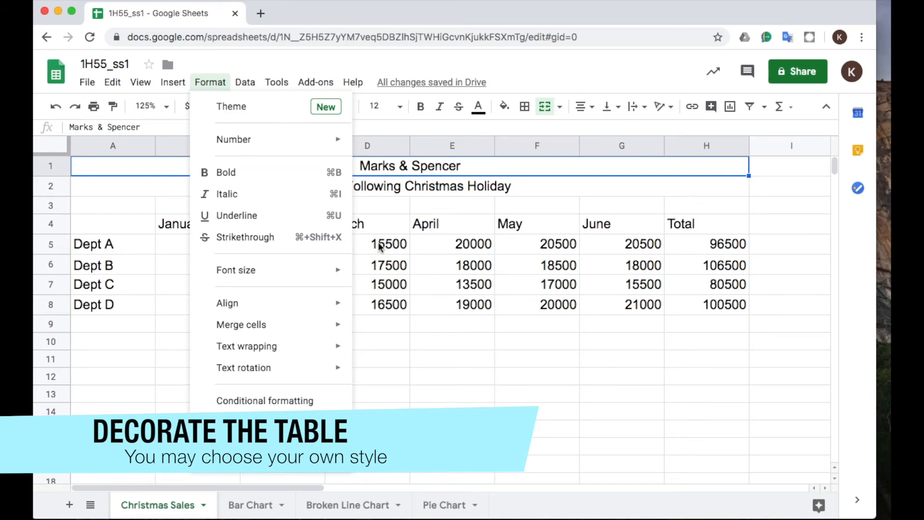
left_click(256, 173)
left_click(310, 186)
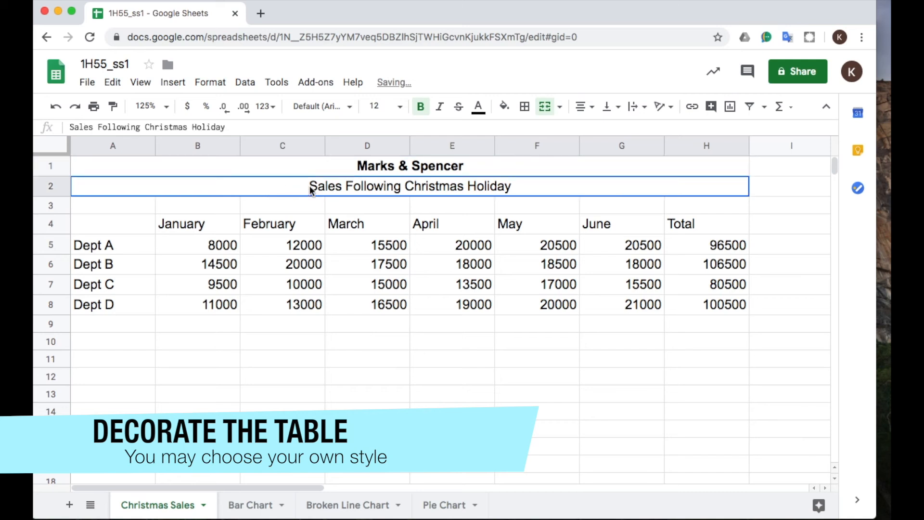
left_click(208, 83)
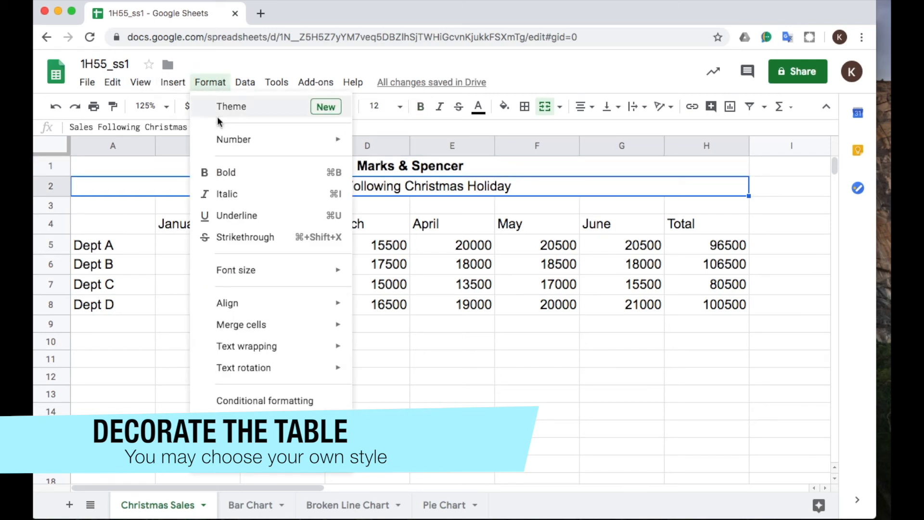
left_click(261, 174)
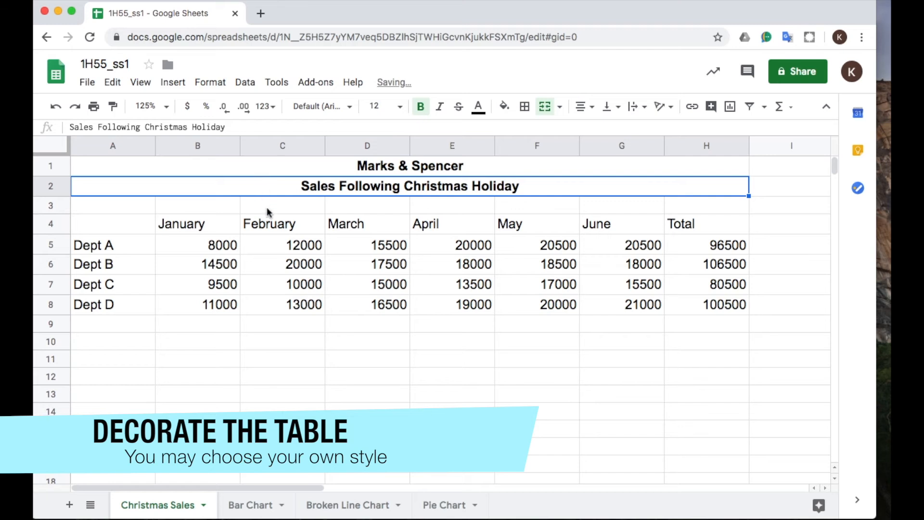
Make the January to Total column headings in row 4 and the Dept A to Dept D row labels bold.
left_click(245, 231)
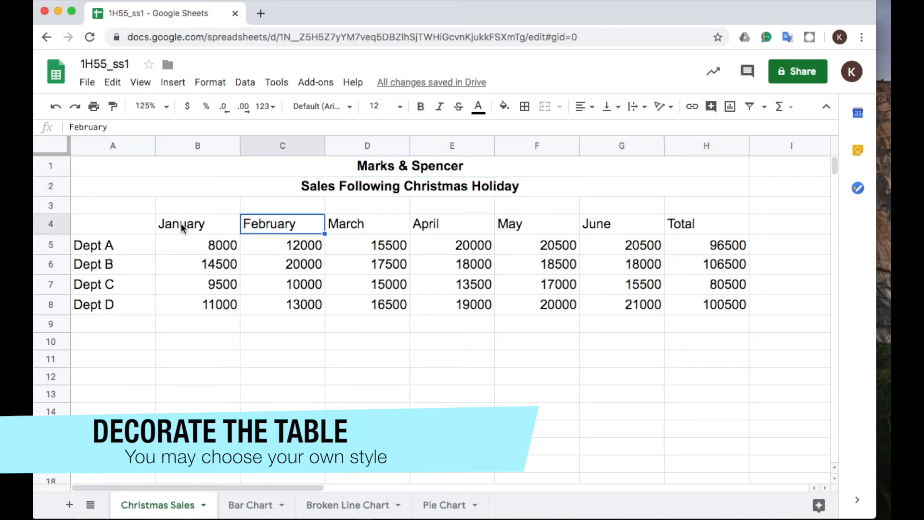
left_click_drag(181, 223, 720, 226)
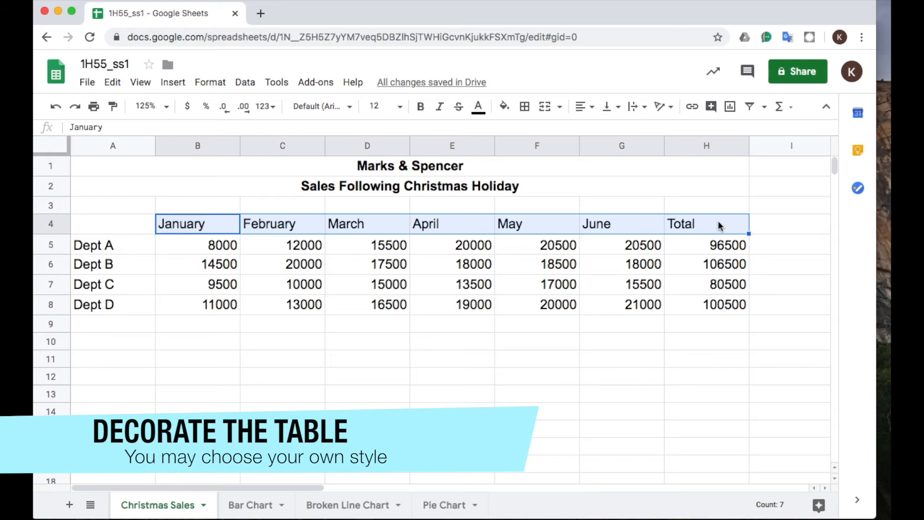
left_click(210, 83)
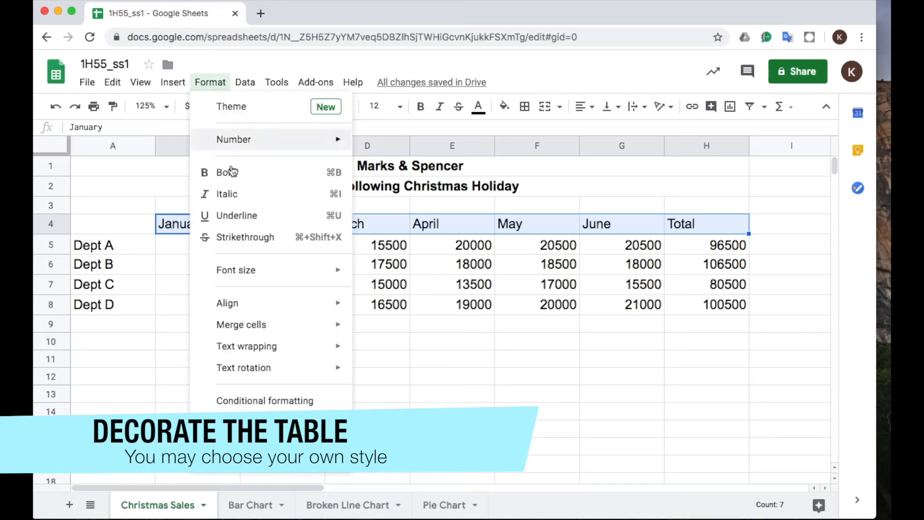
left_click(245, 174)
left_click_drag(122, 242, 134, 303)
left_click(209, 82)
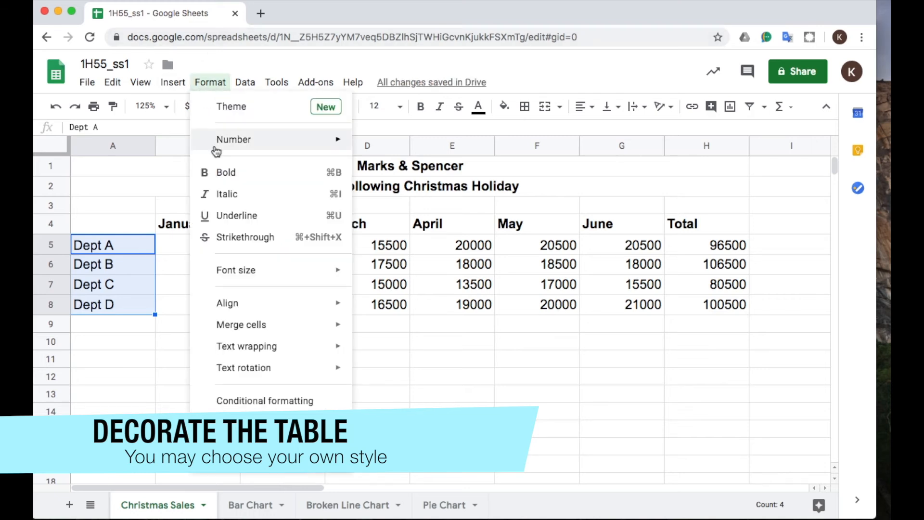
left_click(233, 171)
Add borders around and between all cells of the sales table A4:H8.
left_click_drag(206, 247, 622, 306)
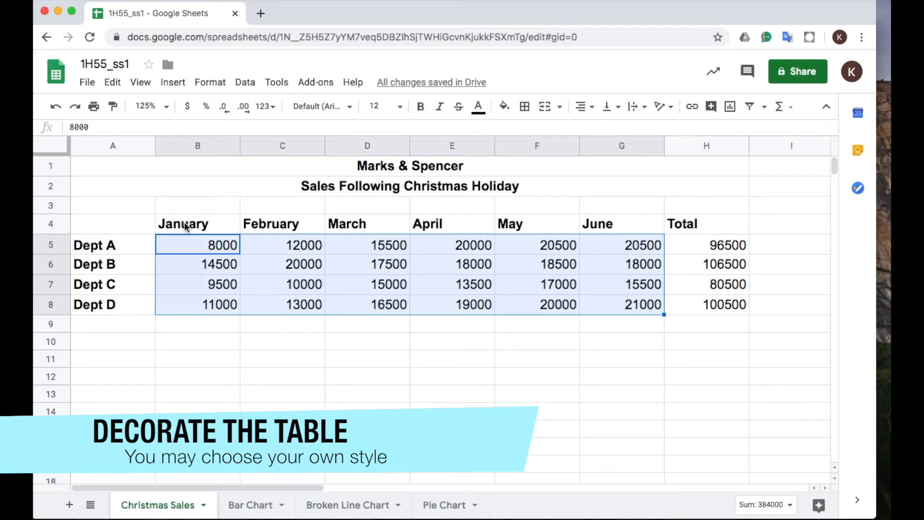
left_click_drag(134, 226, 688, 306)
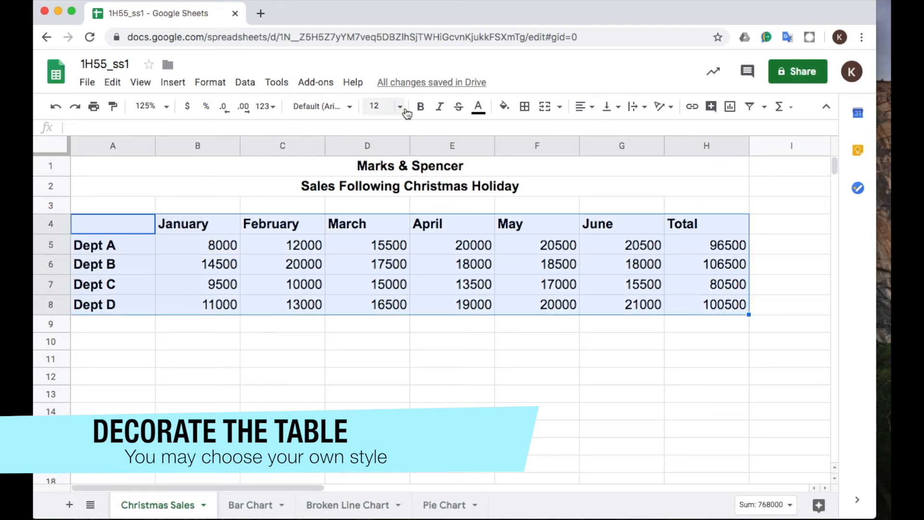
left_click(525, 108)
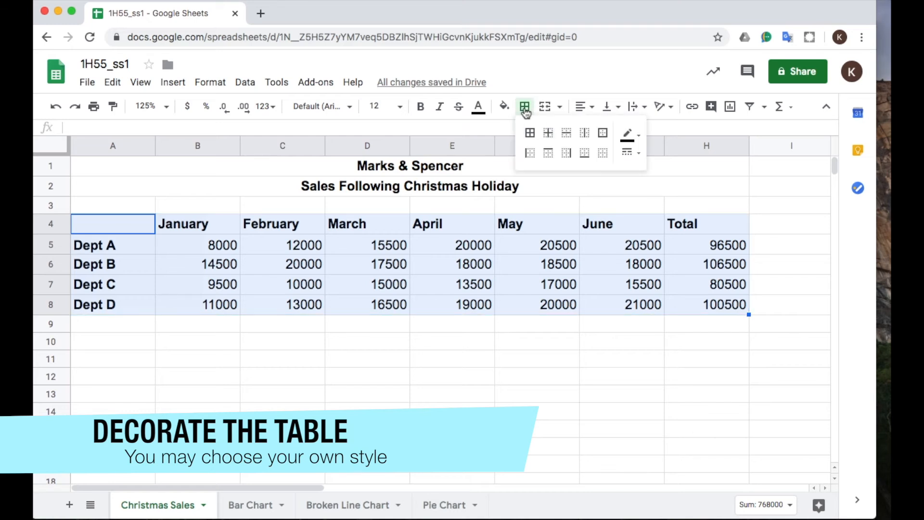
left_click(529, 134)
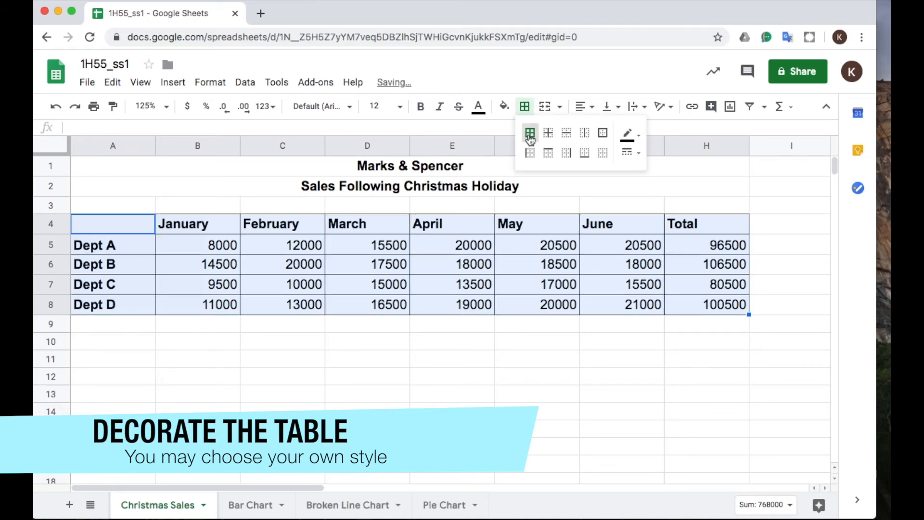
left_click(522, 413)
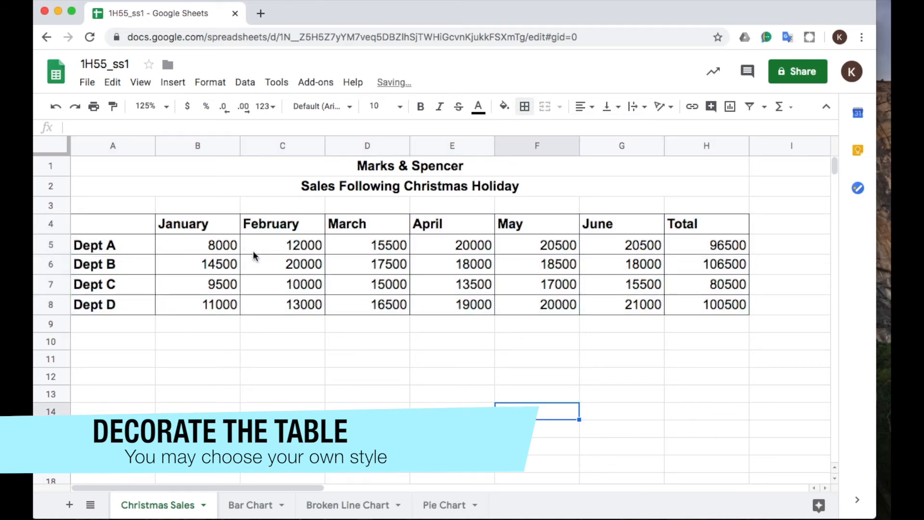
Center the January to Total column headings horizontally in their cells.
left_click_drag(205, 224, 712, 226)
left_click(591, 116)
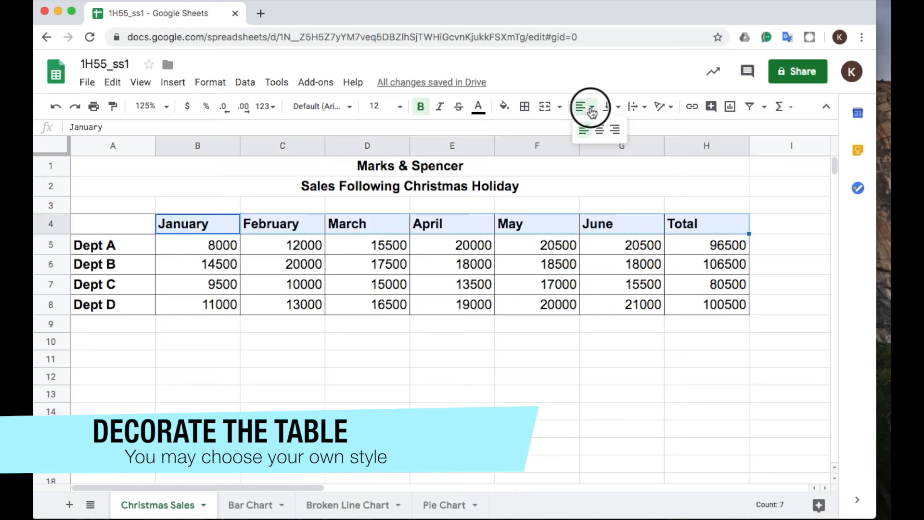
left_click(600, 128)
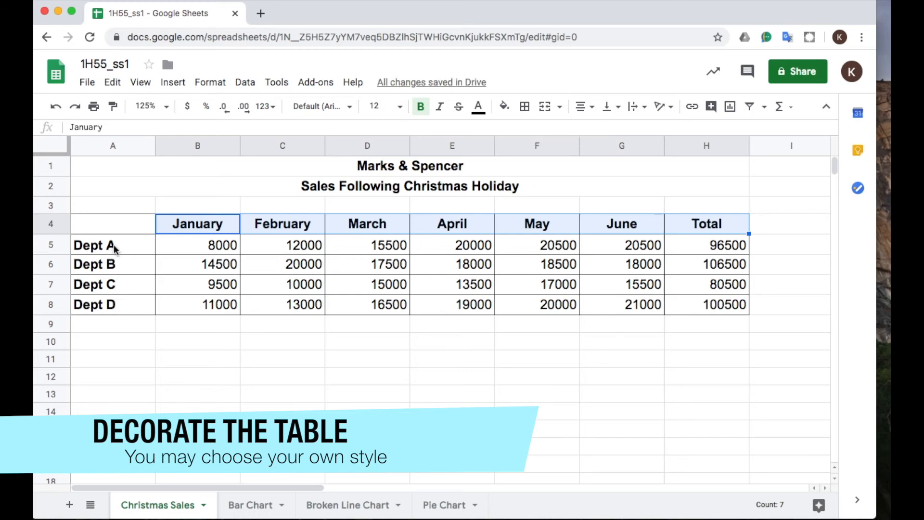
left_click(352, 381)
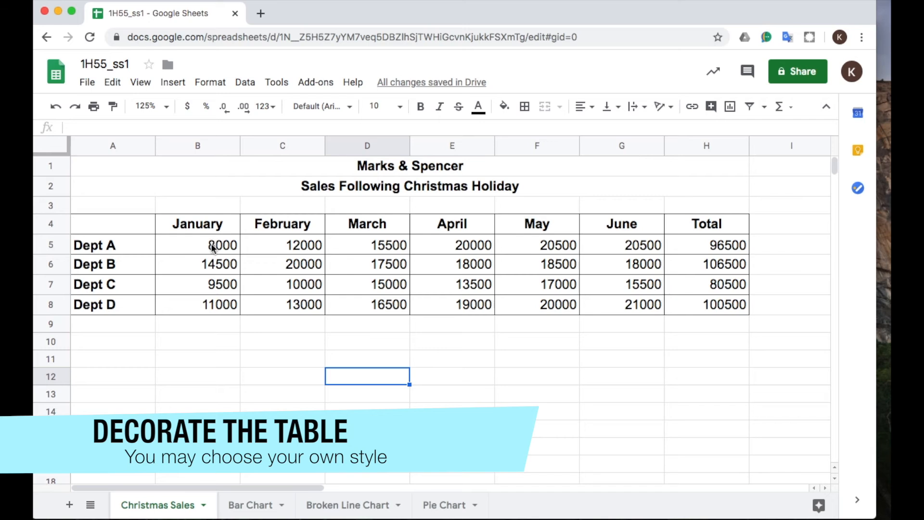
Fill the January to Total heading cells and the Dept A to Dept D label cells with yellow.
left_click_drag(215, 225, 695, 221)
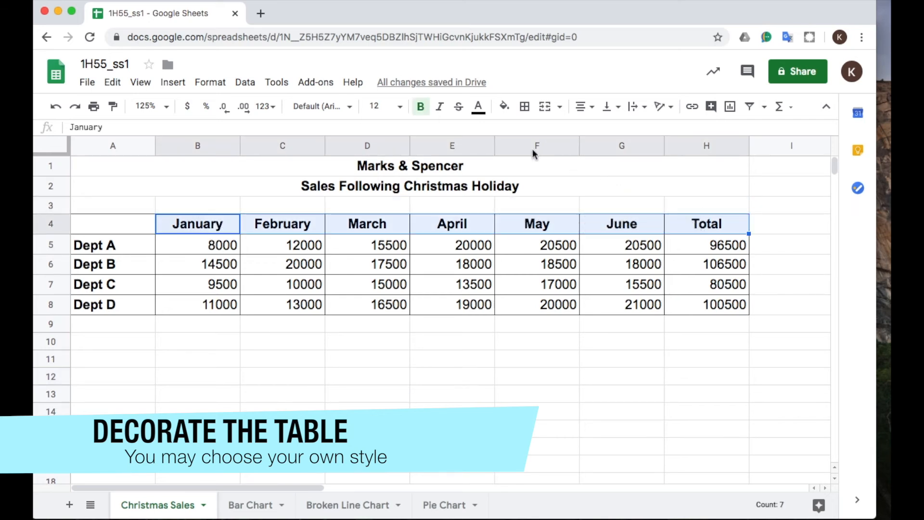
left_click(505, 107)
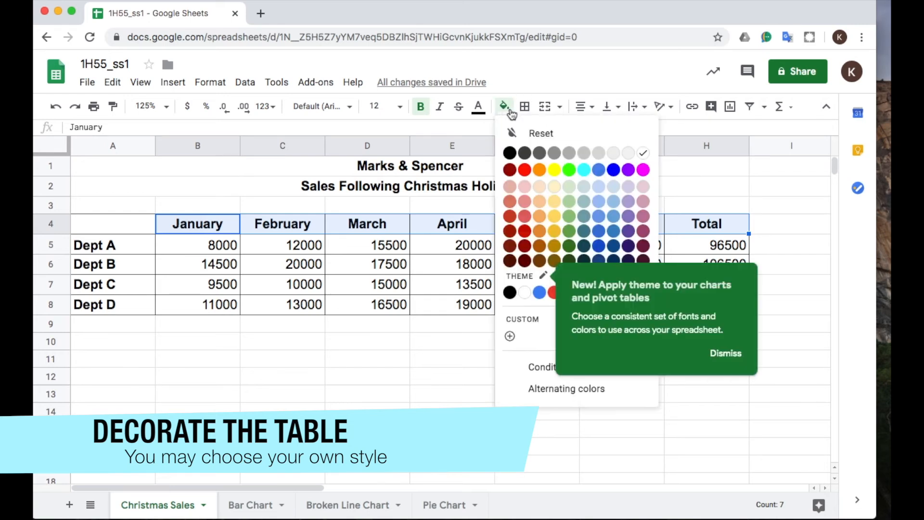
left_click(553, 170)
left_click_drag(110, 243, 129, 303)
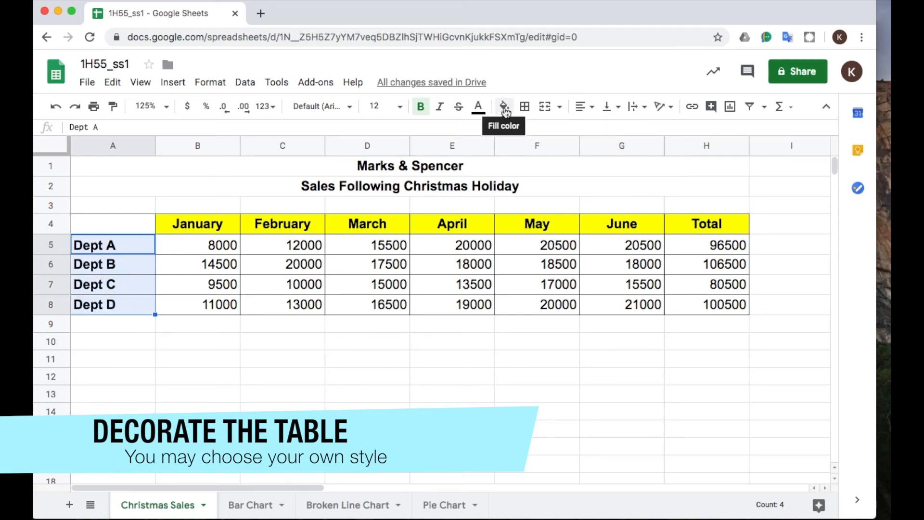
left_click(503, 106)
left_click(553, 174)
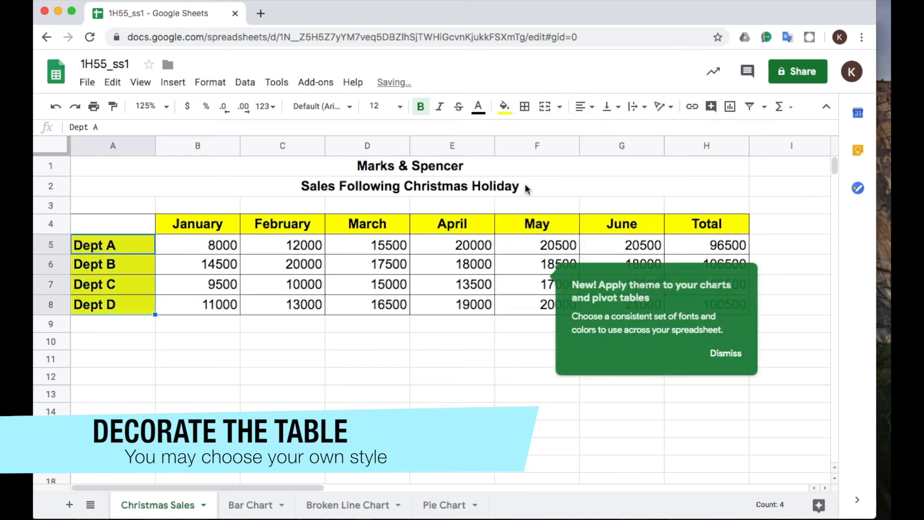
Fill the sales figures and totals in B5:H8 with orange.
left_click_drag(210, 243, 680, 304)
left_click(504, 106)
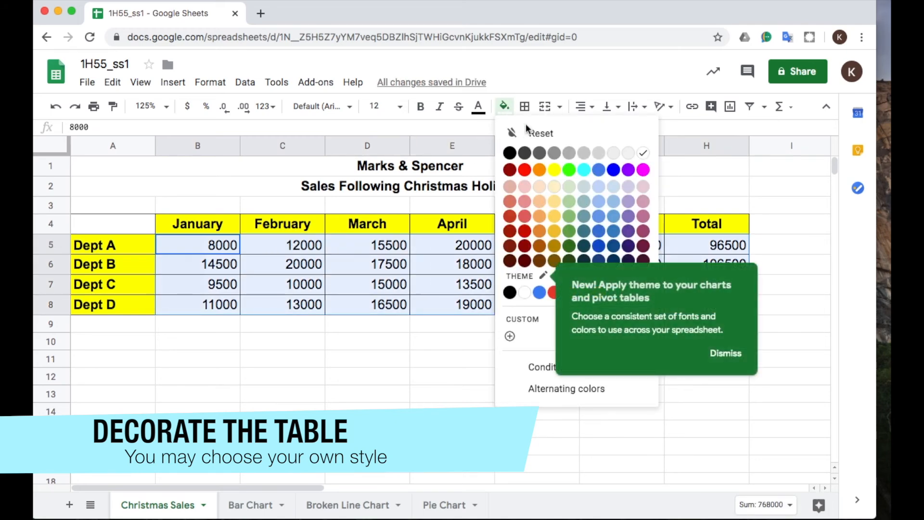
left_click(543, 172)
left_click(468, 368)
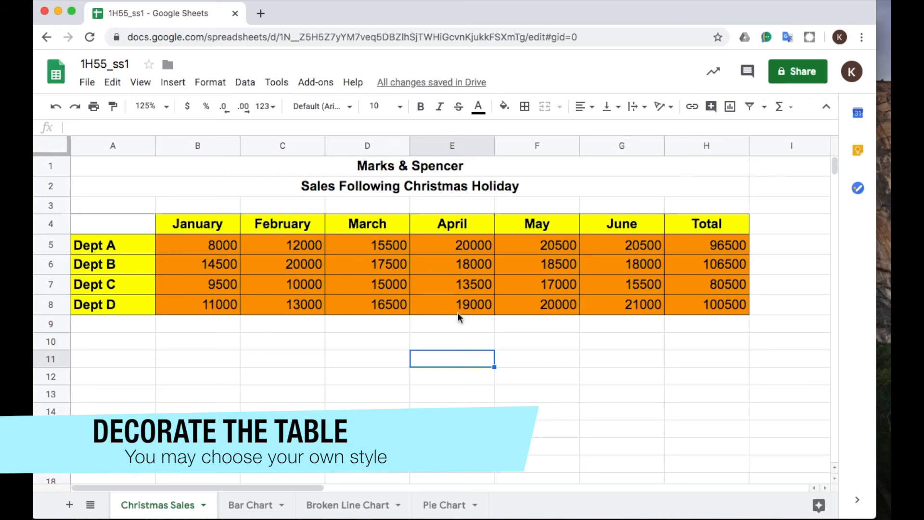
Fill the Marks & Spencer title row with light golden yellow and the subtitle row with a darker golden yellow.
left_click(327, 168)
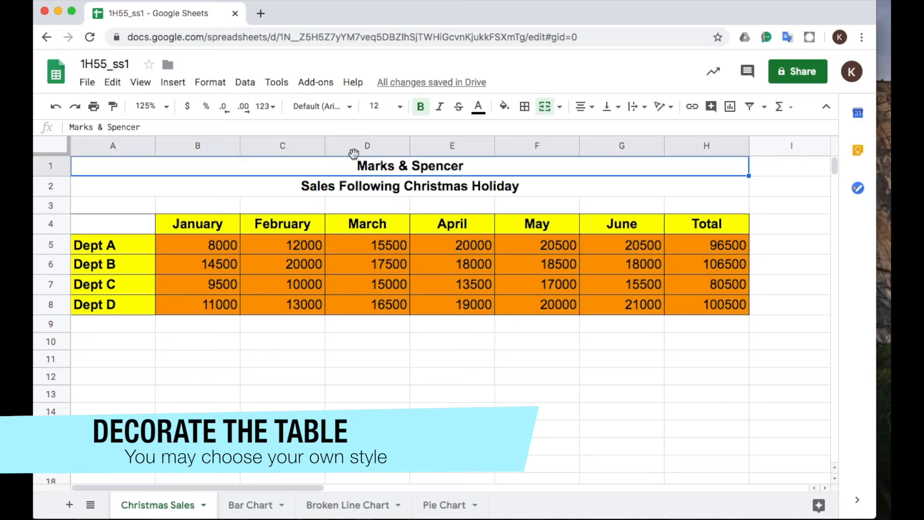
left_click(505, 108)
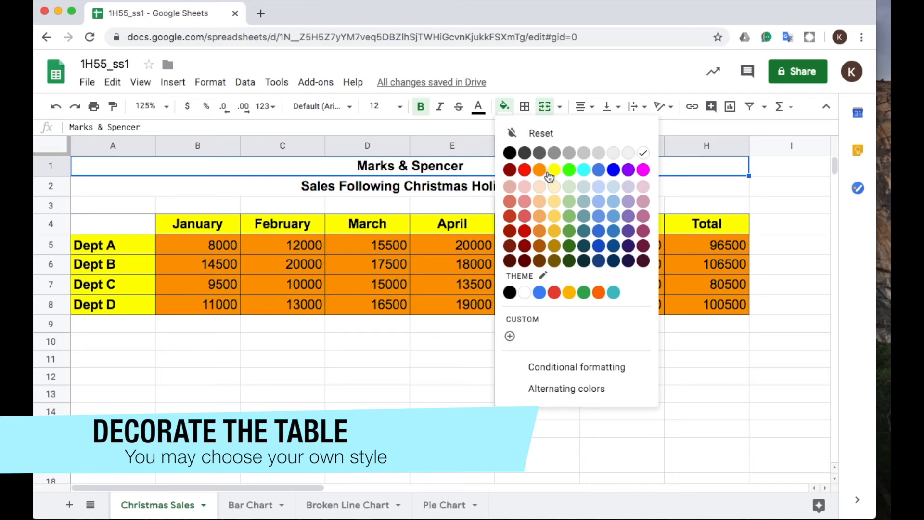
left_click(554, 216)
left_click(437, 188)
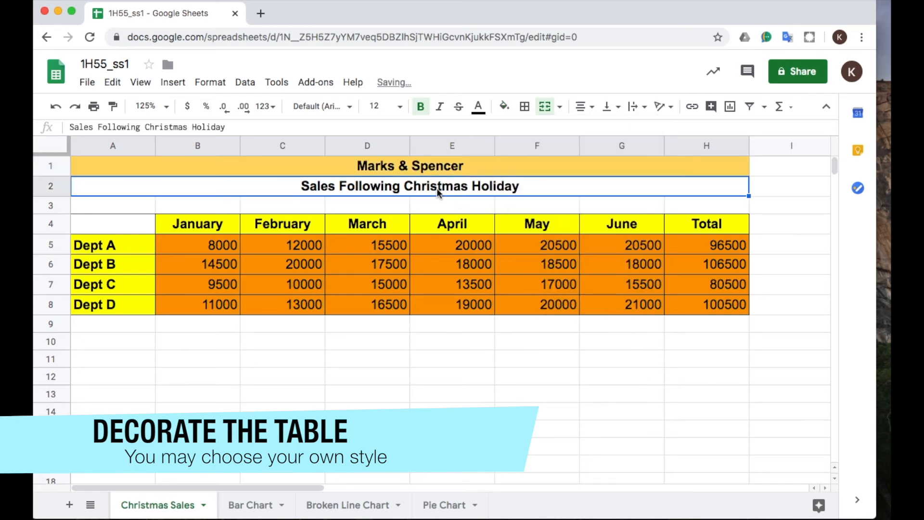
left_click(503, 106)
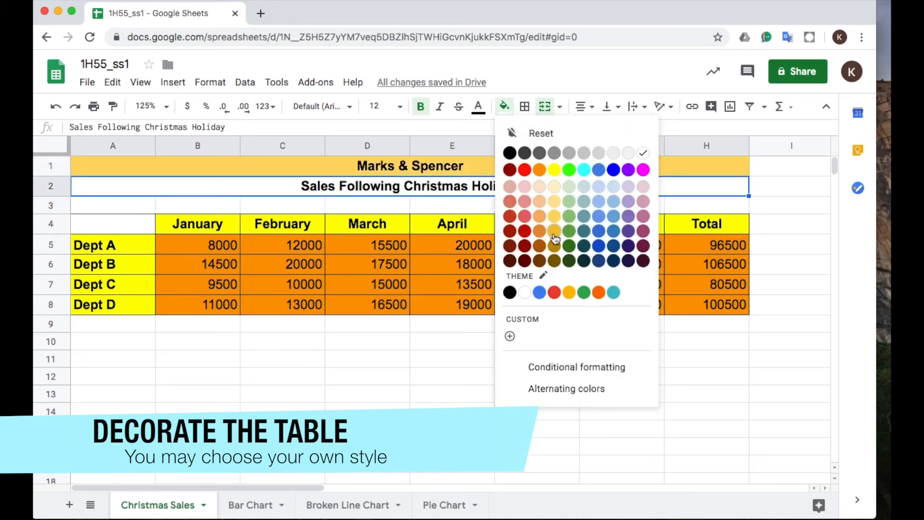
left_click(552, 232)
left_click(490, 329)
left_click(477, 383)
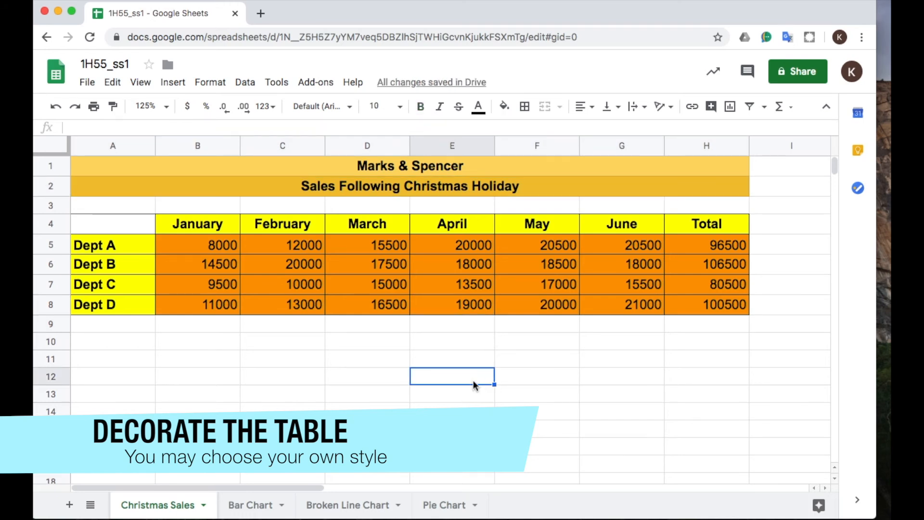
Change the text color of the Marks & Spencer title to blue.
left_click(374, 165)
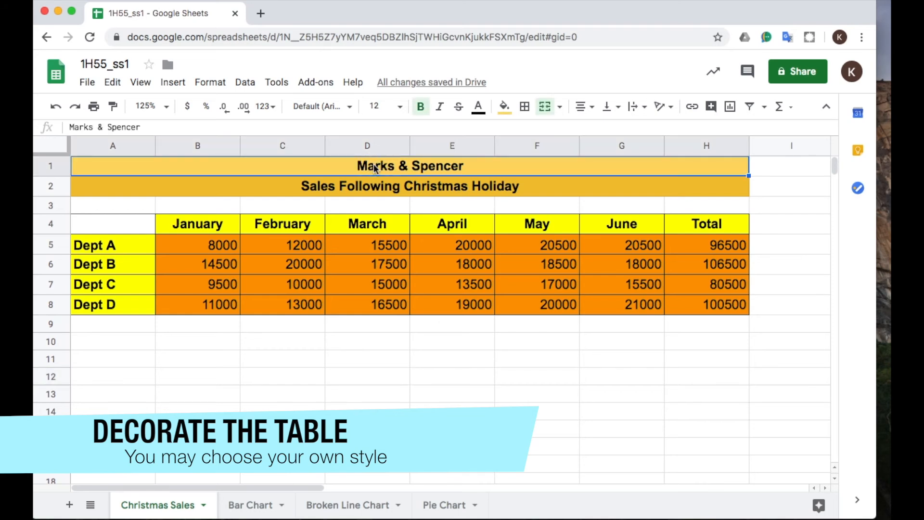
left_click(478, 107)
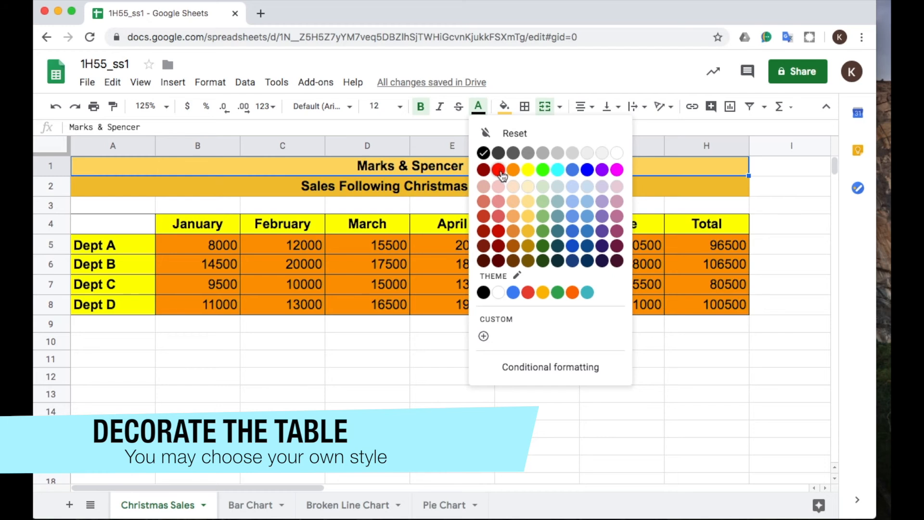
left_click(587, 169)
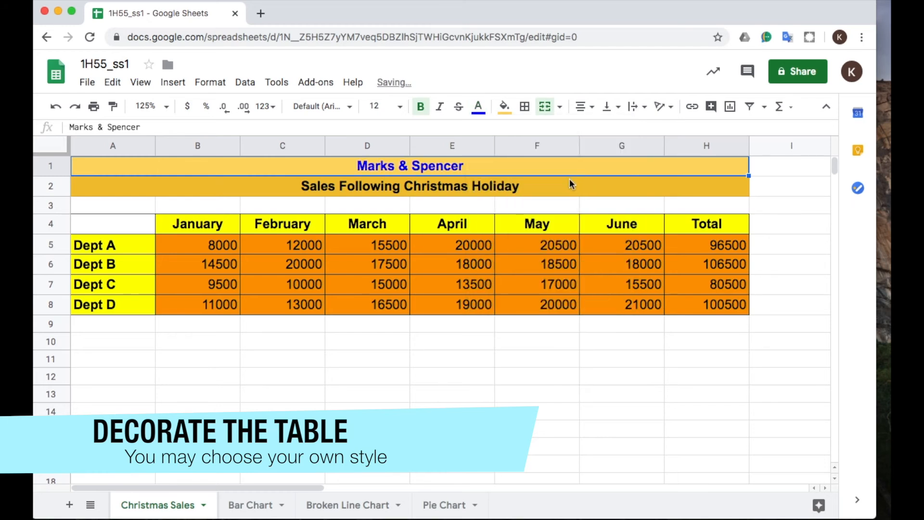
left_click(538, 400)
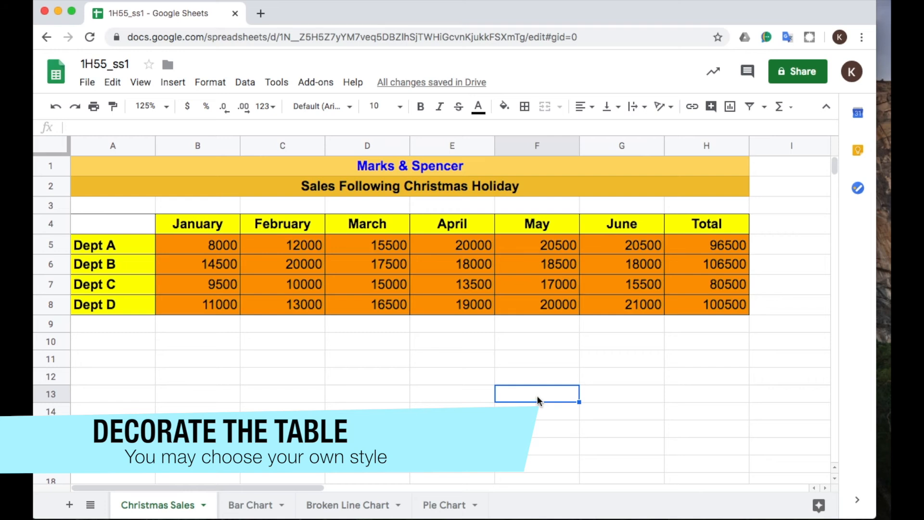
Format the sales figures and totals in B5:H8 as Currency with two decimals.
left_click(222, 246)
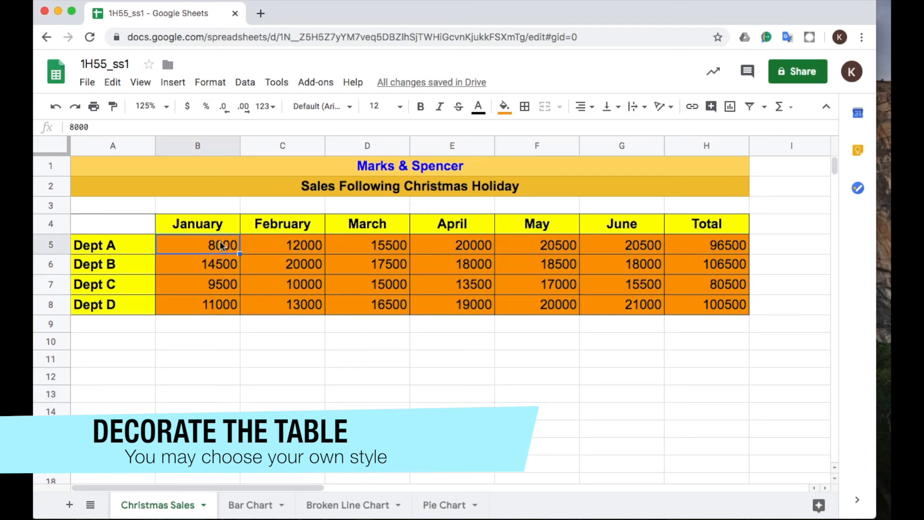
left_click_drag(222, 246, 731, 306)
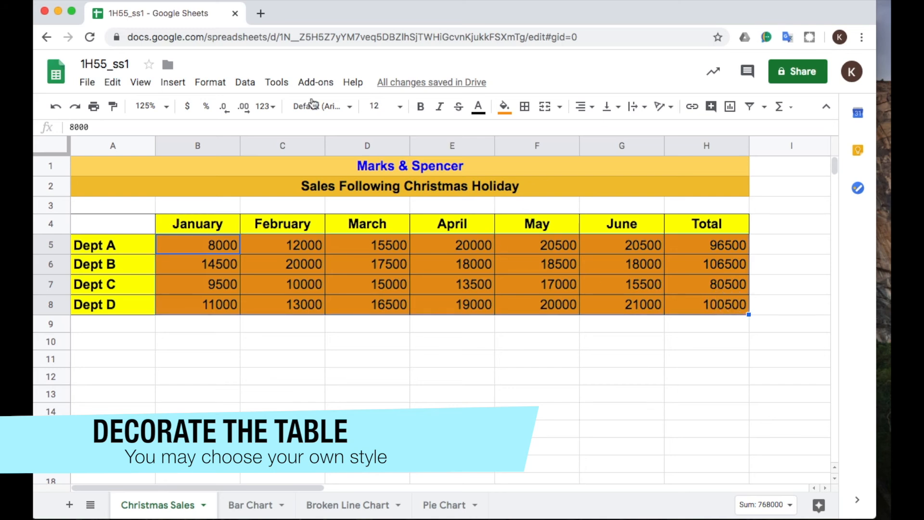
left_click(208, 84)
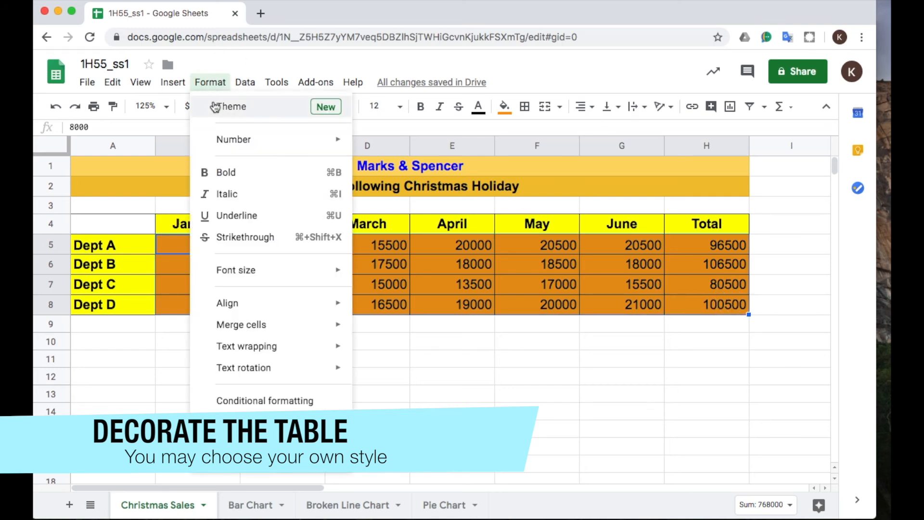
mouse_move(244, 145)
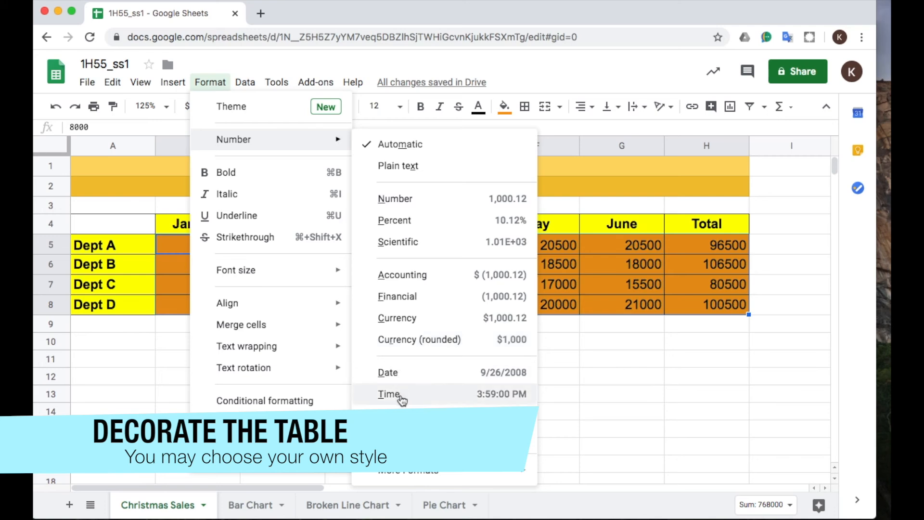
left_click(396, 320)
left_click(451, 408)
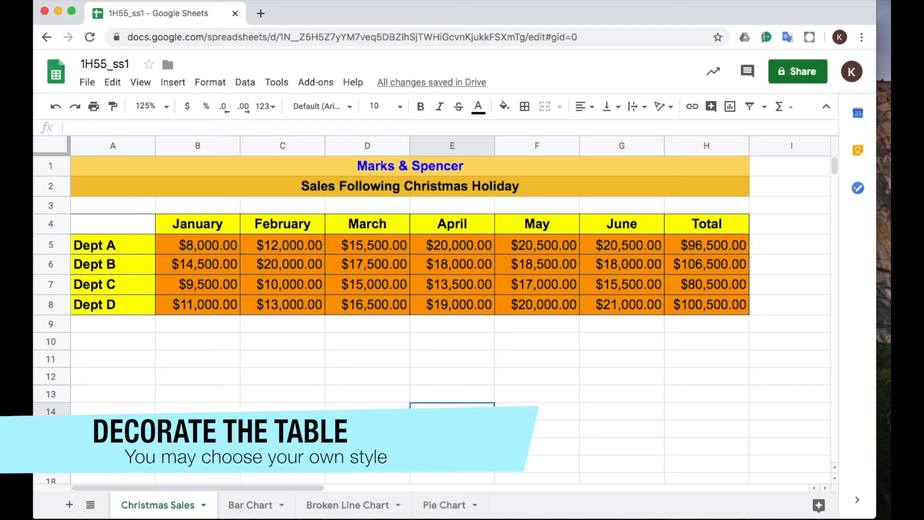
Open the chart style settings of the column chart on the Bar Chart sheet.
left_click(250, 504)
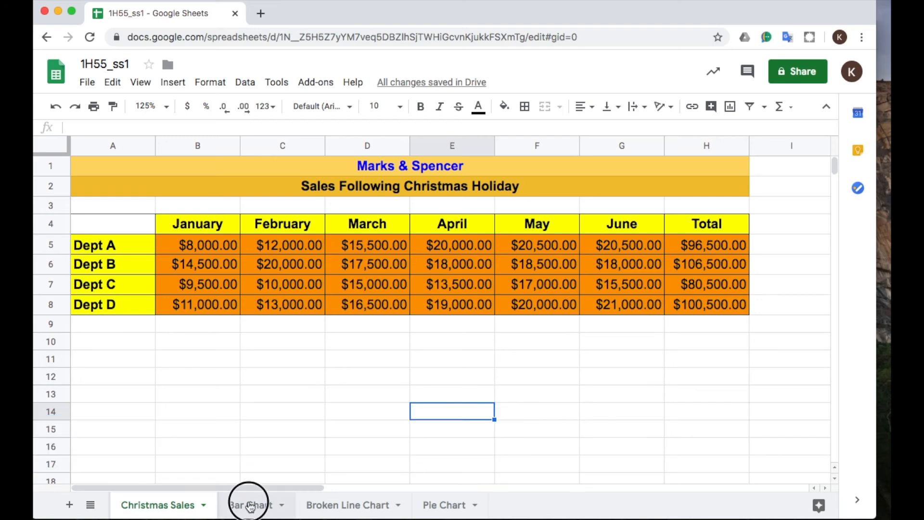
left_click(769, 334)
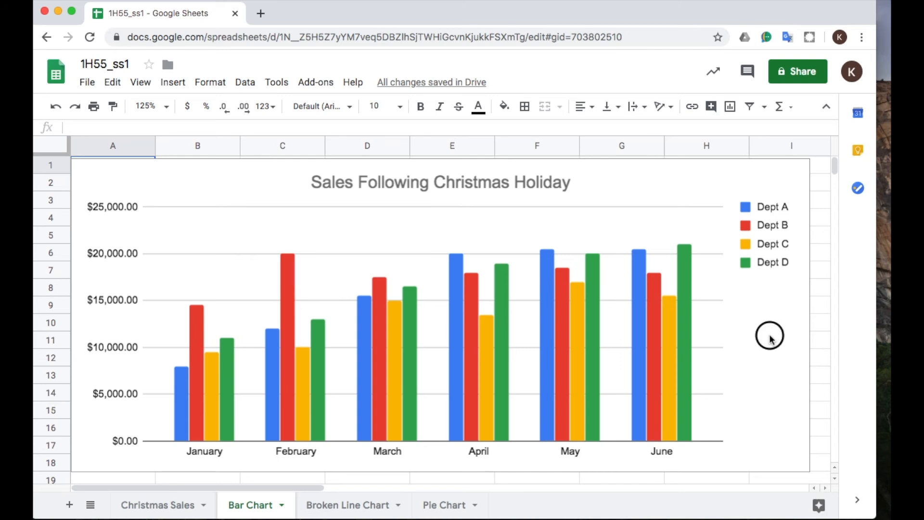
double_click(769, 333)
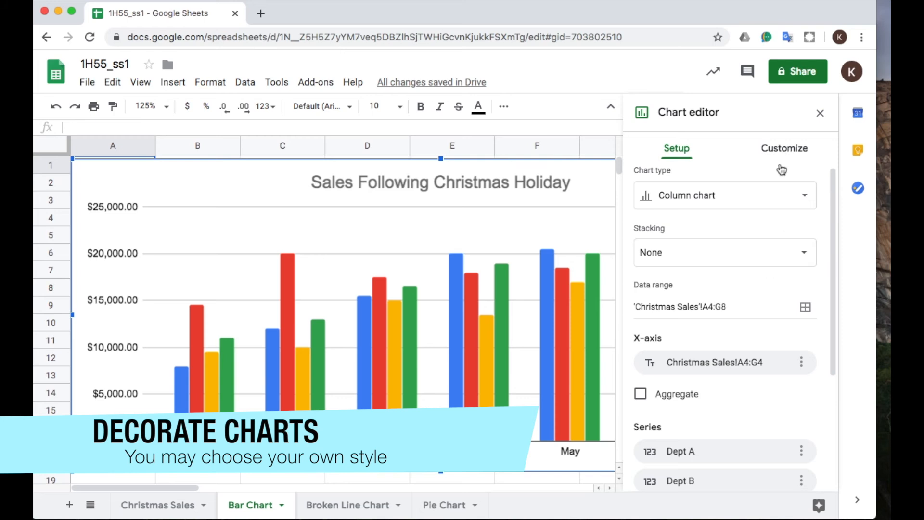
scroll(768, 321, "down", 1)
scroll(768, 324, "down", 4)
scroll(768, 323, "up", 5)
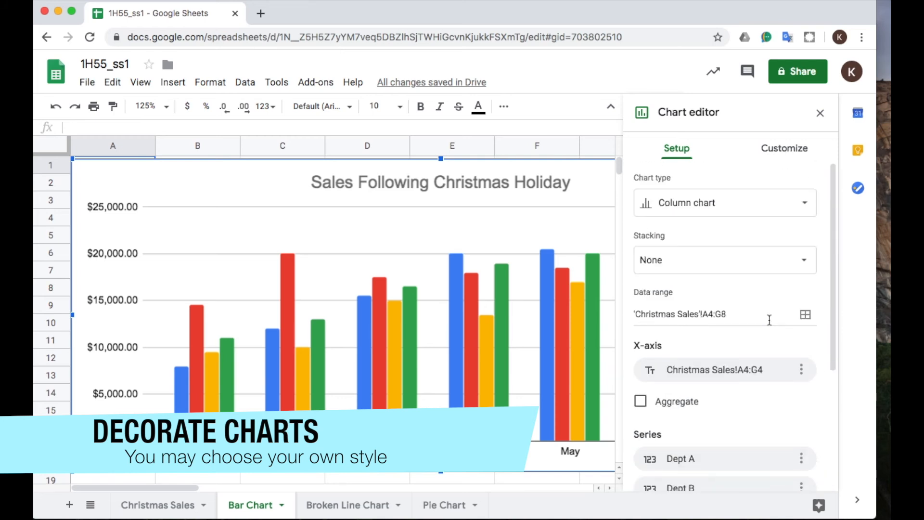
left_click(784, 149)
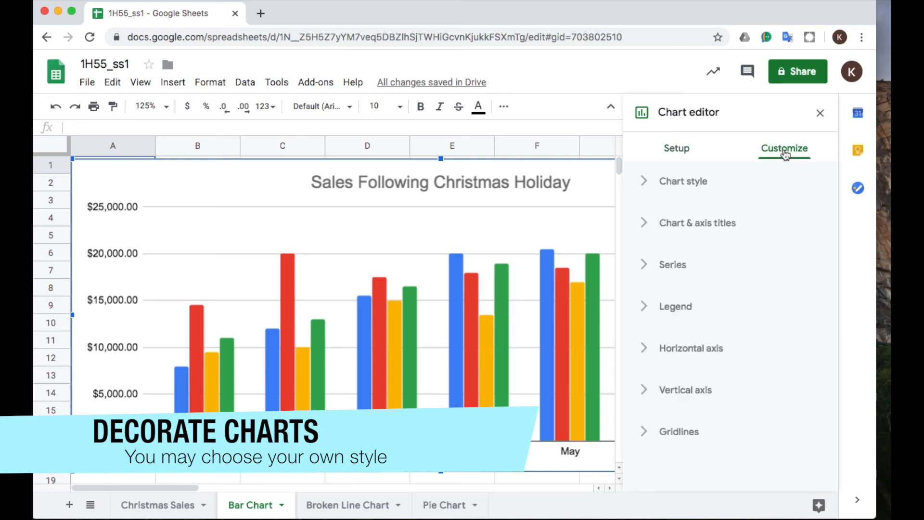
left_click(646, 186)
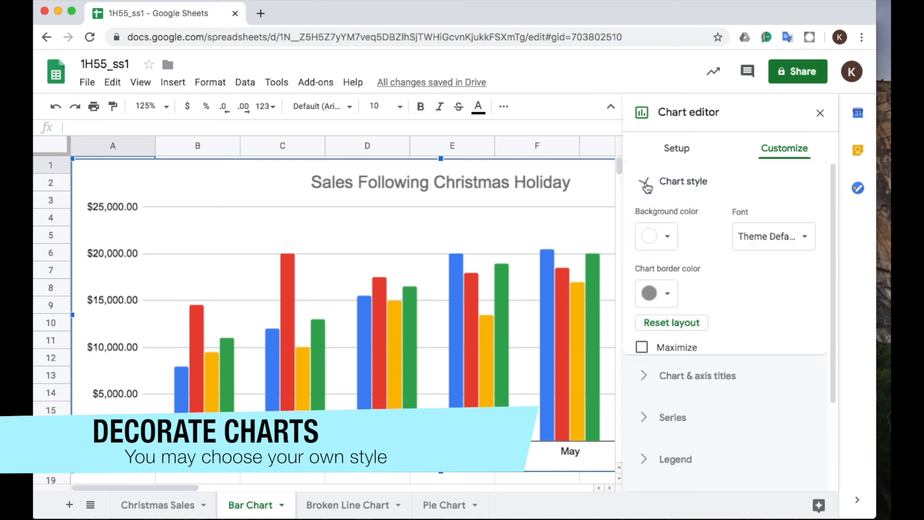
Try light orange and dusty pink as the column chart's background color.
left_click(668, 239)
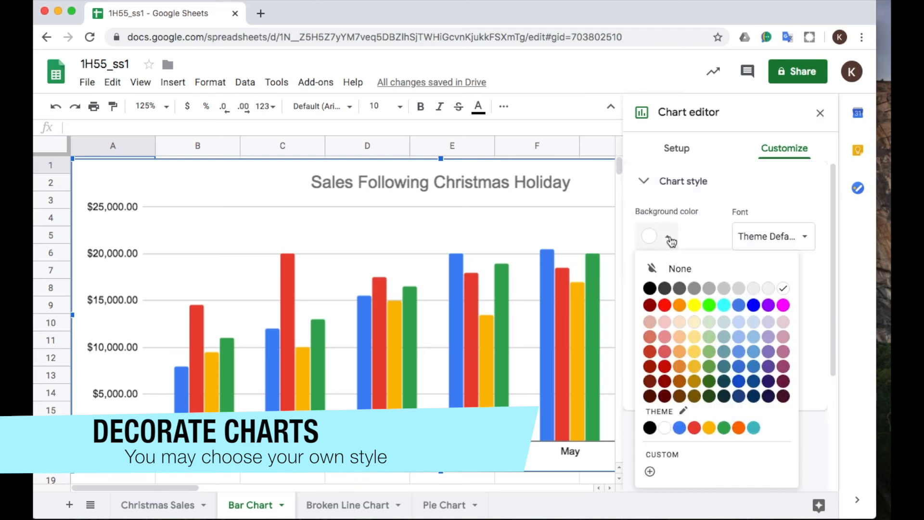
left_click(679, 353)
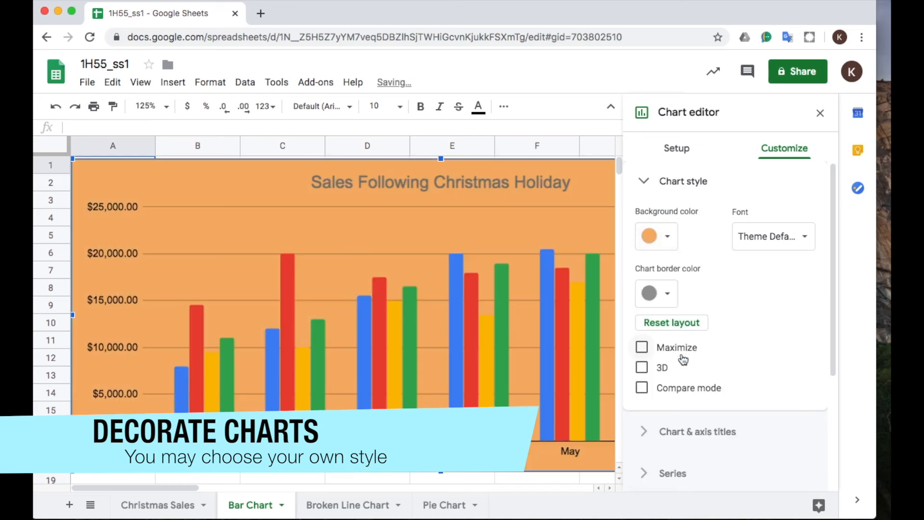
left_click(668, 237)
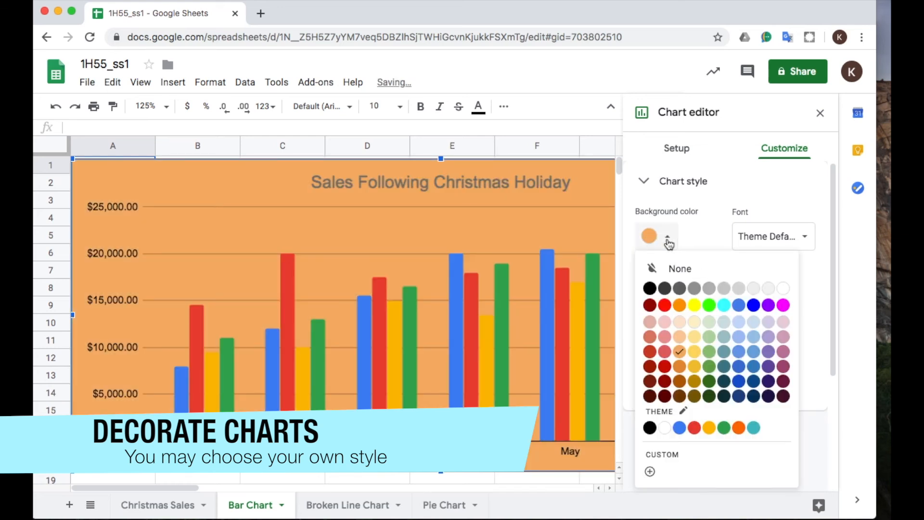
left_click(784, 337)
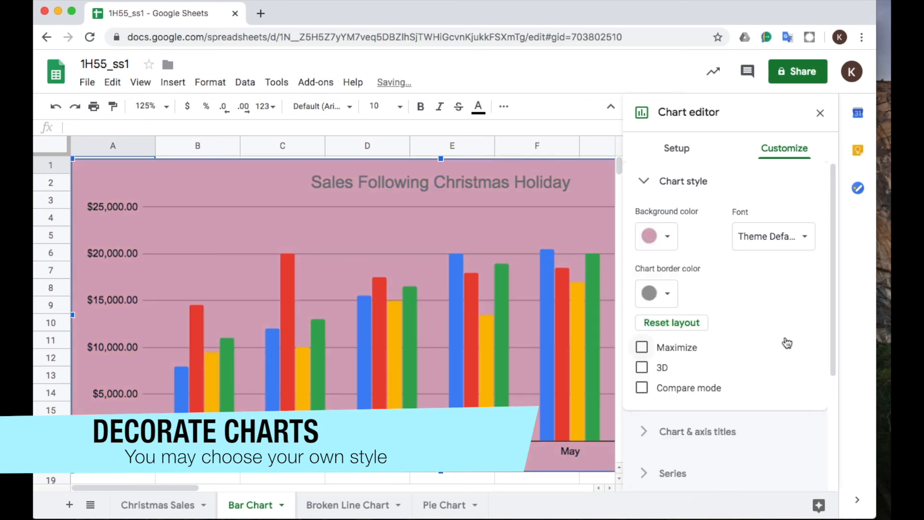
Set the column chart's background color to pale pink.
left_click(669, 237)
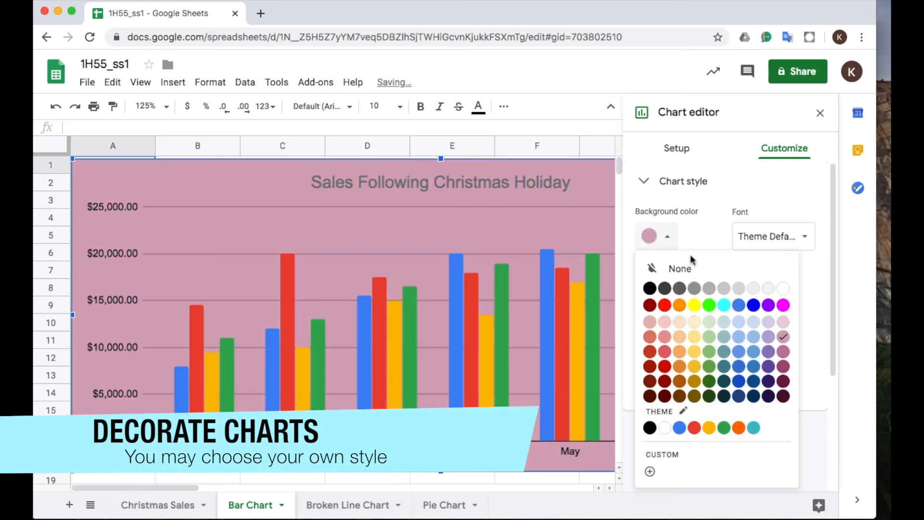
left_click(783, 322)
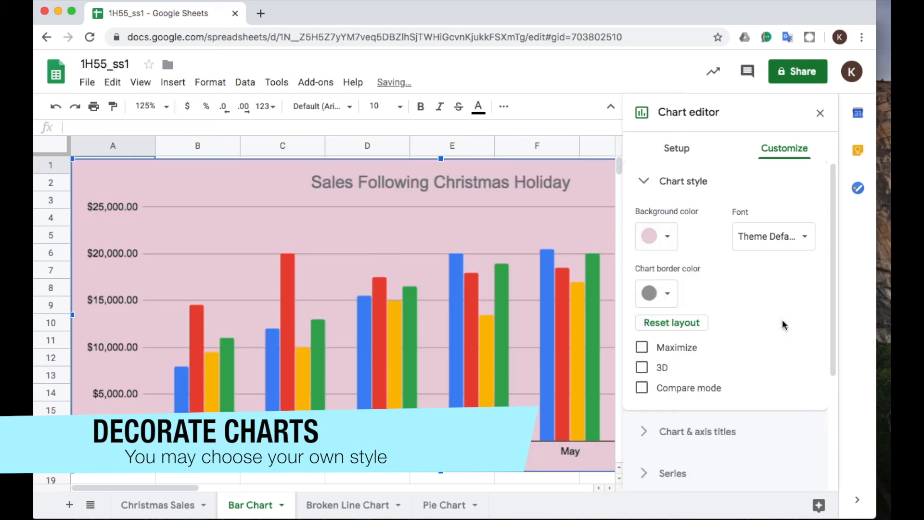
left_click(667, 239)
left_click(668, 239)
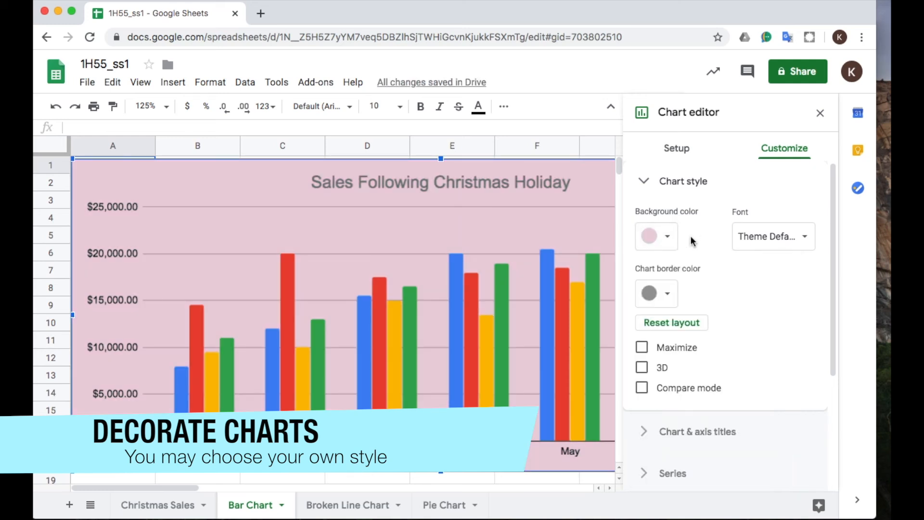
Turn on the 3D style for the column chart.
left_click(670, 295)
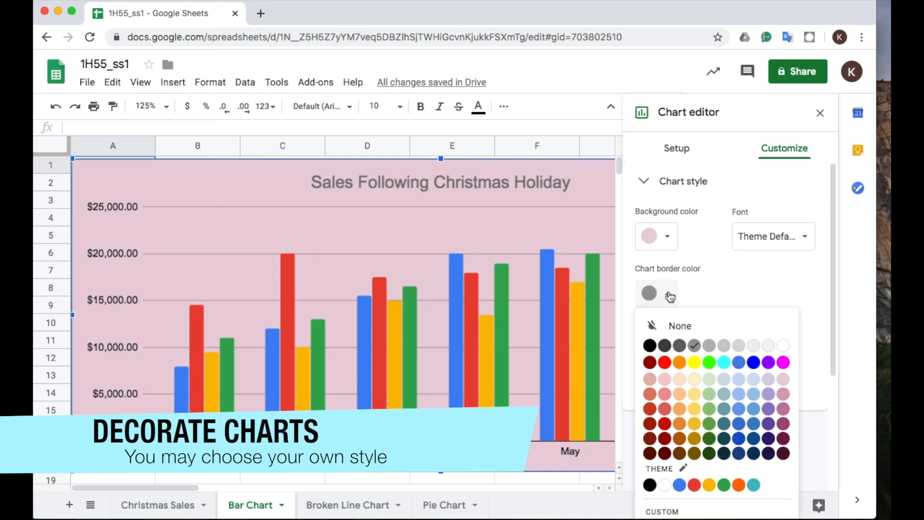
left_click(703, 291)
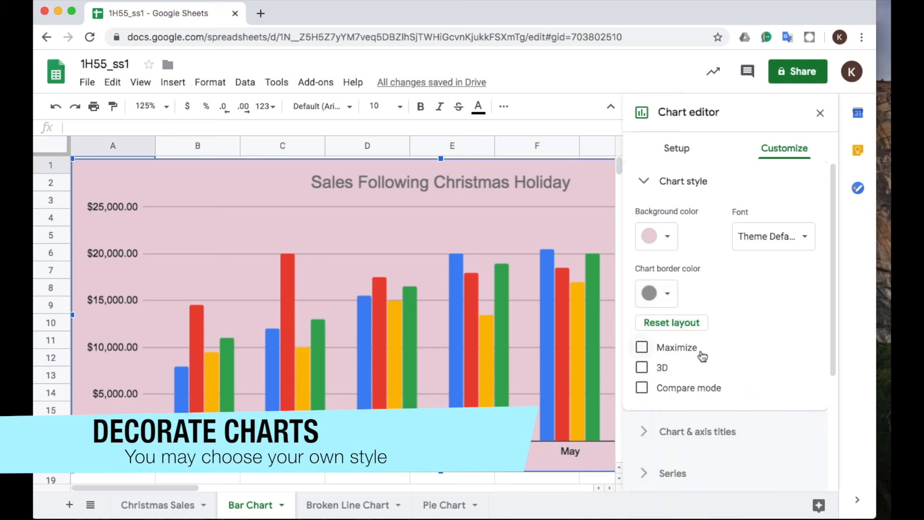
left_click(642, 367)
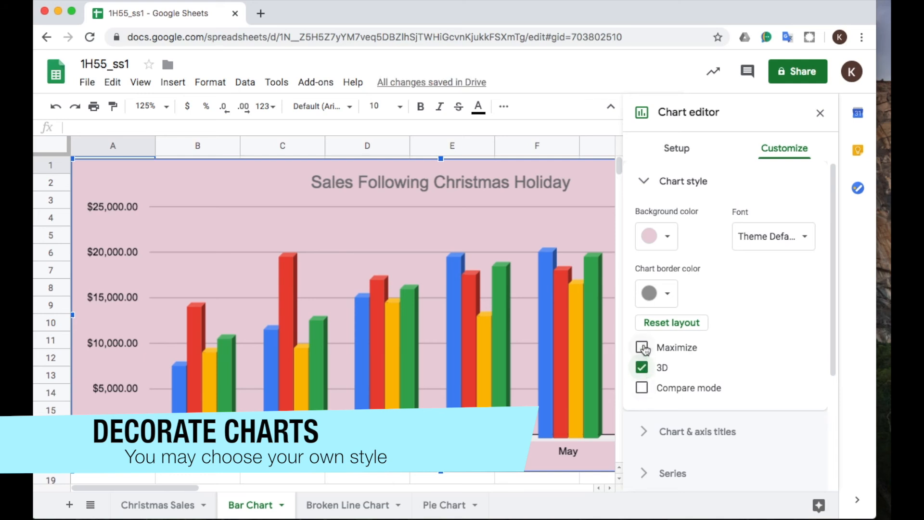
Set the text color of the column chart's title to dark purple and close the chart editor.
scroll(741, 356, "down", 2)
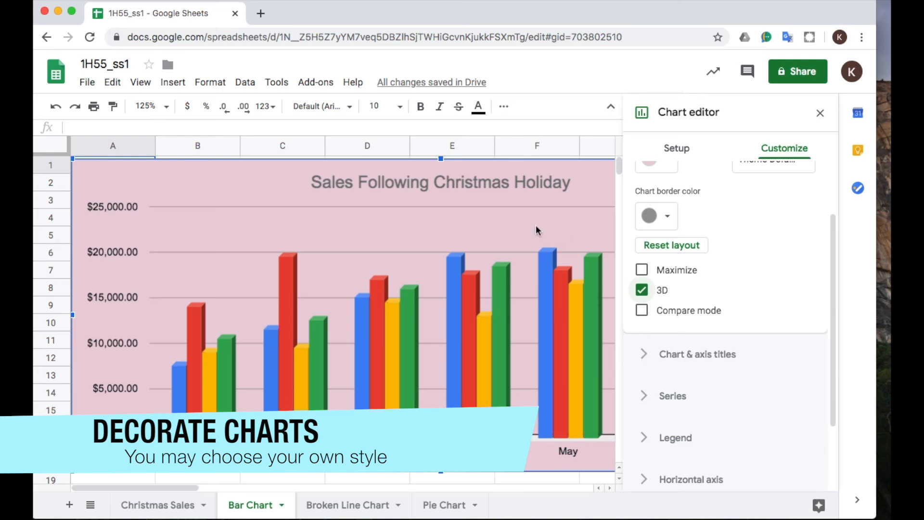
left_click(493, 182)
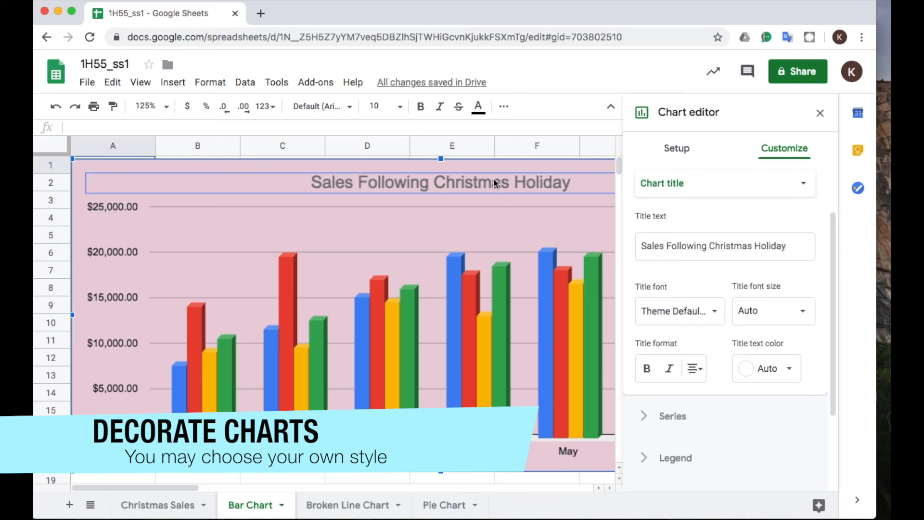
left_click(785, 371)
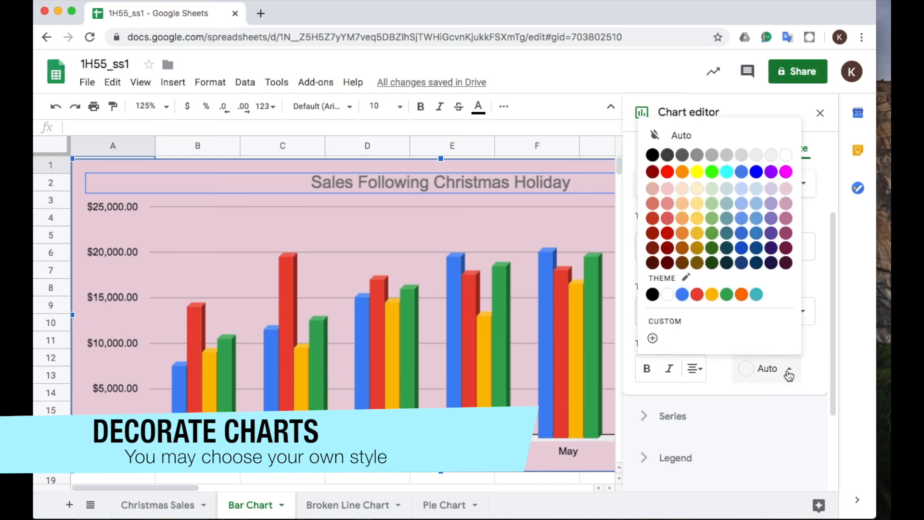
left_click(726, 234)
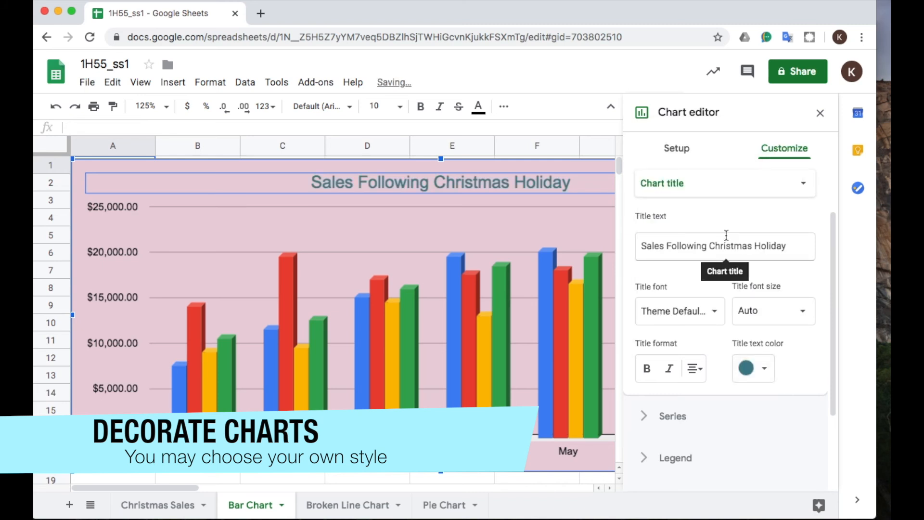
left_click(761, 371)
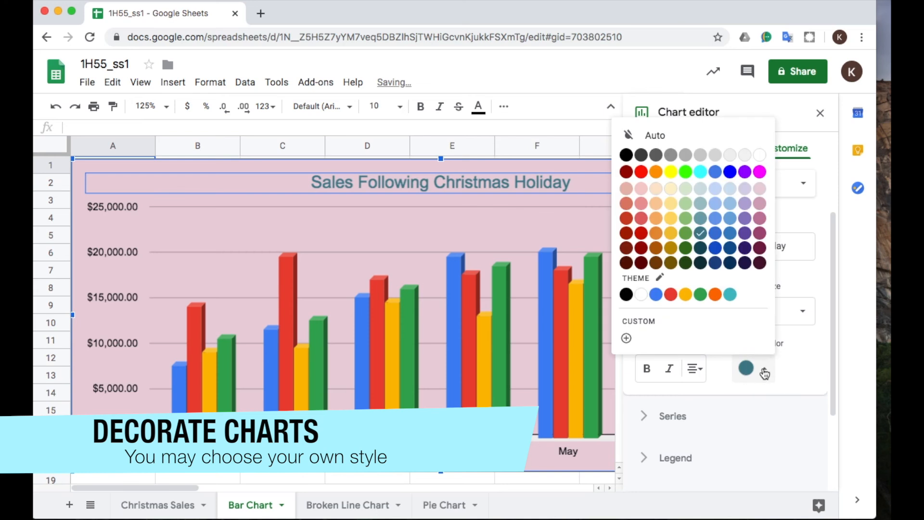
left_click(745, 250)
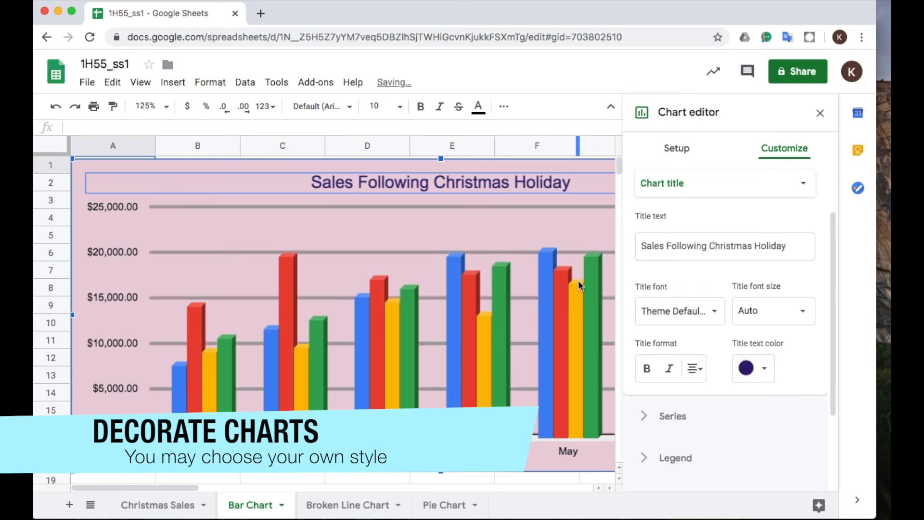
left_click(435, 281)
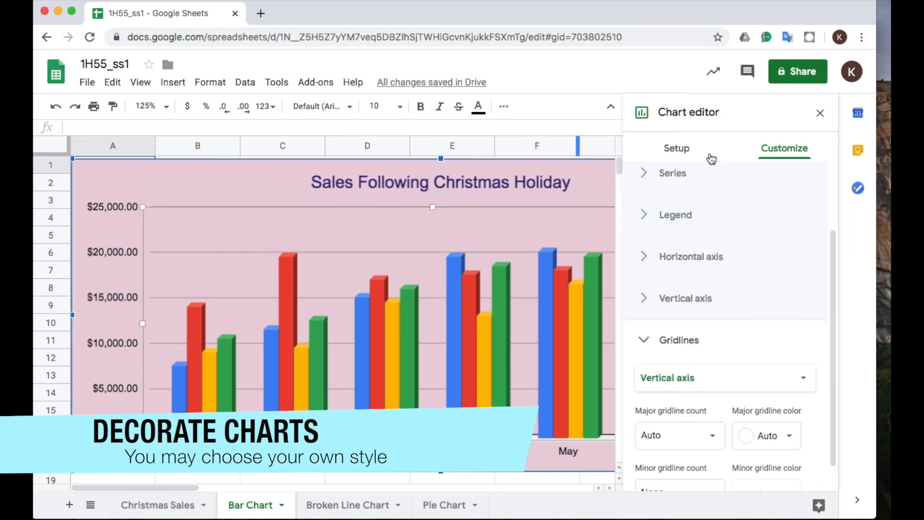
left_click(819, 113)
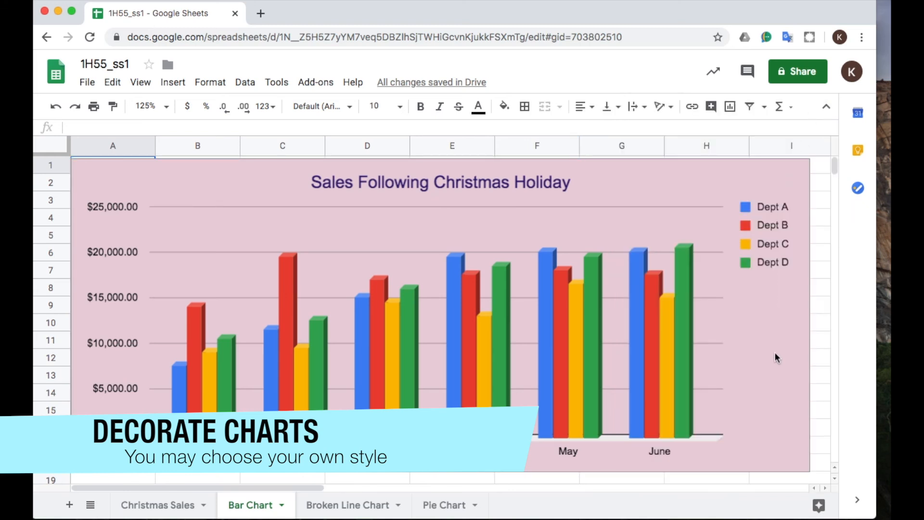
Set the background color of the line chart on the Broken Line Chart sheet to dark orange.
left_click(332, 505)
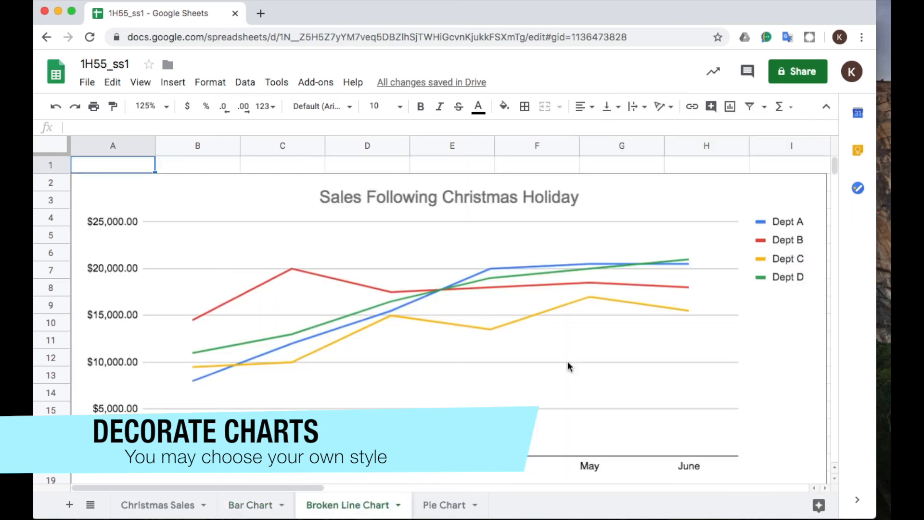
double_click(790, 356)
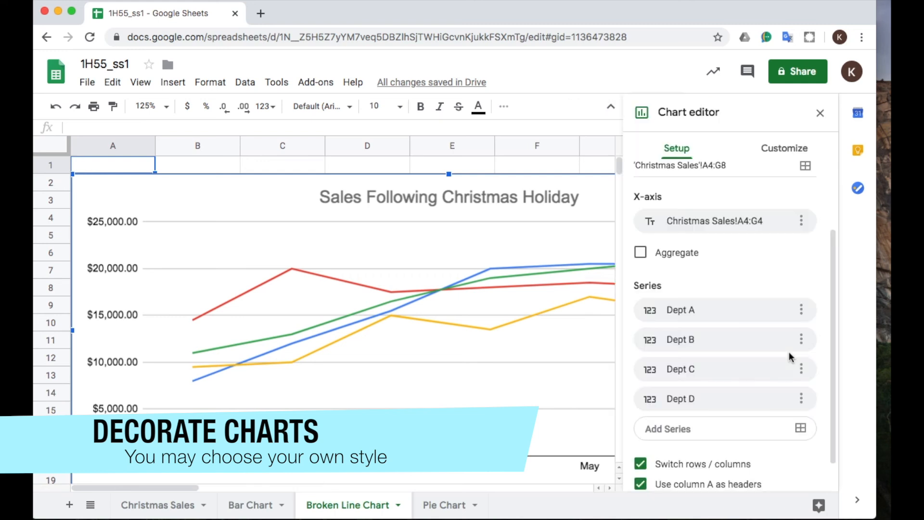
left_click(784, 148)
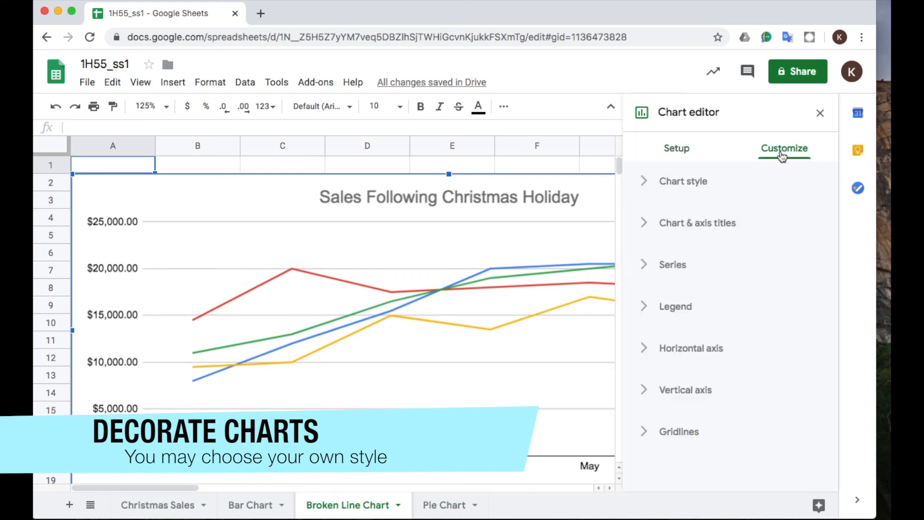
left_click(645, 181)
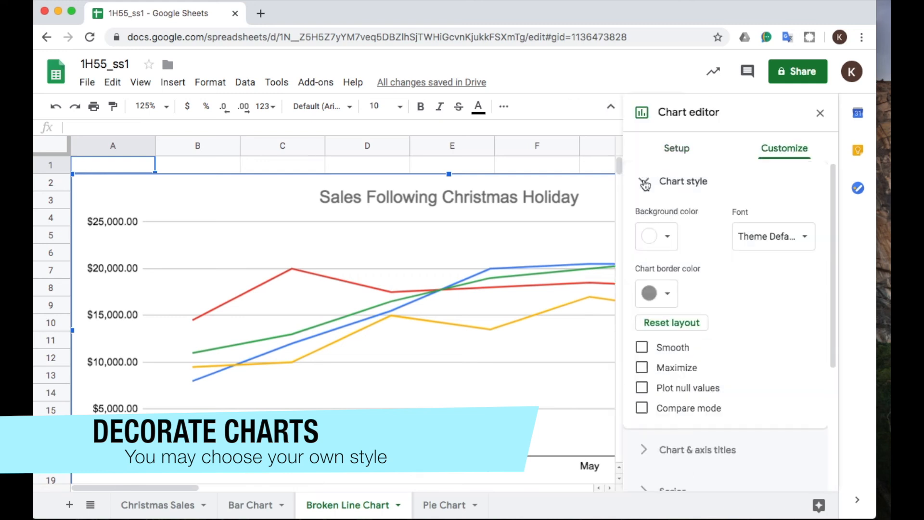
left_click(670, 242)
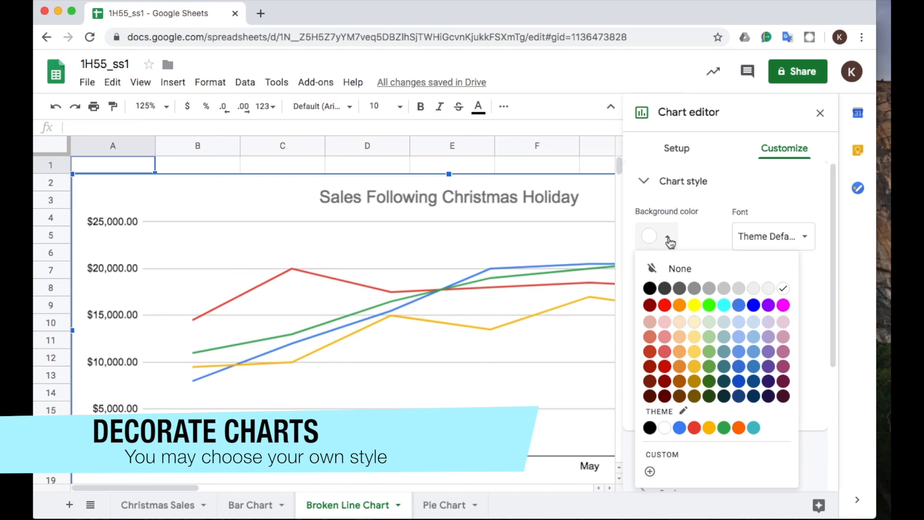
left_click(683, 371)
Set the text color of the line chart's title to yellow.
left_click(565, 199)
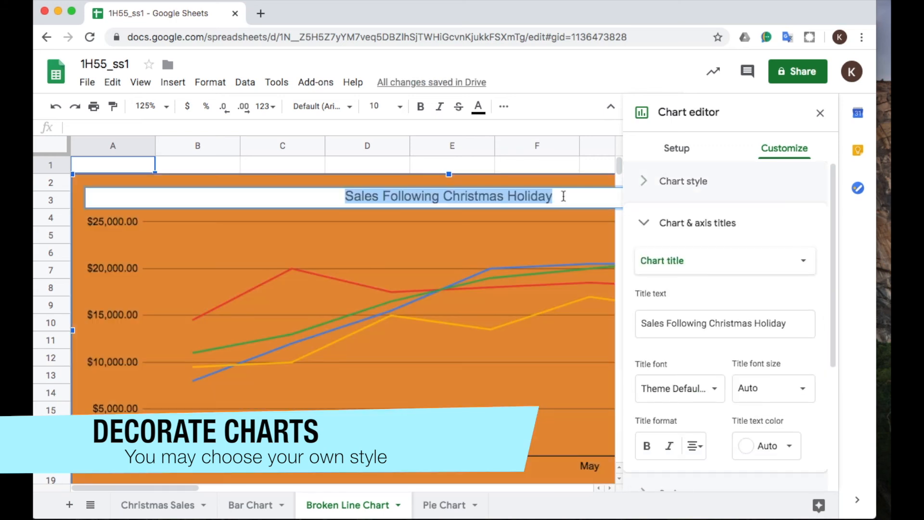
left_click(767, 446)
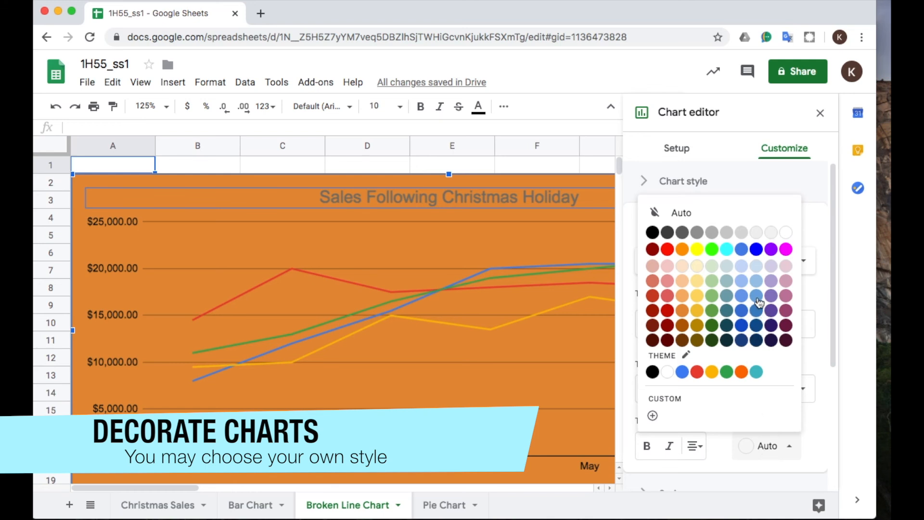
left_click(697, 248)
left_click(571, 387)
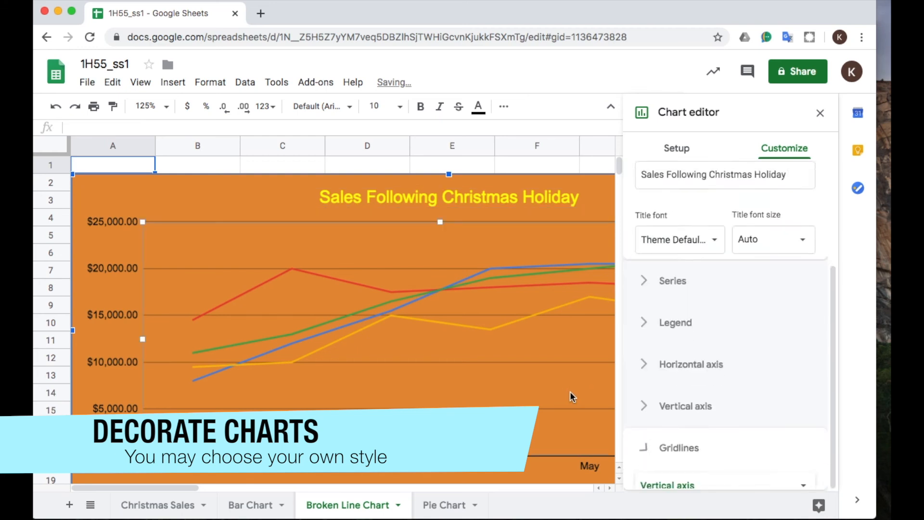
Set the background color of the pie chart on the Pie Chart sheet to pale orange.
left_click(437, 512)
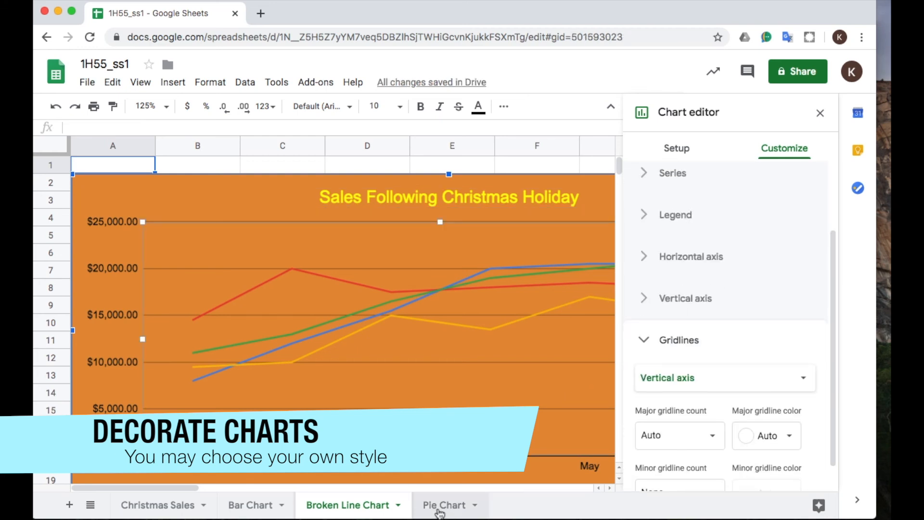
double_click(573, 400)
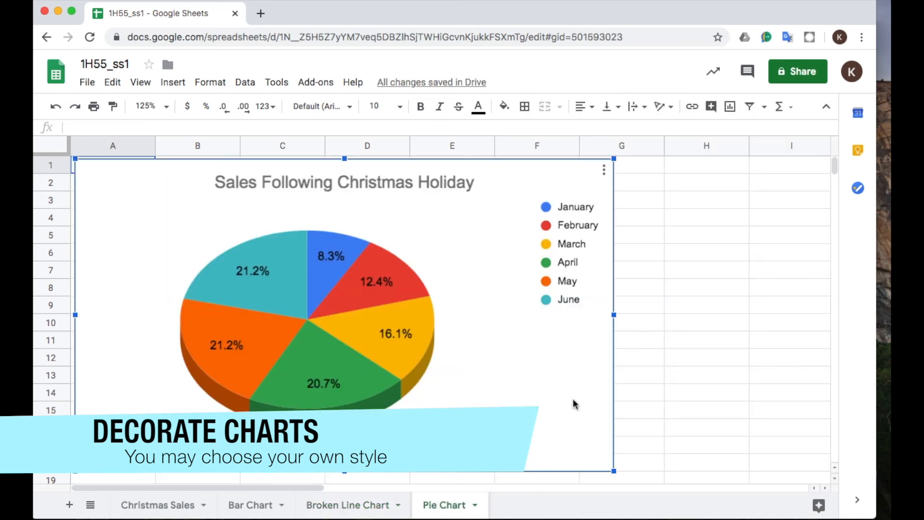
left_click(782, 149)
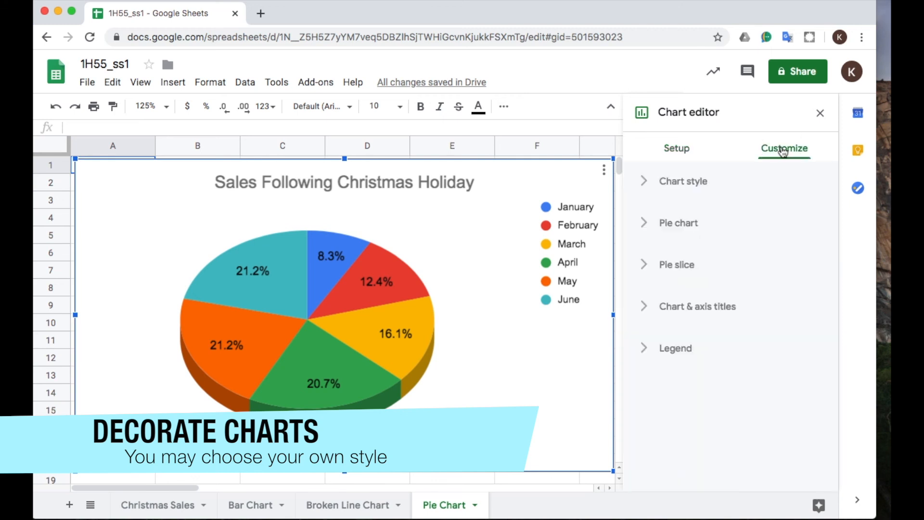
left_click(647, 183)
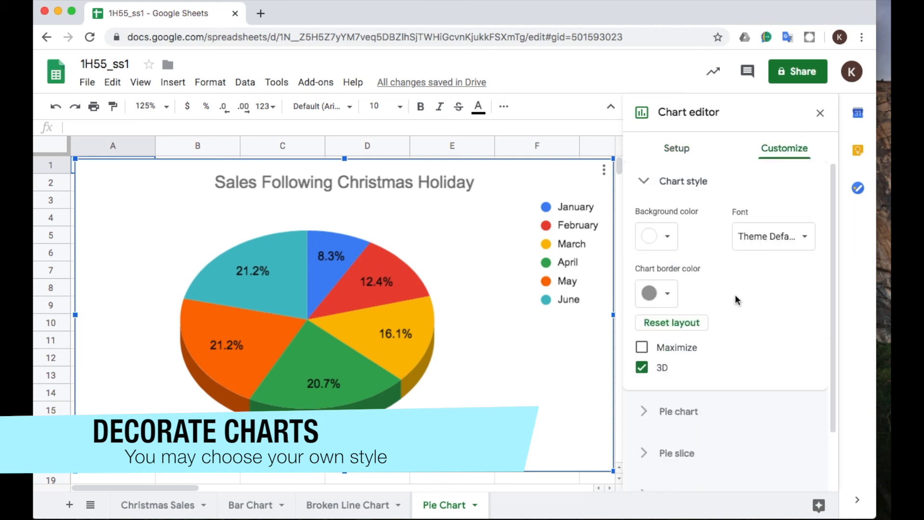
left_click(664, 238)
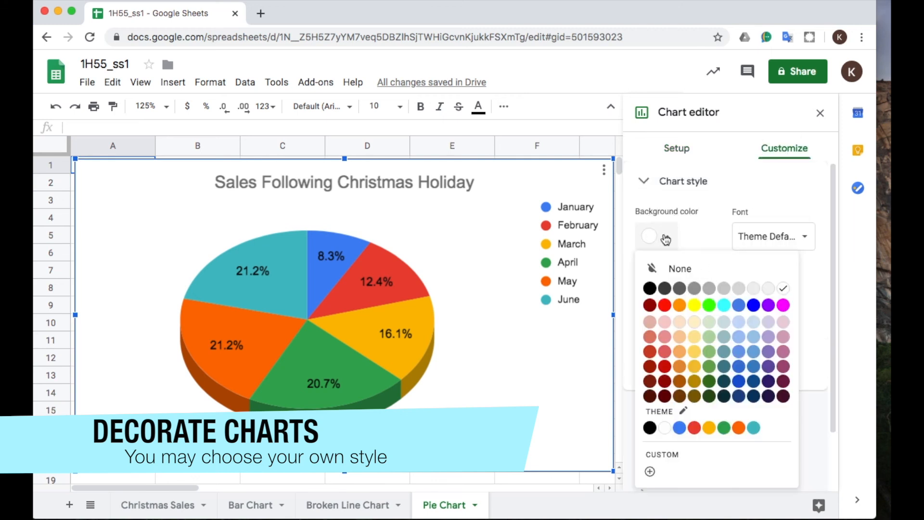
left_click(681, 324)
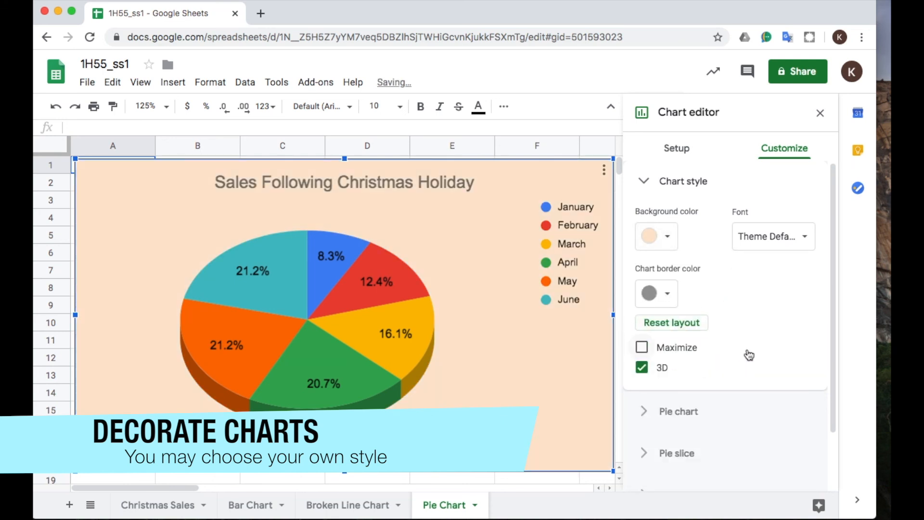
Set the text color of the pie chart's title to blue.
scroll(747, 355, "down", 2)
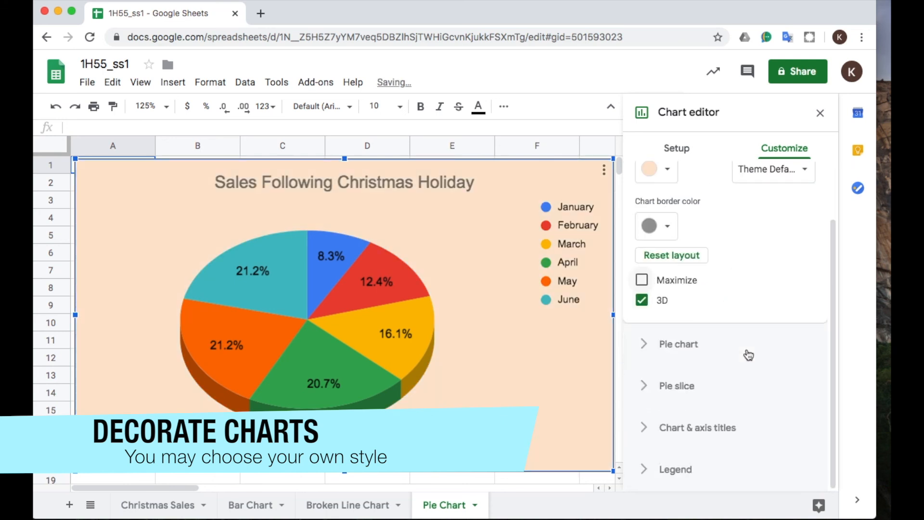
left_click(416, 176)
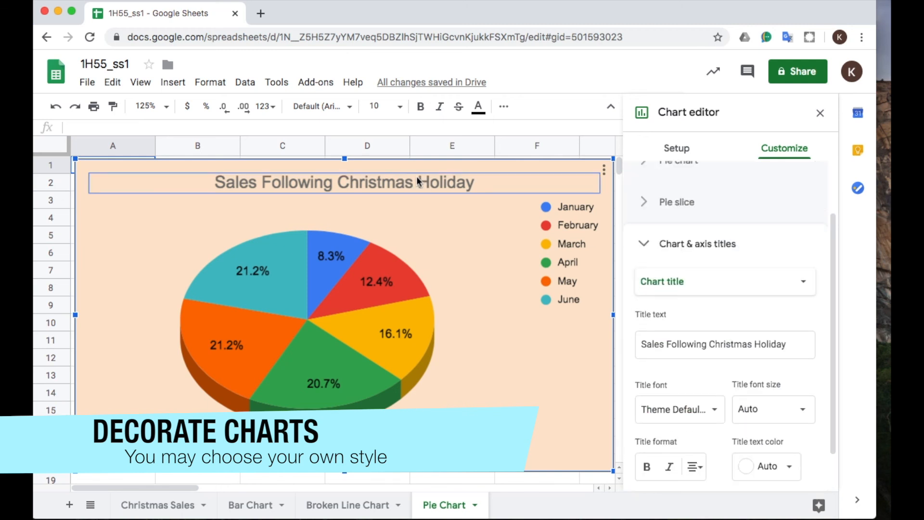
left_click(766, 466)
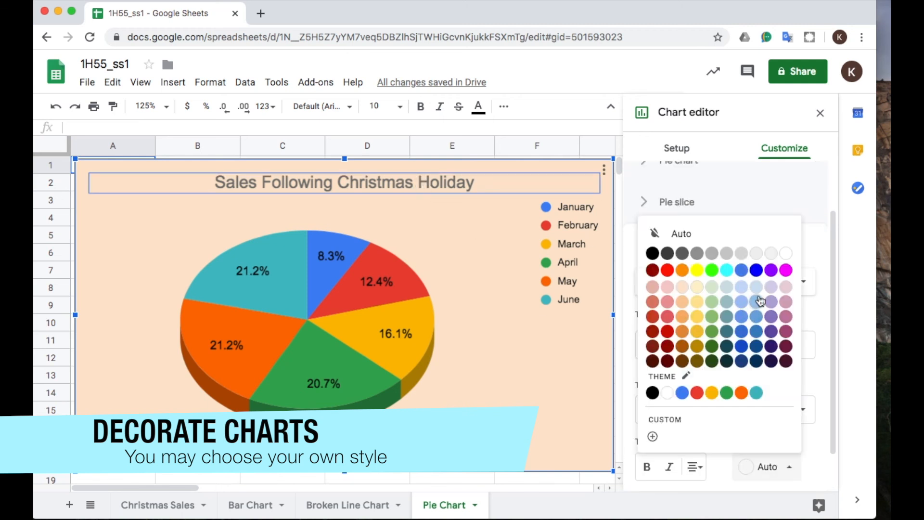
left_click(756, 270)
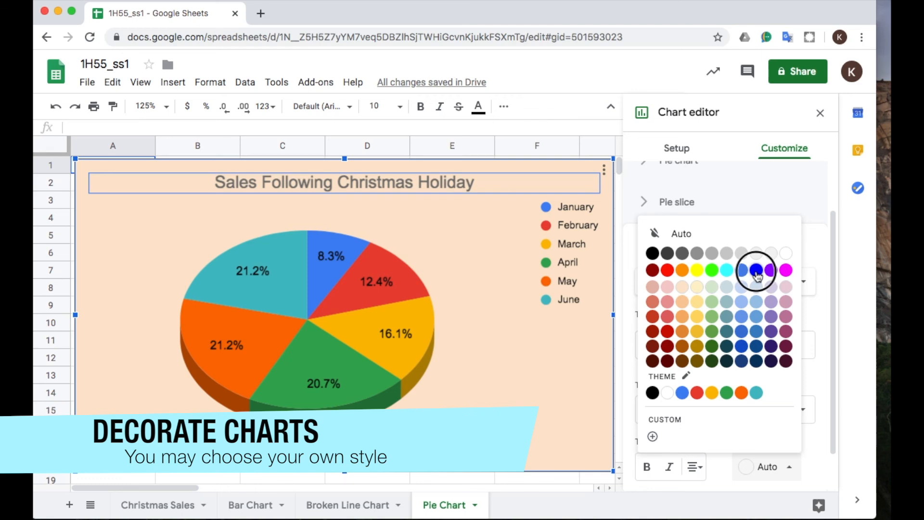
left_click(557, 357)
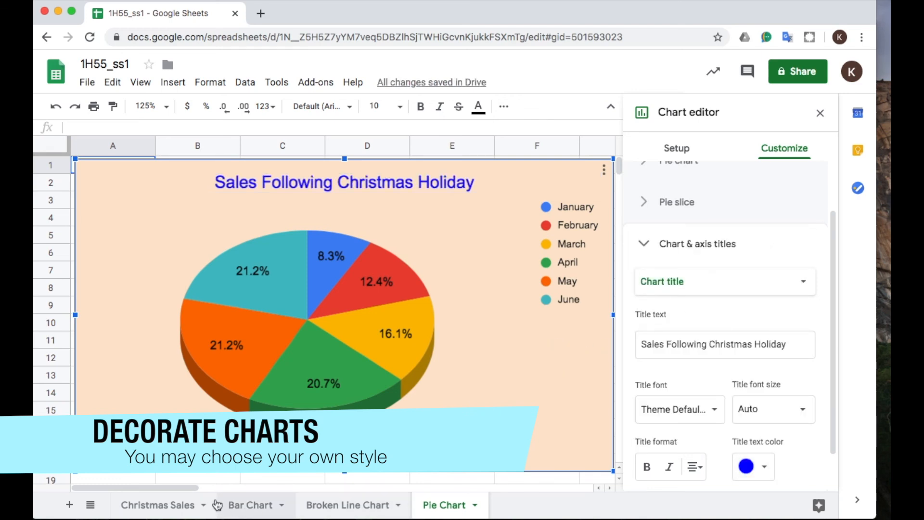
Review the decorated charts on the Bar Chart, Broken Line Chart and Pie Chart sheets, and return to the Christmas Sales sheet.
left_click(165, 504)
left_click(247, 504)
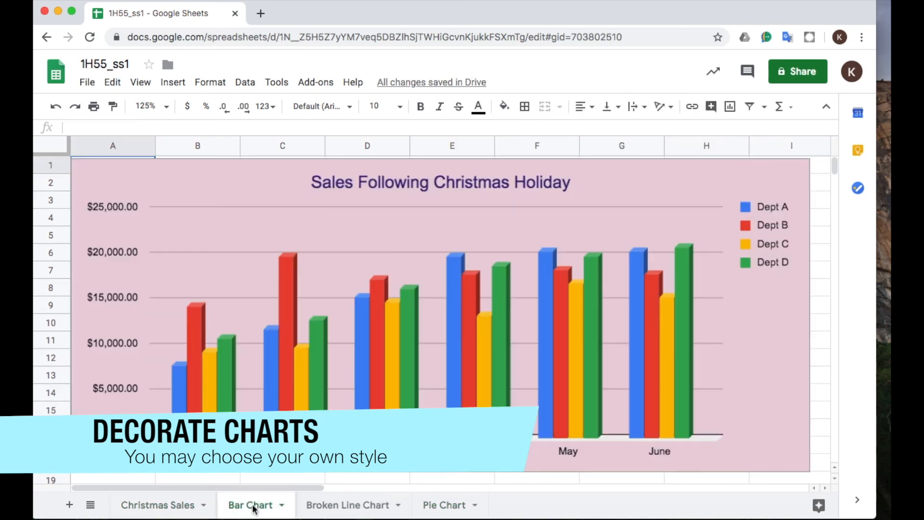
left_click(318, 506)
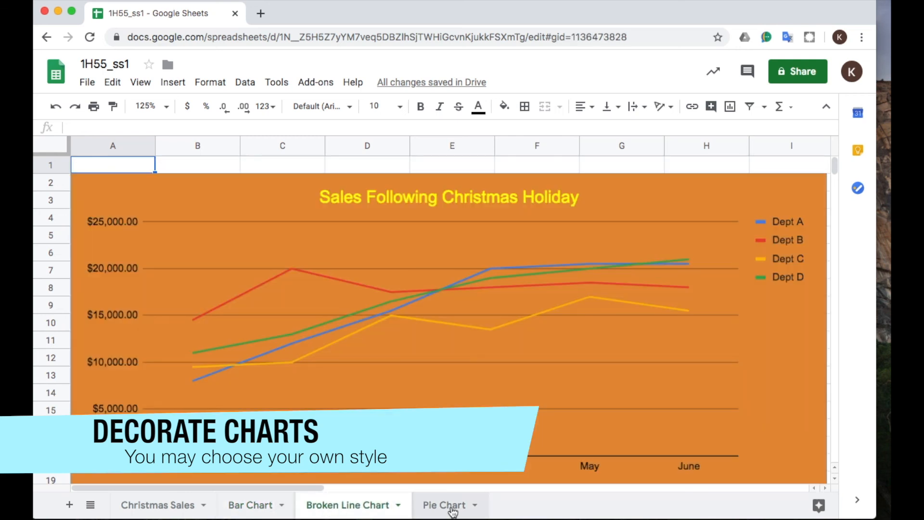
left_click(453, 509)
left_click(345, 509)
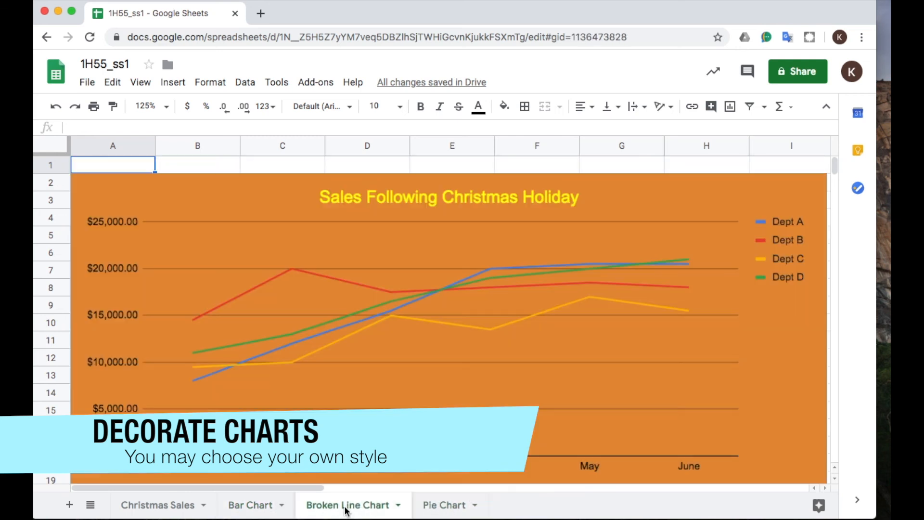
double_click(780, 340)
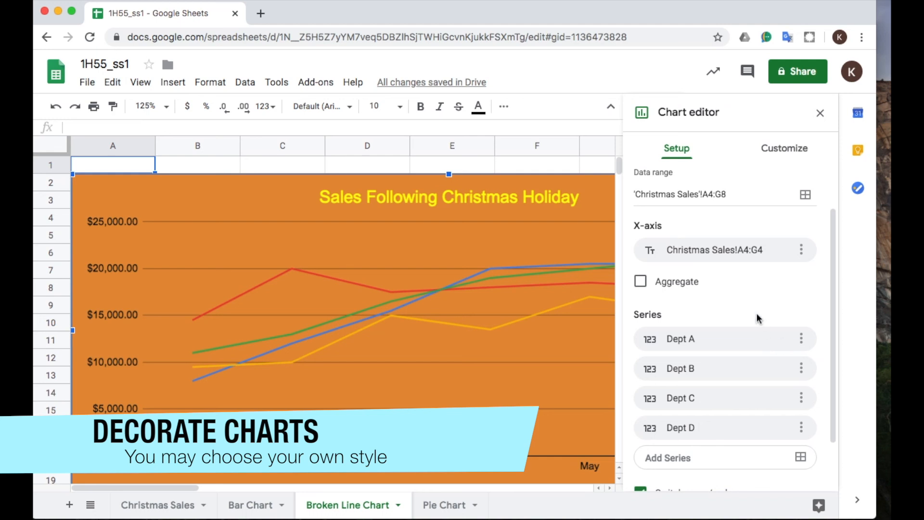
left_click(139, 506)
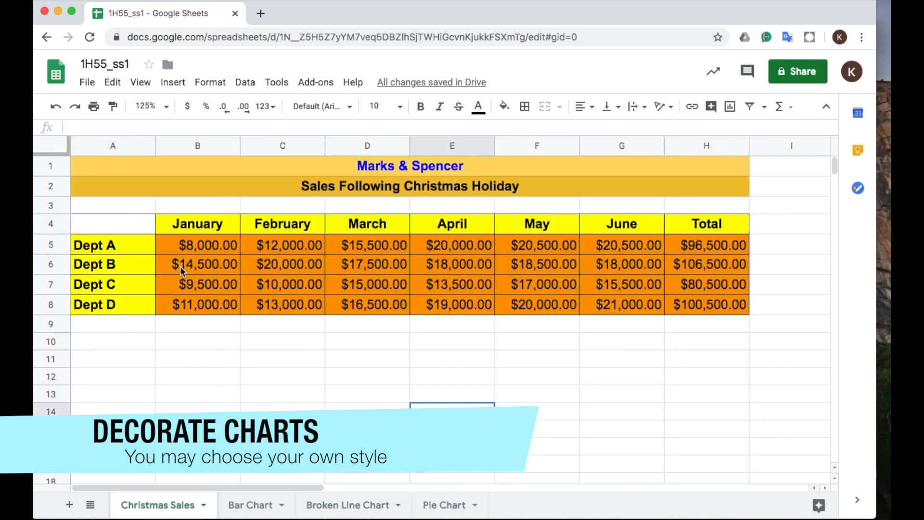
Download the spreadsheet as a Microsoft Excel file named 1H55_ss1.xlsx to the Desktop folder.
left_click(87, 83)
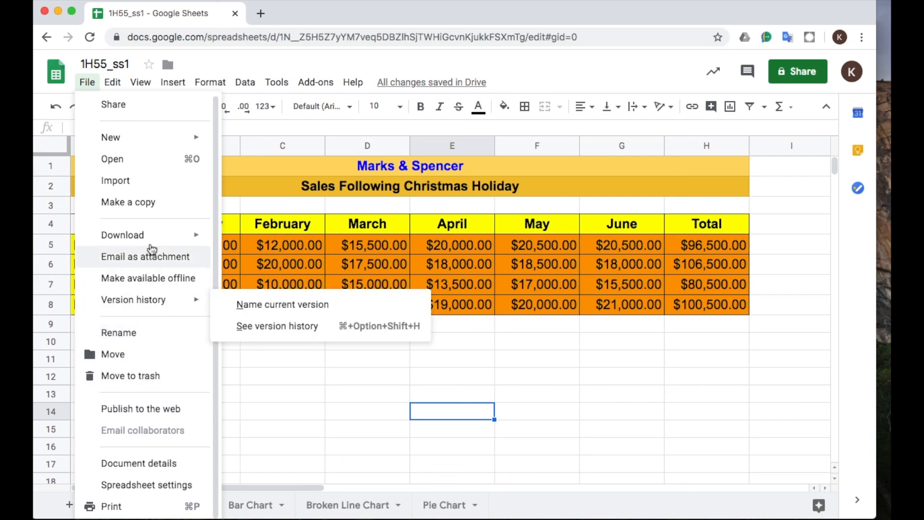
mouse_move(148, 241)
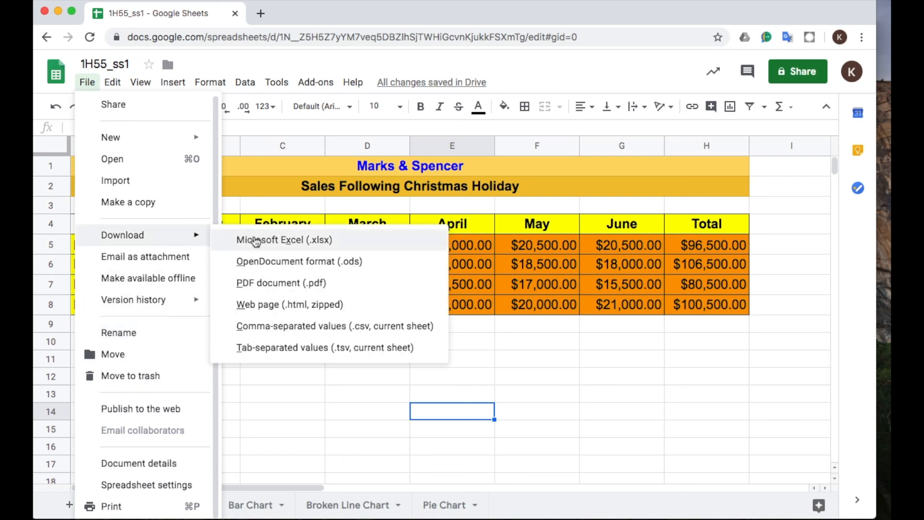
left_click(313, 246)
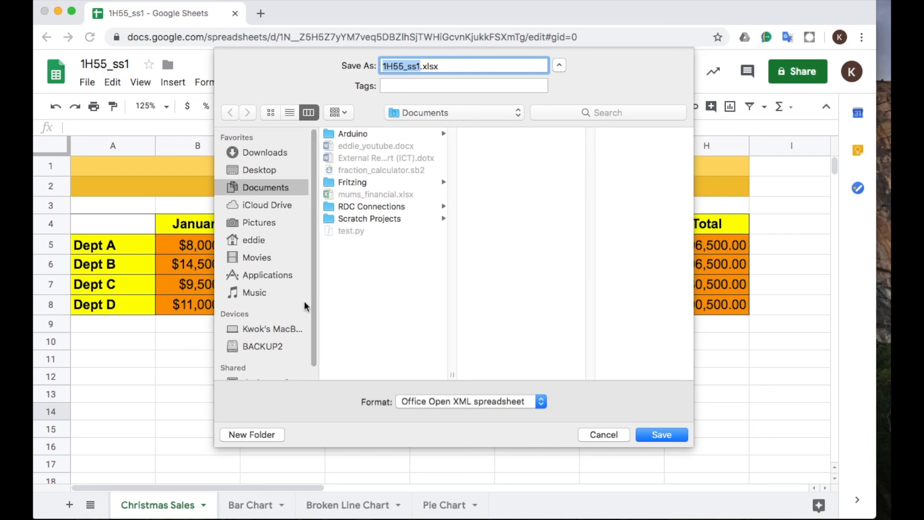
left_click_drag(310, 257, 315, 274)
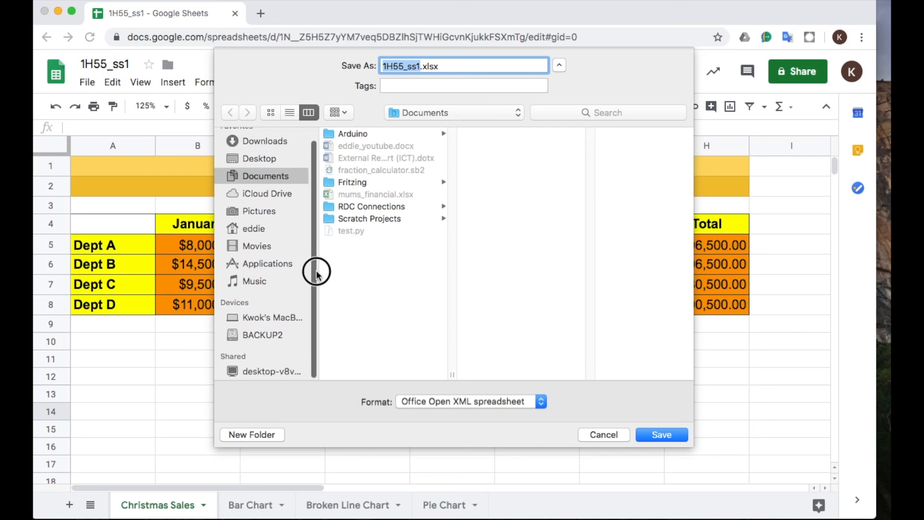
left_click(260, 158)
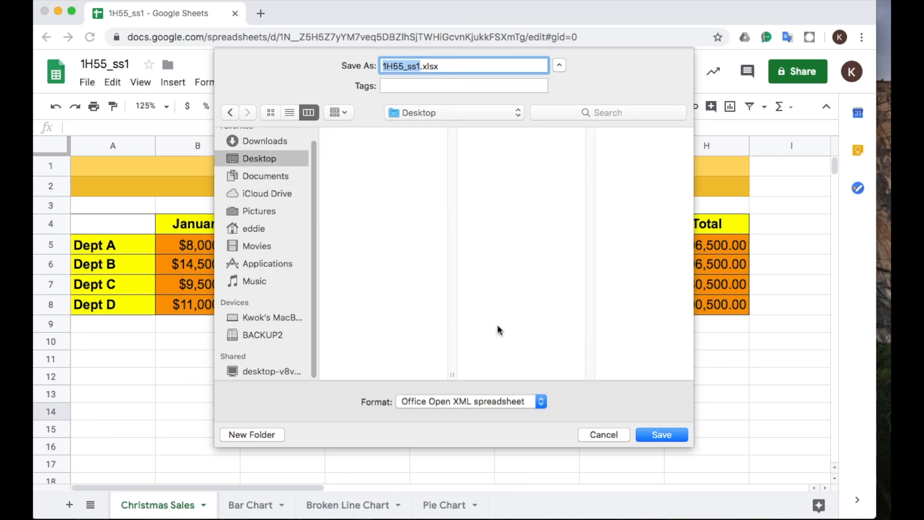
left_click(667, 433)
Move the browser window aside to check the exported 1H55_ss1.xlsx file on the desktop, and move the window back.
left_click_drag(287, 15, 275, 306)
left_click(836, 28)
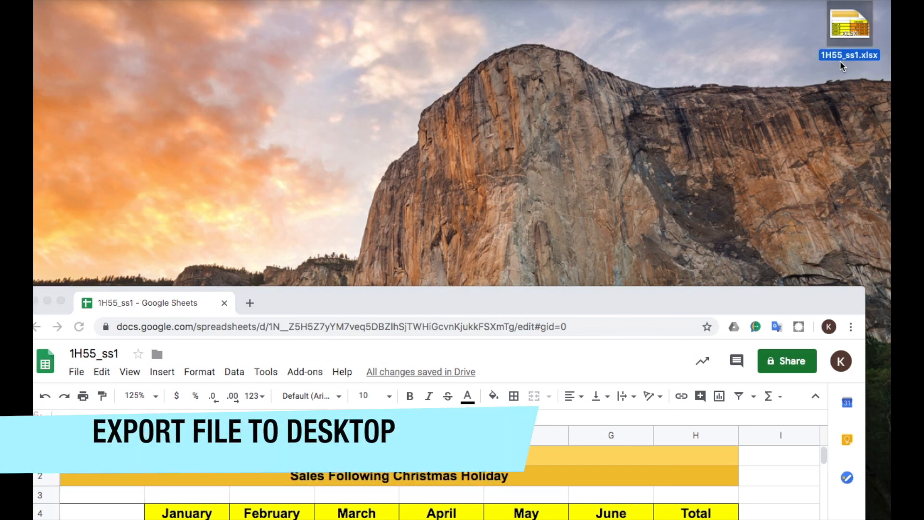
left_click_drag(411, 302, 418, 19)
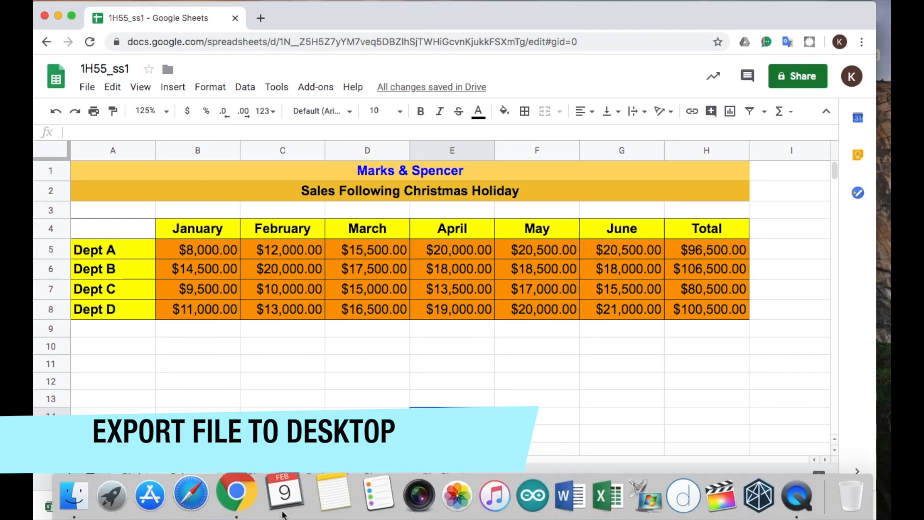
Open aero1.spkc.edu.hk in a new browser tab.
left_click(261, 18)
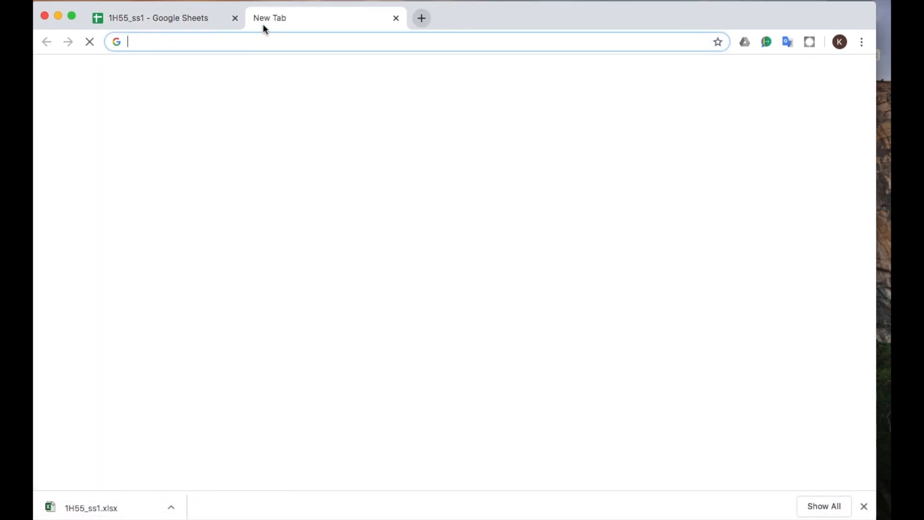
type("ae")
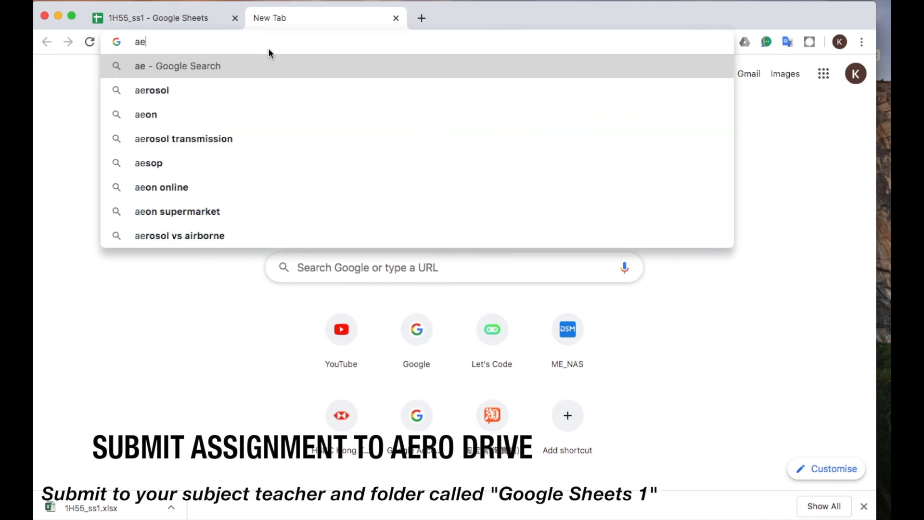
type("ro1.spkc")
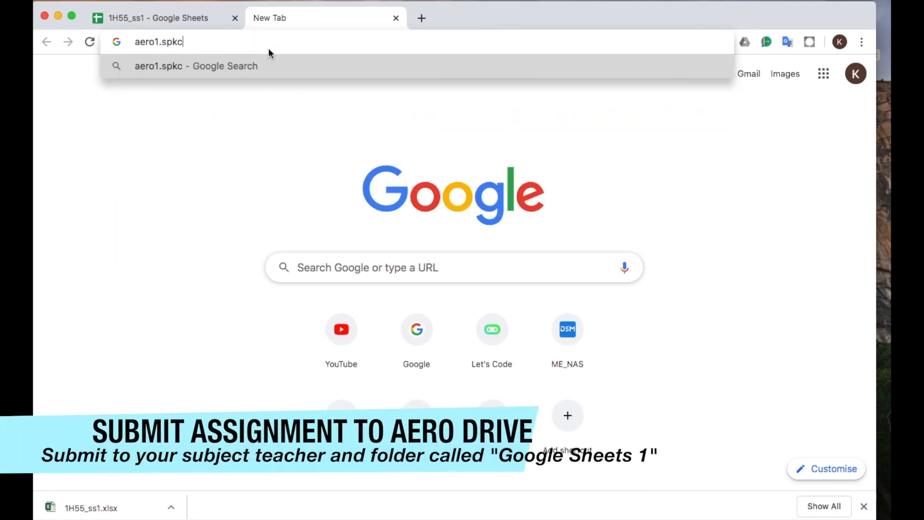
type(".eeu")
key("BackSpace")
key("BackSpace")
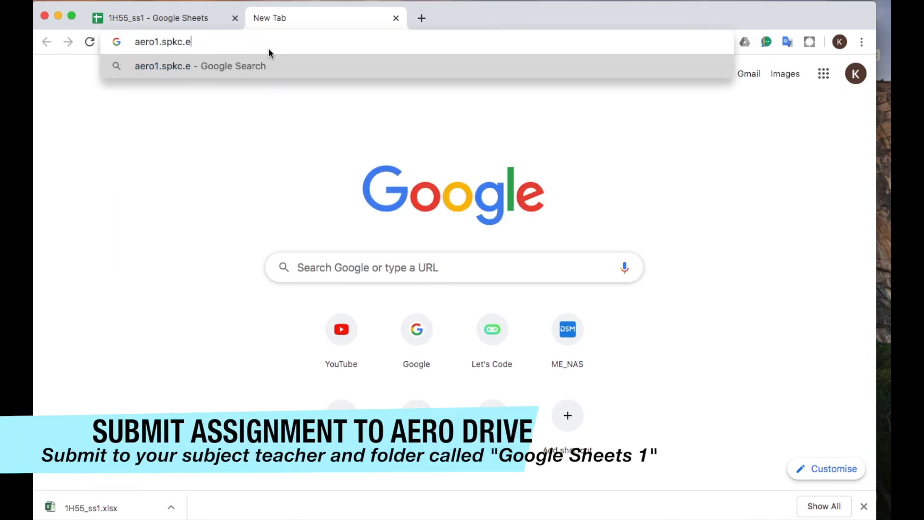
type("du.hk")
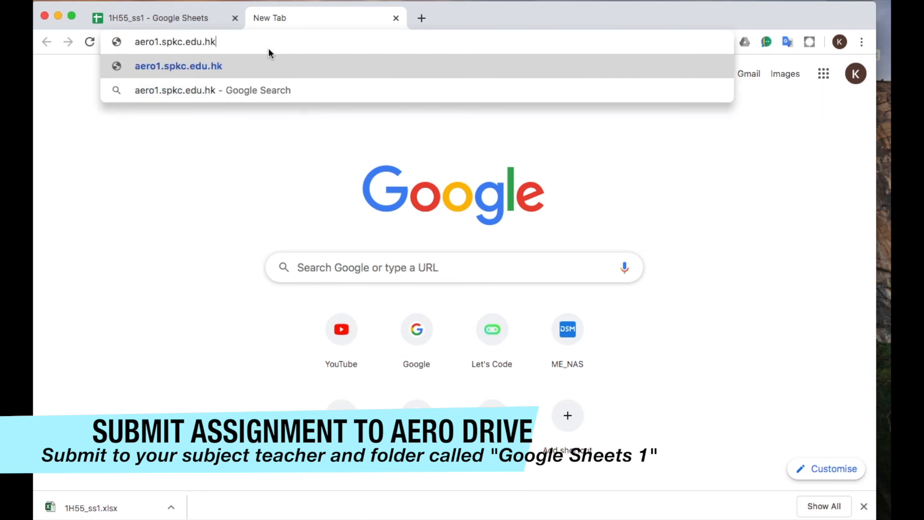
key("Return")
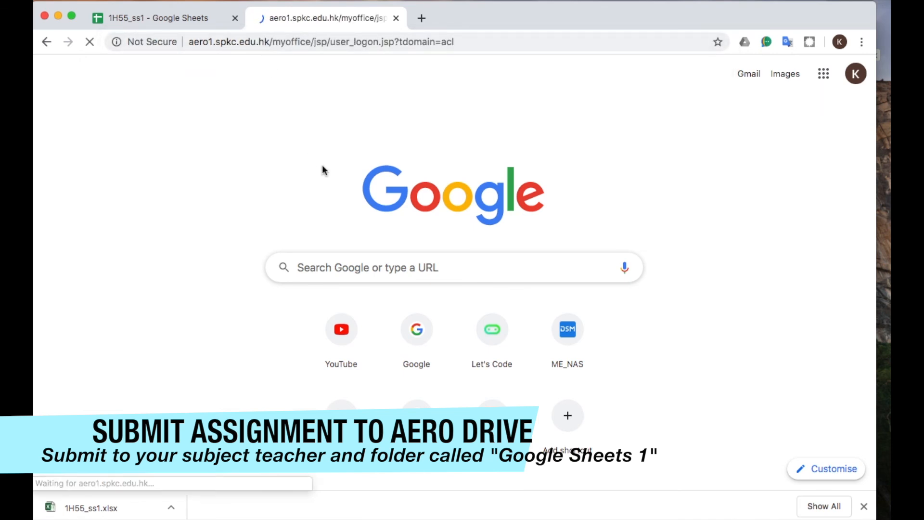
Enter the account's logon name and password on the AeroDrive logon page.
type("s9999999")
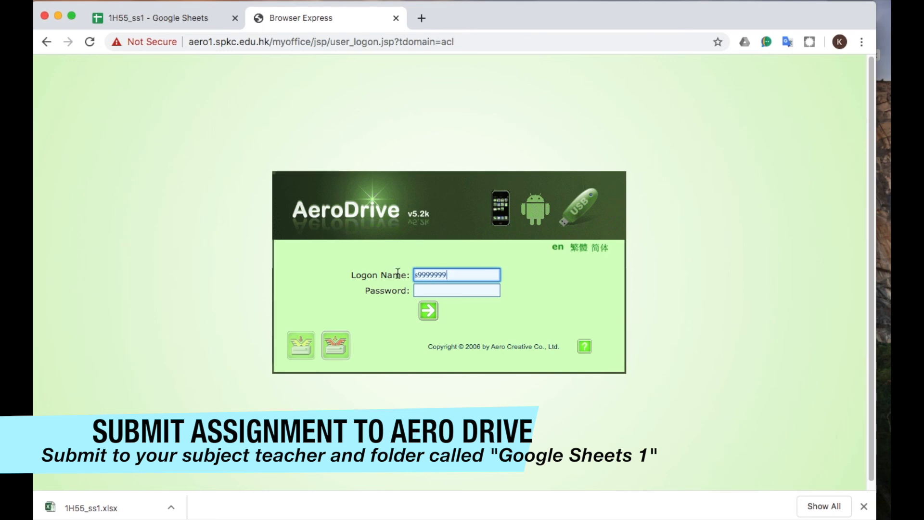
left_click(422, 290)
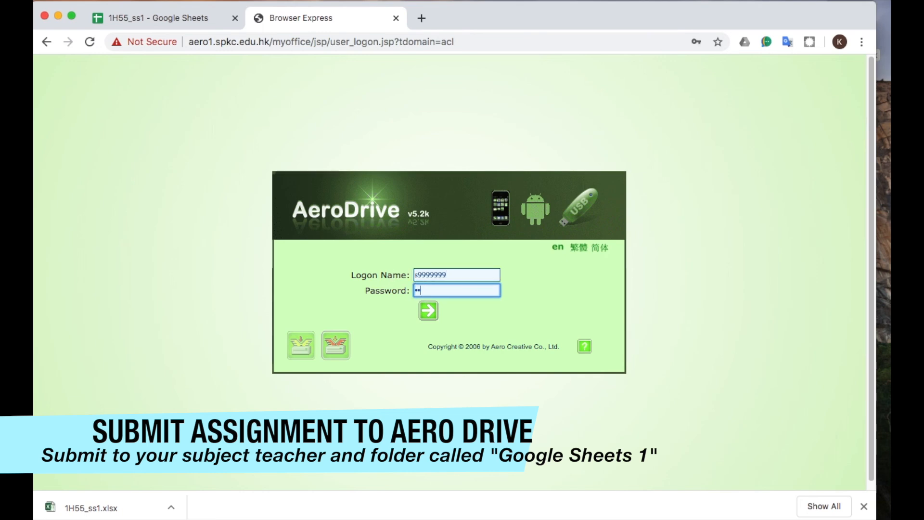